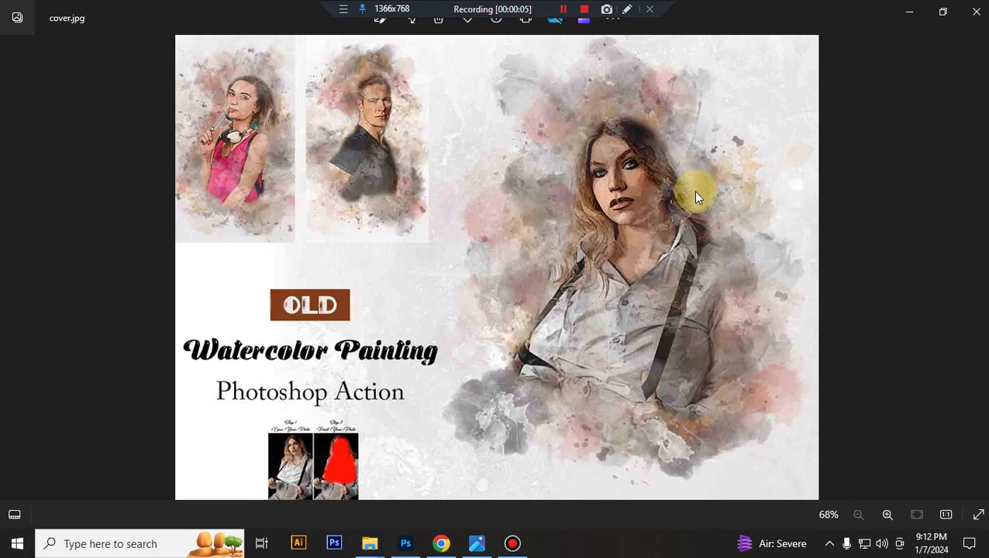
# Switch from the cover.jpg preview in Windows Photos to Photoshop's home screen
pyautogui.click(405, 543)
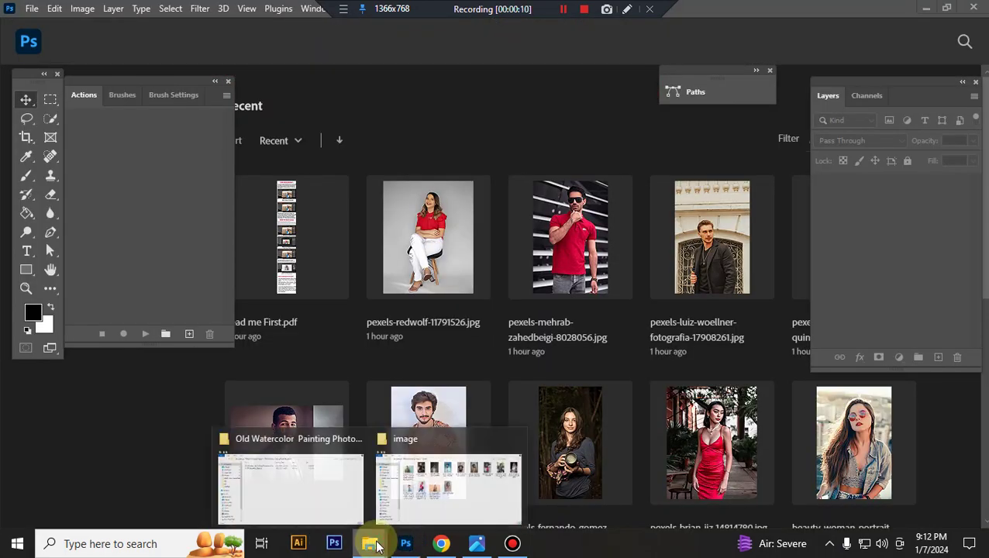
# Load the Old Watercolor action (.atn) file into Photoshop from File Explorer
pyautogui.click(310, 489)
pyautogui.click(278, 122)
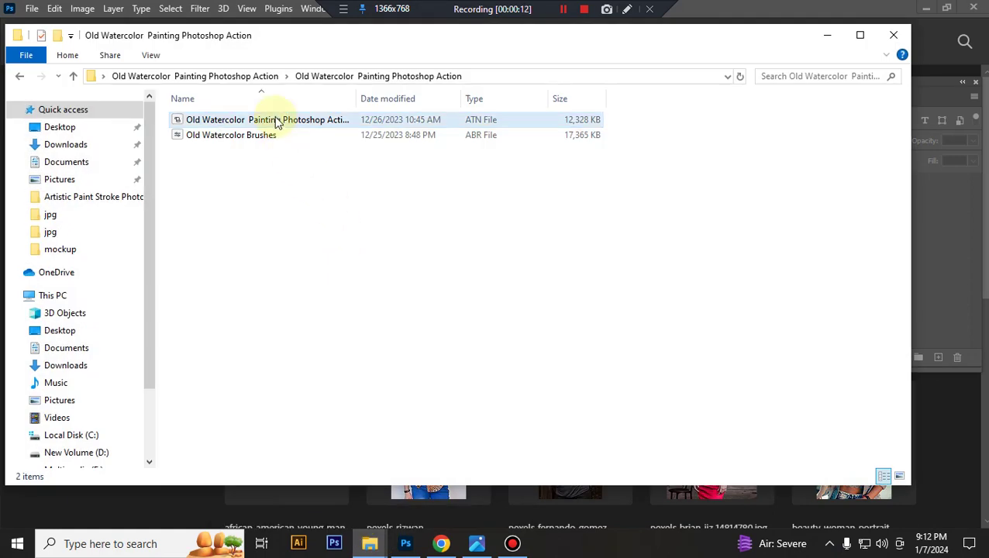
pyautogui.doubleClick(278, 122)
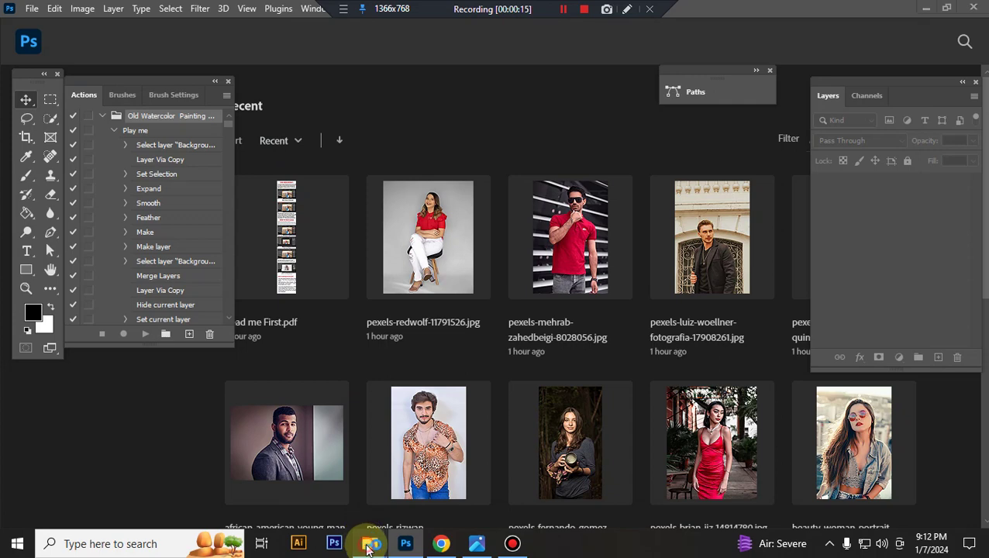
# Install the Old Watercolor brushes and open the blonde woman's portrait in Photoshop
pyautogui.click(321, 511)
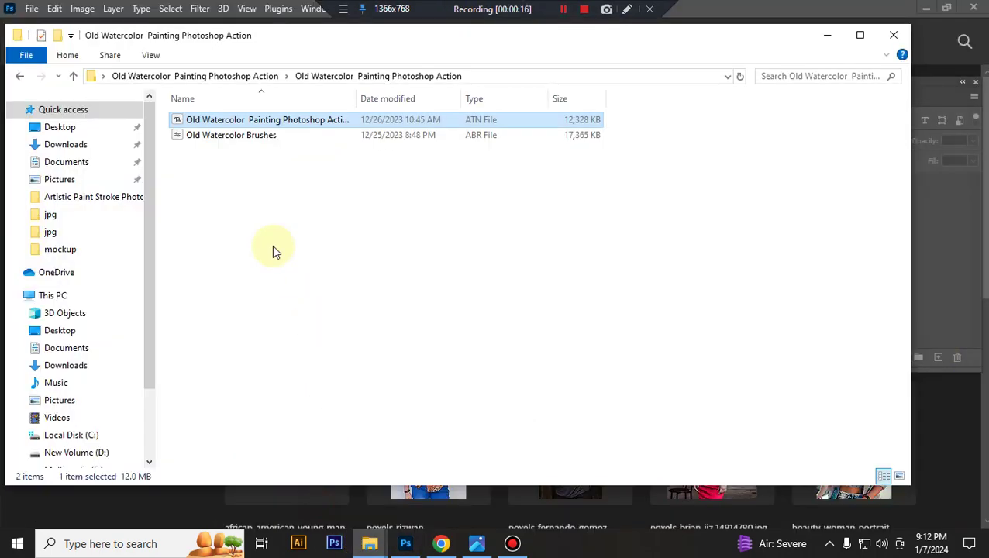
pyautogui.click(281, 140)
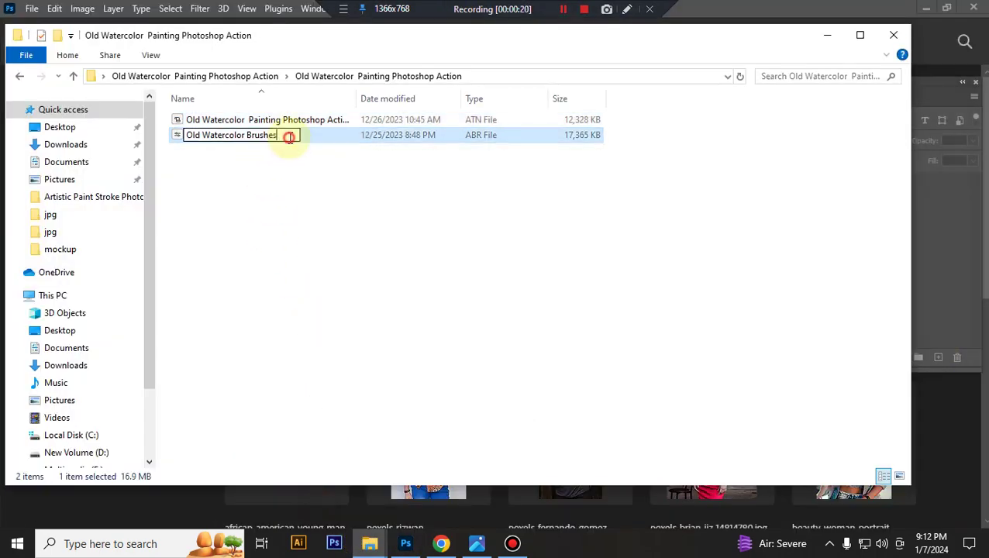
pyautogui.click(318, 159)
pyautogui.doubleClick(305, 137)
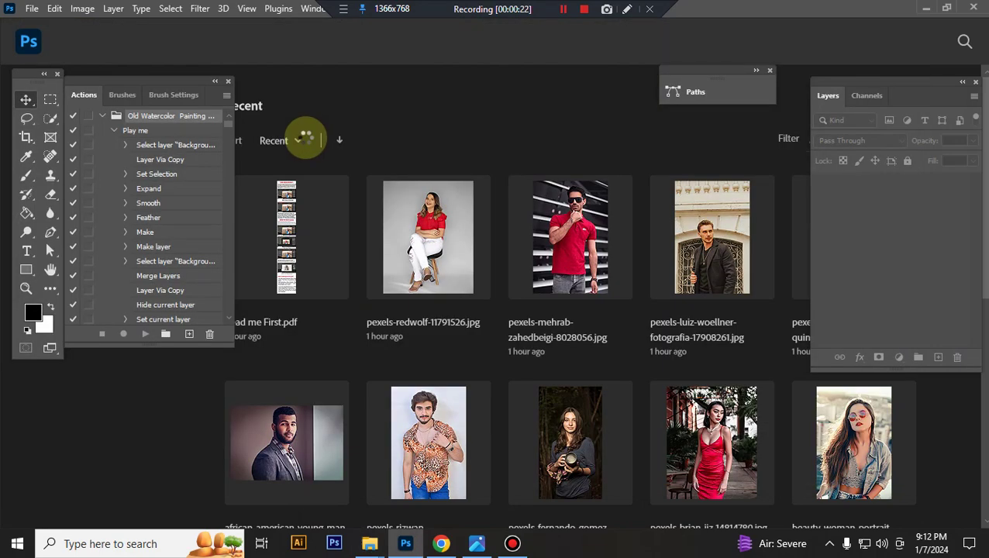
pyautogui.click(447, 505)
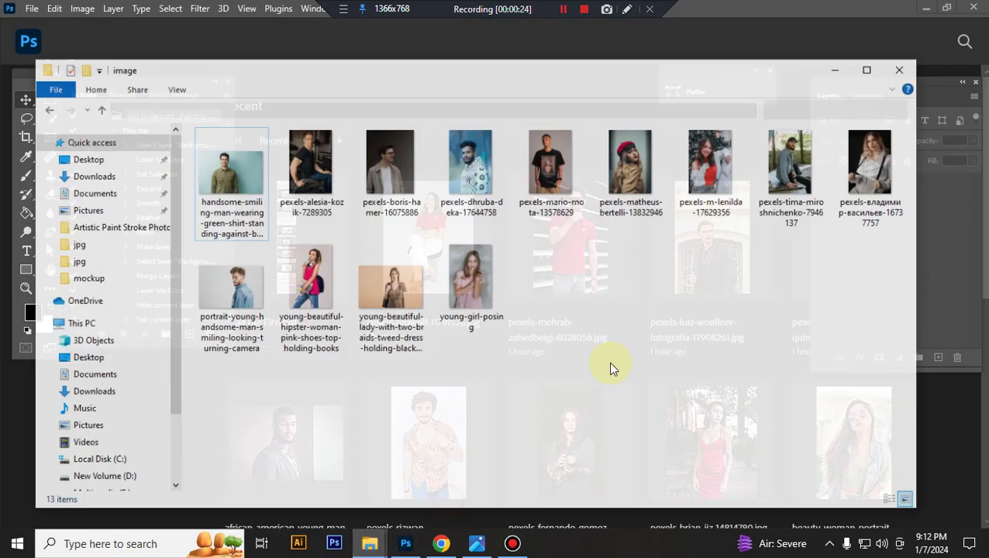
pyautogui.moveTo(882, 167)
pyautogui.mouseDown()
pyautogui.moveTo(419, 545)
pyautogui.moveTo(455, 369)
pyautogui.mouseUp()
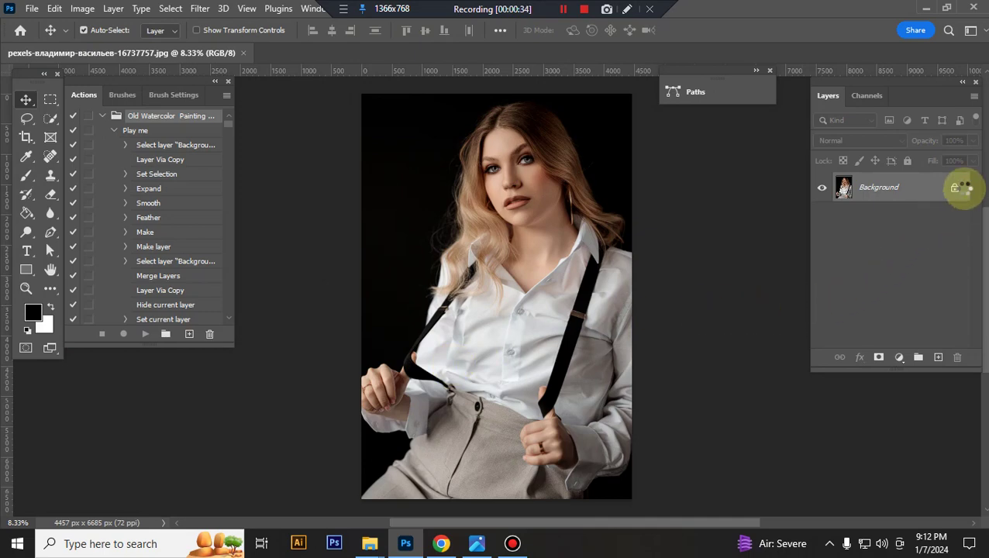
# Confirm the image mode is RGB at 8 Bits/Channel
pyautogui.click(82, 9)
pyautogui.click(87, 10)
pyautogui.moveTo(93, 24)
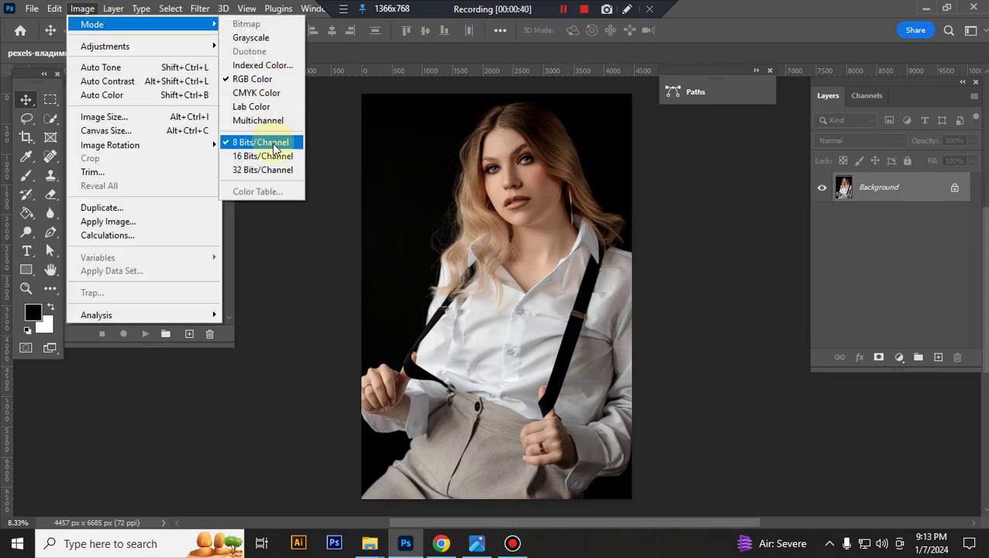
pyautogui.click(895, 197)
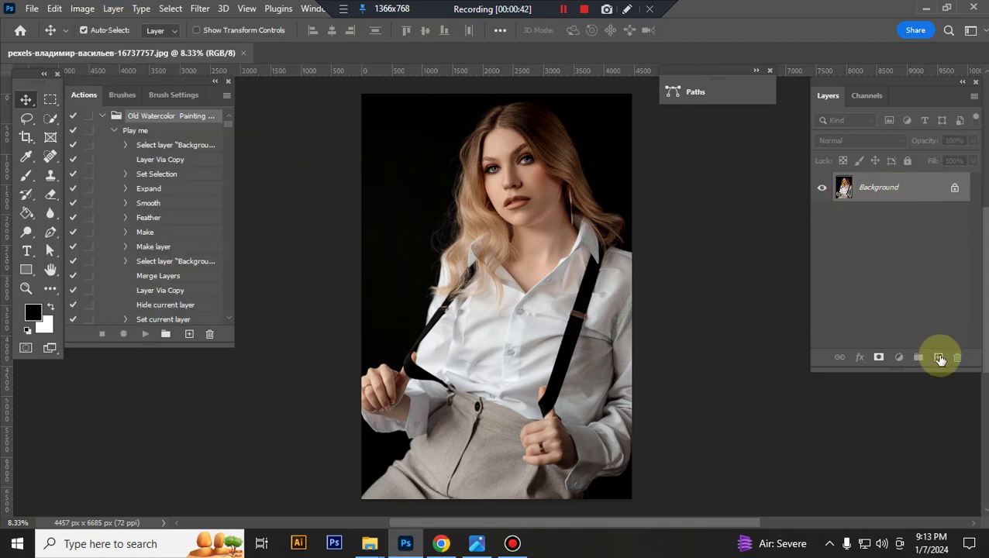
# Add a new empty layer above Background and name it 'paint'
pyautogui.click(940, 359)
pyautogui.doubleClick(874, 186)
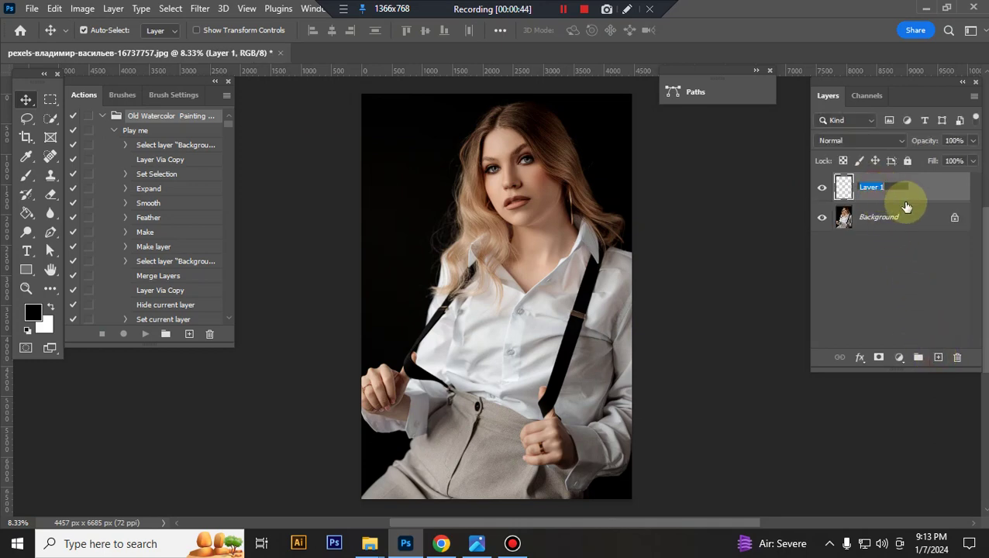
pyautogui.write('b')
pyautogui.click(932, 190)
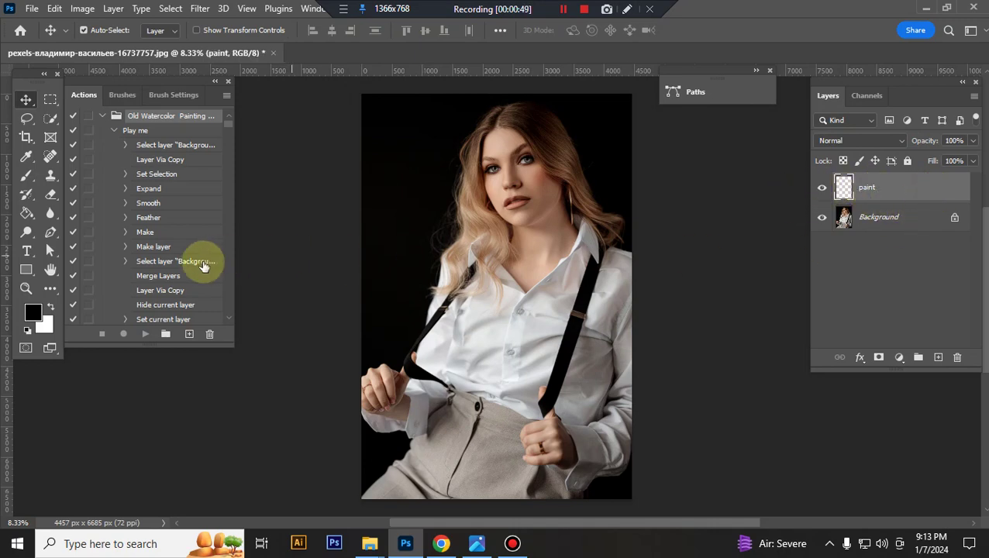
# Set the foreground colour to pure red, ff0000
pyautogui.click(32, 311)
pyautogui.write('ff0000')
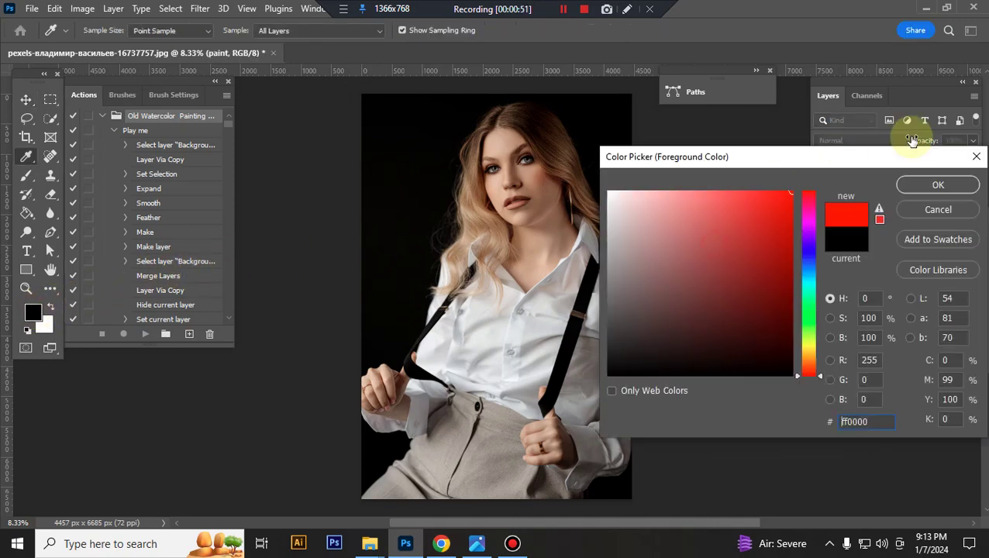
pyautogui.click(928, 190)
# Select the Brush tool with the Soft Round preset at 100% opacity
pyautogui.press('v')
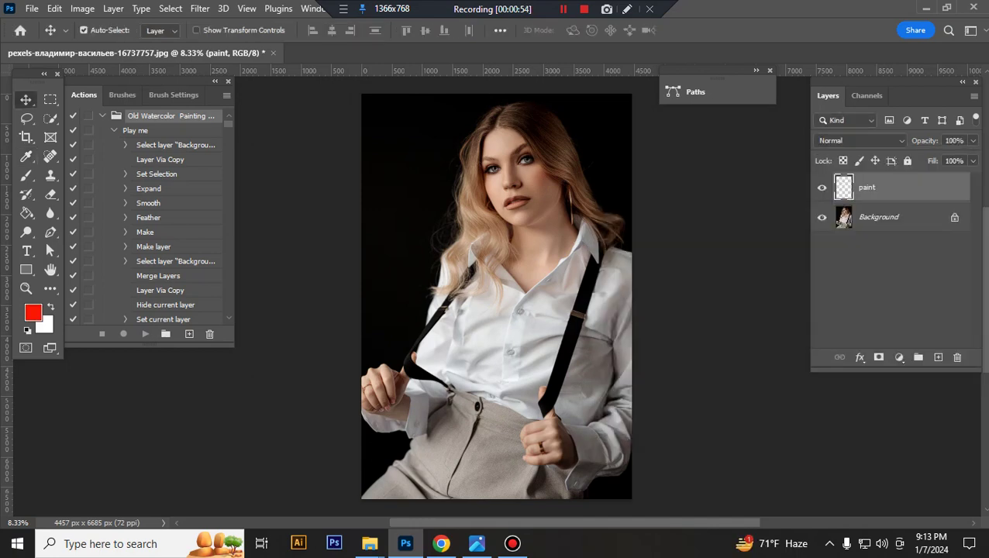
pyautogui.click(32, 180)
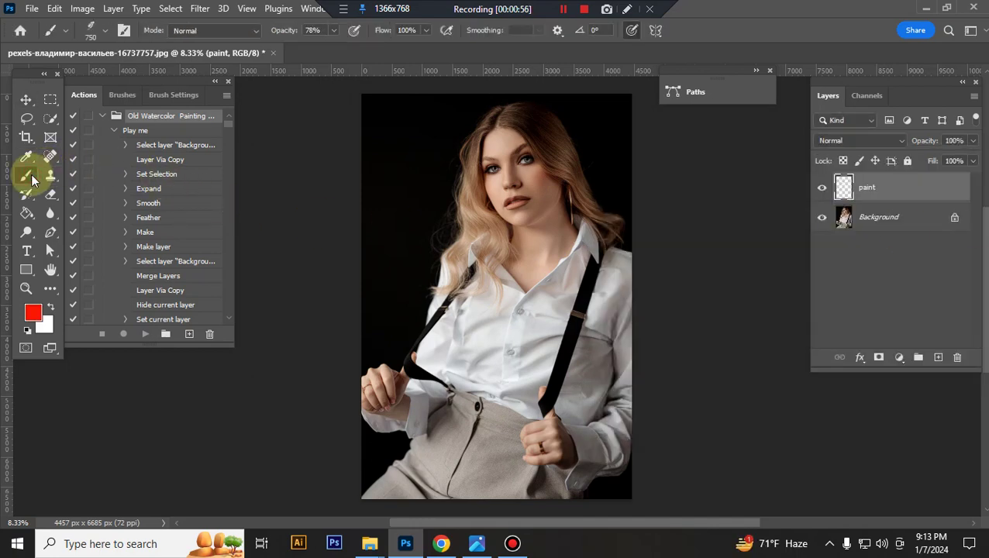
pyautogui.click(106, 32)
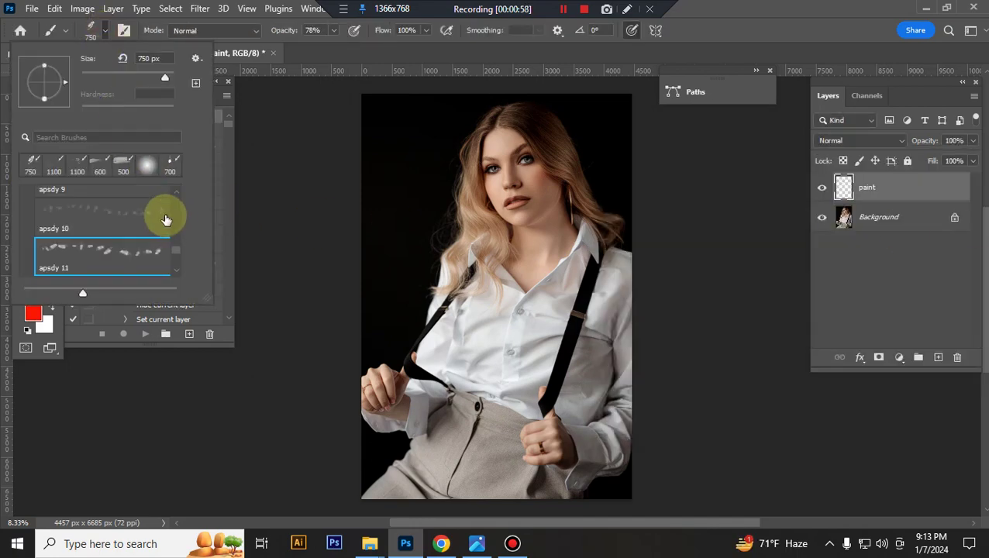
pyautogui.scroll(10, 155, 244)
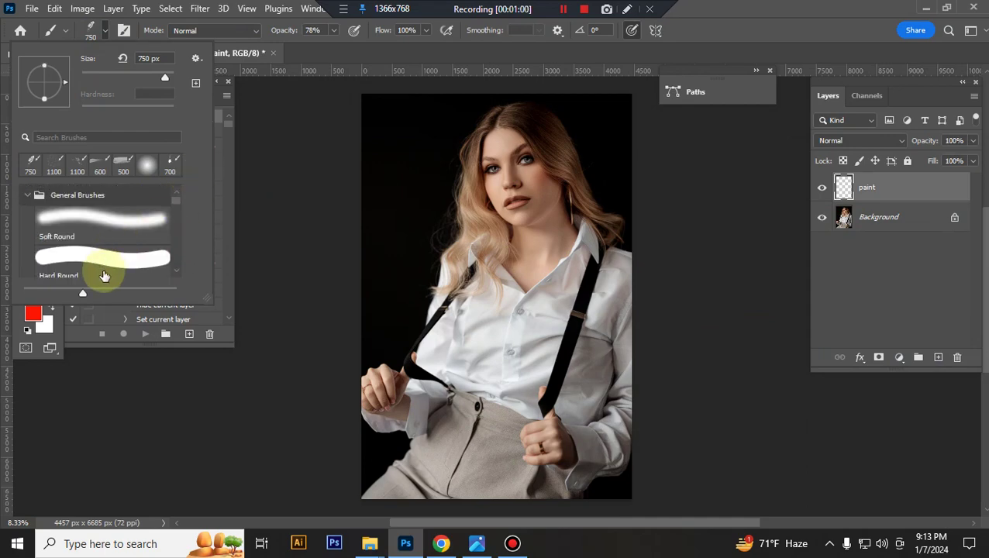
pyautogui.scroll(-1, 104, 267)
pyautogui.click(100, 252)
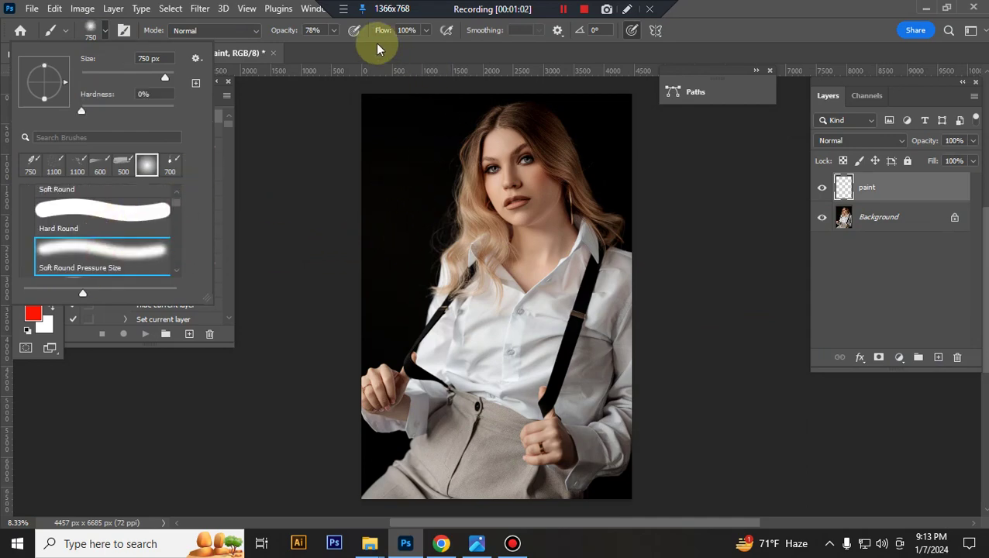
pyautogui.click(333, 30)
pyautogui.moveTo(332, 49); pyautogui.dragTo(350, 49)
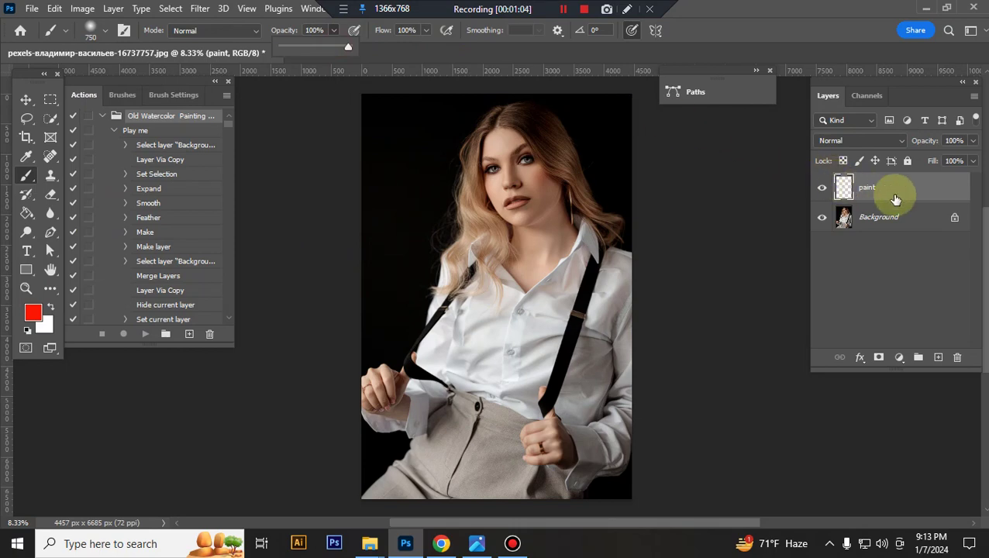
# Paint red over the woman's face, hair, chest, coat, waist and hand, undoing one stray stroke
pyautogui.moveTo(515, 158)
pyautogui.mouseDown()
pyautogui.moveTo(521, 165)
pyautogui.moveTo(501, 150)
pyautogui.moveTo(524, 190)
pyautogui.moveTo(530, 141)
pyautogui.moveTo(550, 187)
pyautogui.moveTo(532, 141)
pyautogui.moveTo(516, 159)
pyautogui.moveTo(578, 227)
pyautogui.moveTo(542, 287)
pyautogui.moveTo(495, 174)
pyautogui.moveTo(503, 274)
pyautogui.moveTo(499, 170)
pyautogui.moveTo(525, 230)
pyautogui.moveTo(481, 302)
pyautogui.moveTo(484, 266)
pyautogui.moveTo(472, 283)
pyautogui.moveTo(513, 370)
pyautogui.moveTo(565, 313)
pyautogui.moveTo(583, 336)
pyautogui.moveTo(587, 275)
pyautogui.moveTo(576, 243)
pyautogui.moveTo(532, 380)
pyautogui.moveTo(566, 242)
pyautogui.moveTo(561, 202)
pyautogui.moveTo(589, 238)
pyautogui.moveTo(565, 266)
pyautogui.moveTo(530, 393)
pyautogui.moveTo(523, 190)
pyautogui.mouseUp()
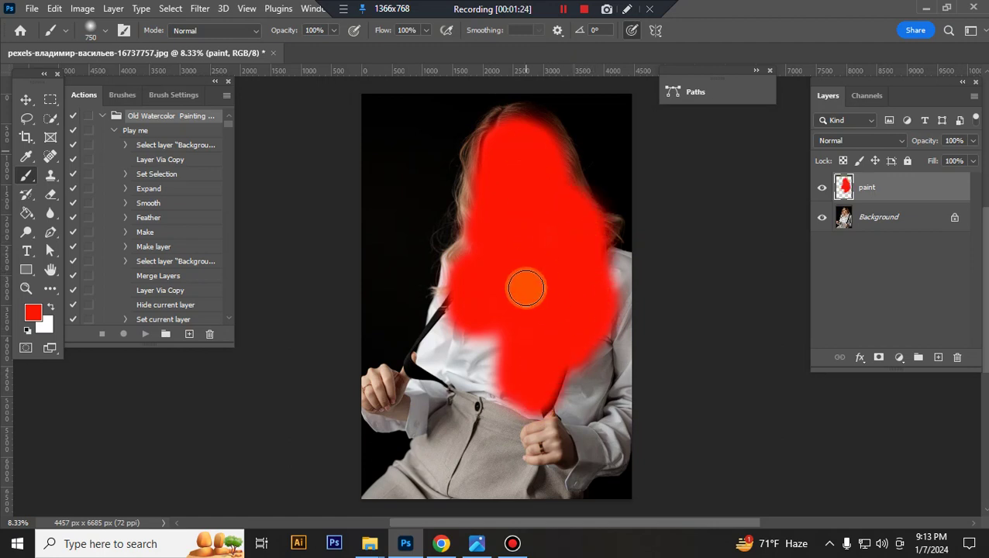
pyautogui.moveTo(499, 316)
pyautogui.mouseDown()
pyautogui.moveTo(456, 380)
pyautogui.moveTo(464, 325)
pyautogui.moveTo(457, 399)
pyautogui.moveTo(440, 409)
pyautogui.moveTo(578, 414)
pyautogui.moveTo(585, 360)
pyautogui.moveTo(568, 403)
pyautogui.moveTo(587, 315)
pyautogui.moveTo(530, 399)
pyautogui.moveTo(411, 399)
pyautogui.moveTo(437, 398)
pyautogui.moveTo(452, 334)
pyautogui.moveTo(457, 355)
pyautogui.moveTo(486, 380)
pyautogui.moveTo(542, 375)
pyautogui.moveTo(618, 278)
pyautogui.moveTo(592, 301)
pyautogui.mouseUp()
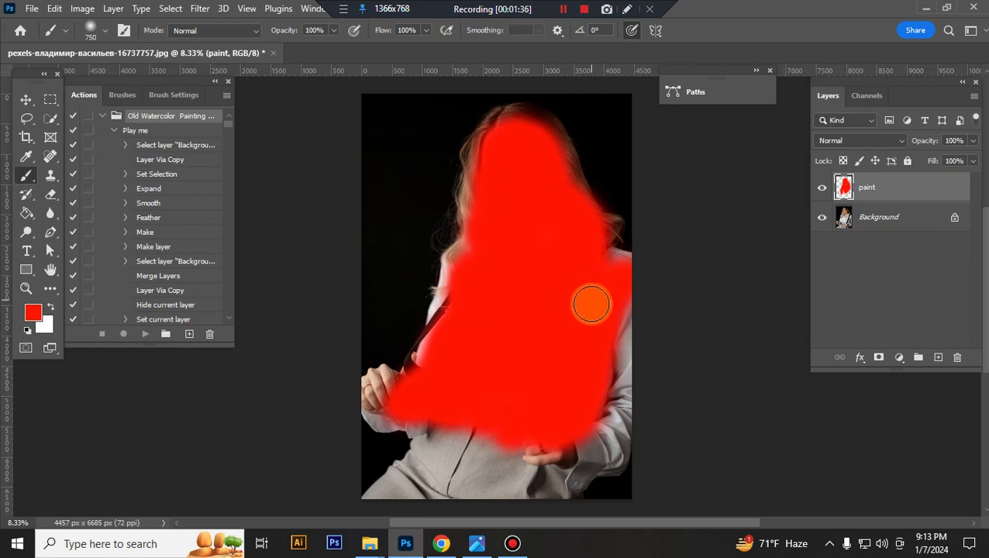
pyautogui.hotkey('ctrl', 'z')
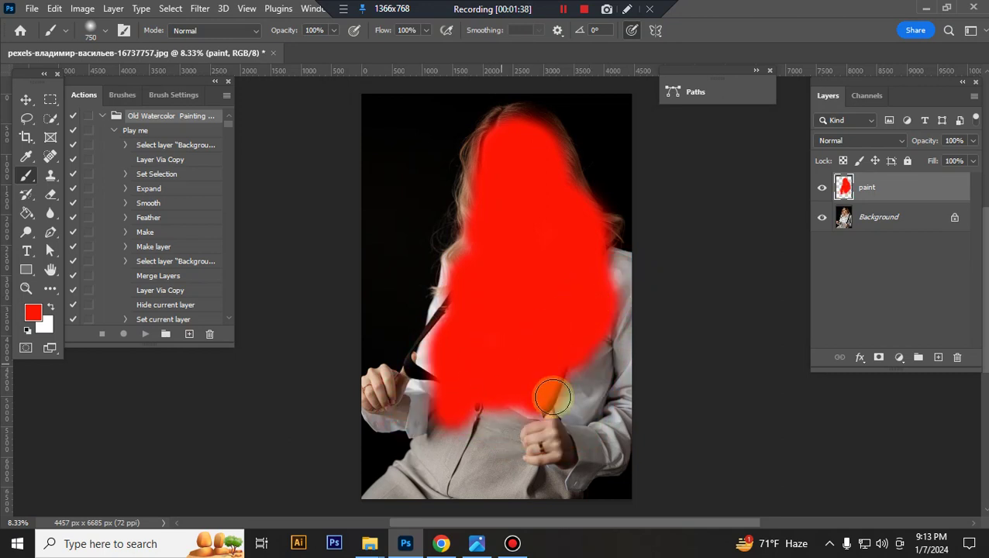
pyautogui.moveTo(552, 398)
pyautogui.mouseDown()
pyautogui.moveTo(592, 365)
pyautogui.moveTo(603, 327)
pyautogui.moveTo(587, 282)
pyautogui.mouseUp()
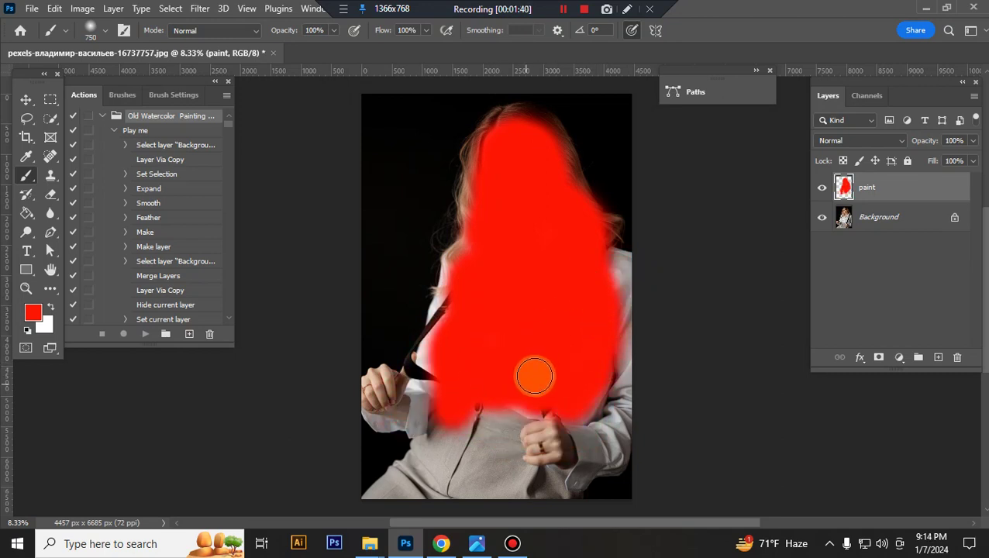
pyautogui.moveTo(535, 377)
pyautogui.mouseDown()
pyautogui.moveTo(536, 415)
pyautogui.moveTo(515, 426)
pyautogui.moveTo(404, 397)
pyautogui.moveTo(462, 320)
pyautogui.moveTo(457, 397)
pyautogui.moveTo(509, 431)
pyautogui.mouseUp()
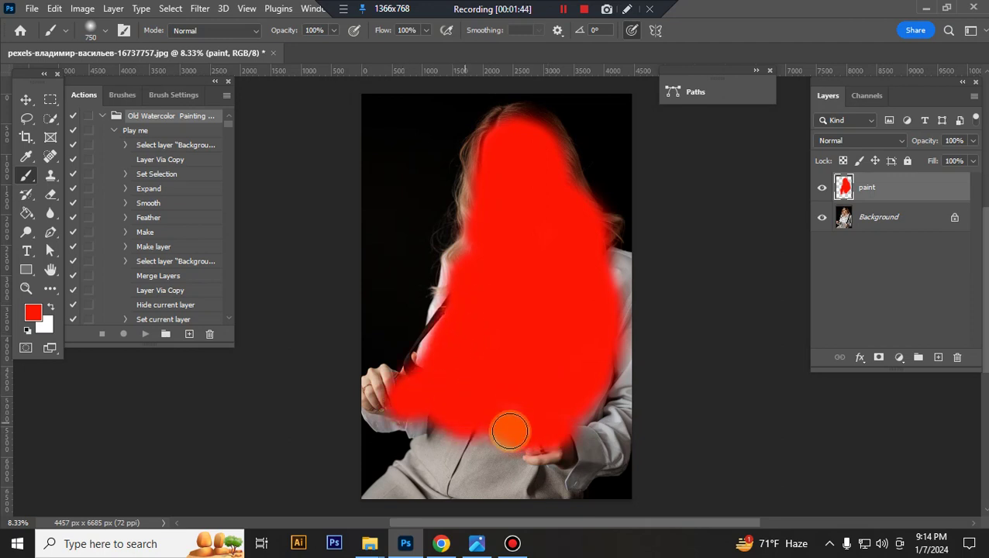
# Crop to 3000×2000 px, enlarging the frame upward and repositioning the photo inside it
pyautogui.click(31, 136)
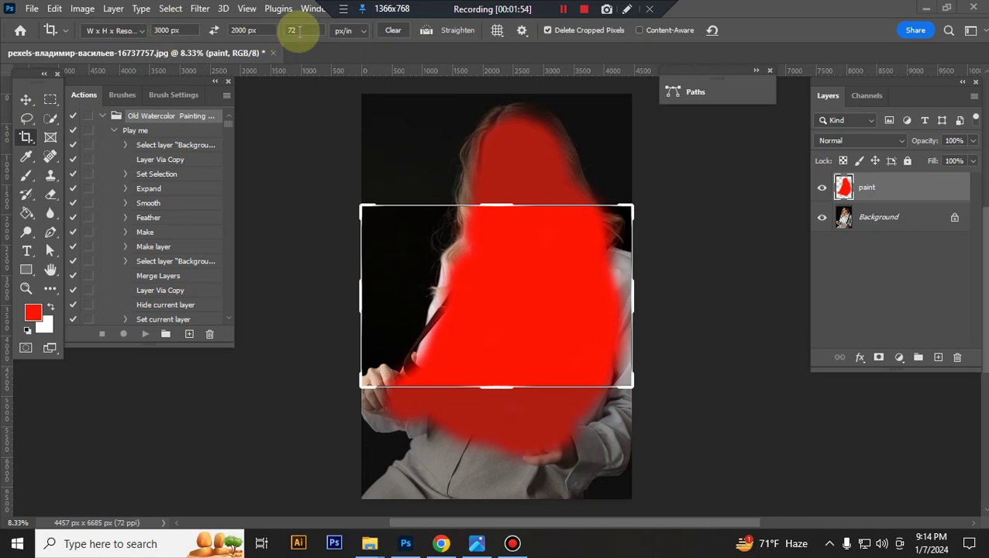
pyautogui.click(541, 322)
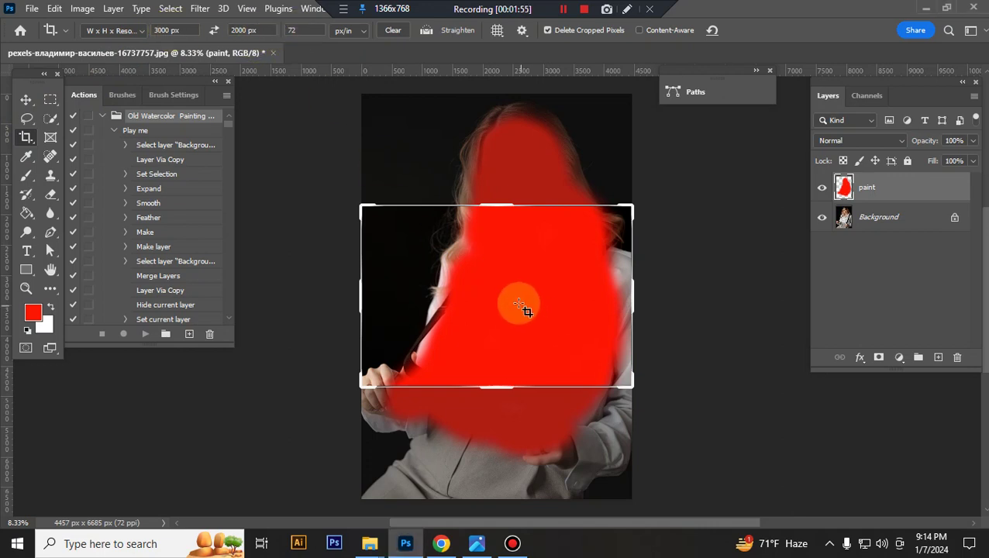
pyautogui.click(512, 303)
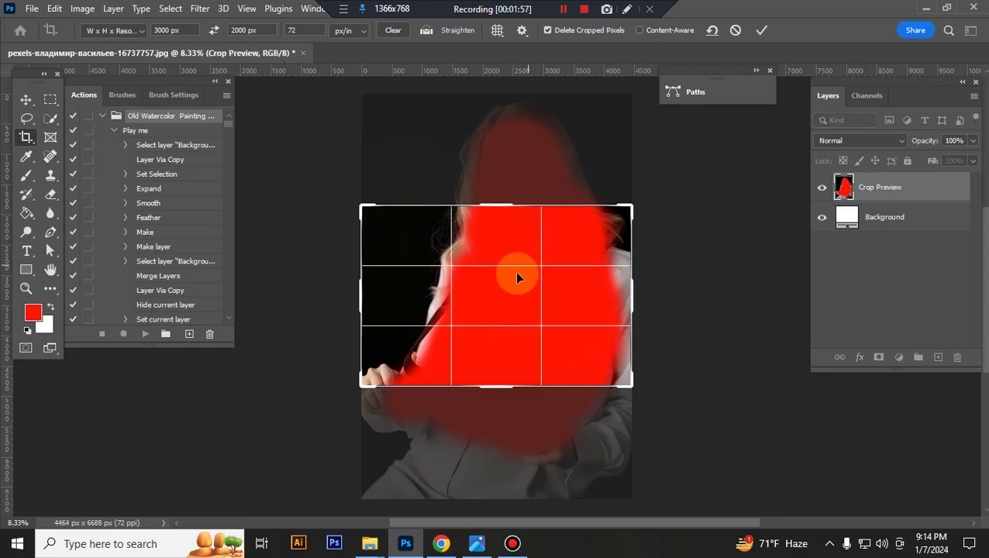
pyautogui.moveTo(517, 273); pyautogui.dragTo(513, 285)
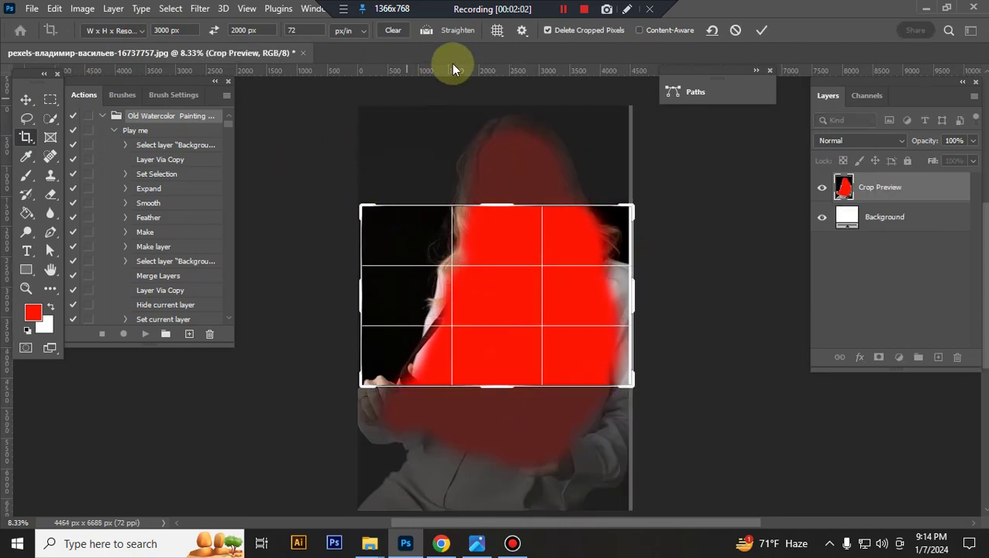
pyautogui.click(563, 11)
pyautogui.moveTo(504, 206); pyautogui.dragTo(511, 122)
pyautogui.moveTo(518, 163); pyautogui.dragTo(514, 172)
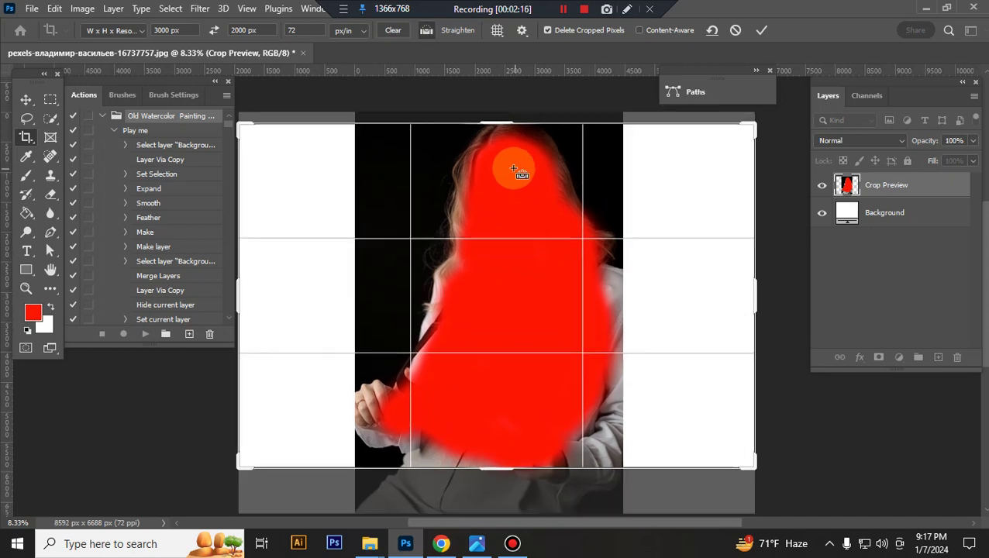
pyautogui.hotkey('ctrl', '-')
pyautogui.hotkey('ctrl', '-')
pyautogui.moveTo(500, 188); pyautogui.dragTo(505, 118)
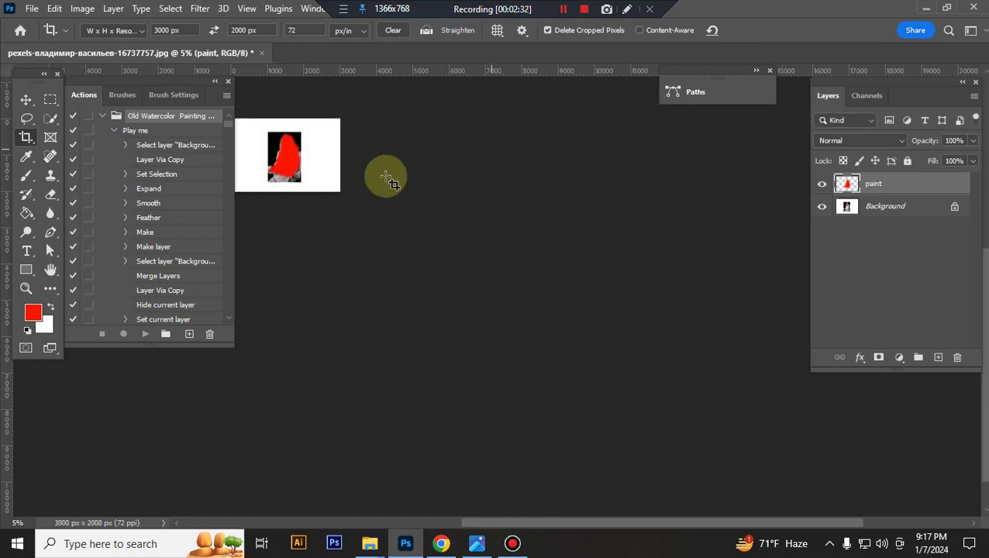
# Hide the paint layer and run the 'Play me' watercolor action
pyautogui.click(27, 100)
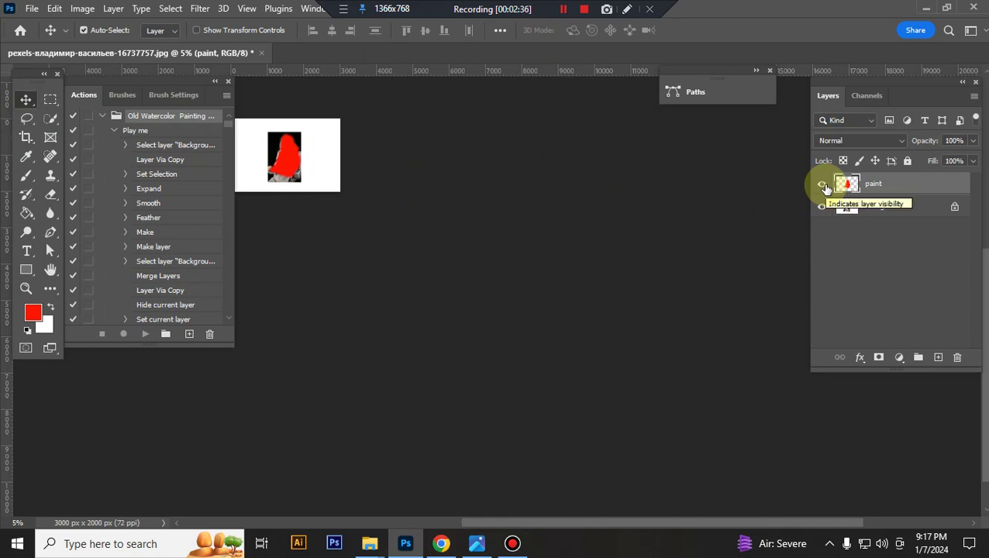
pyautogui.click(822, 184)
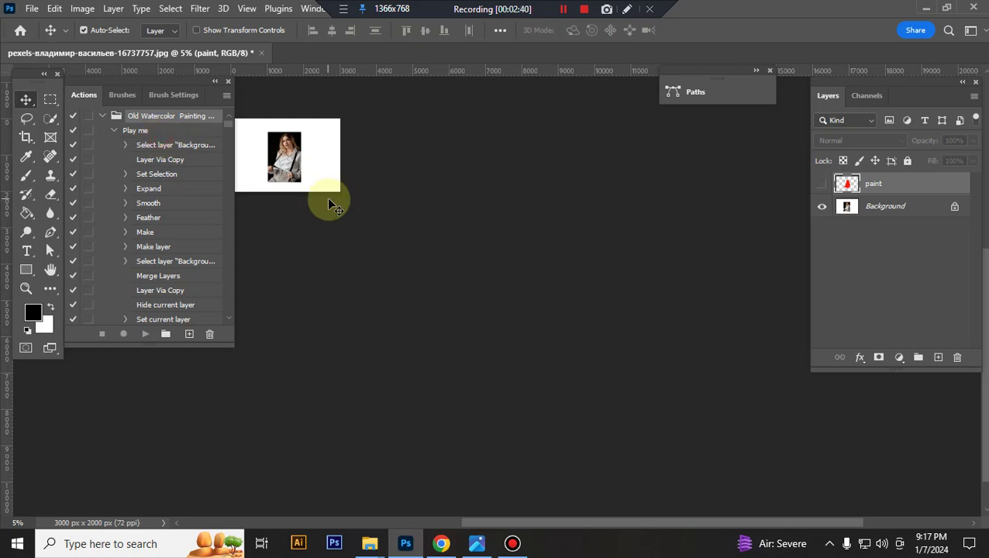
pyautogui.click(142, 131)
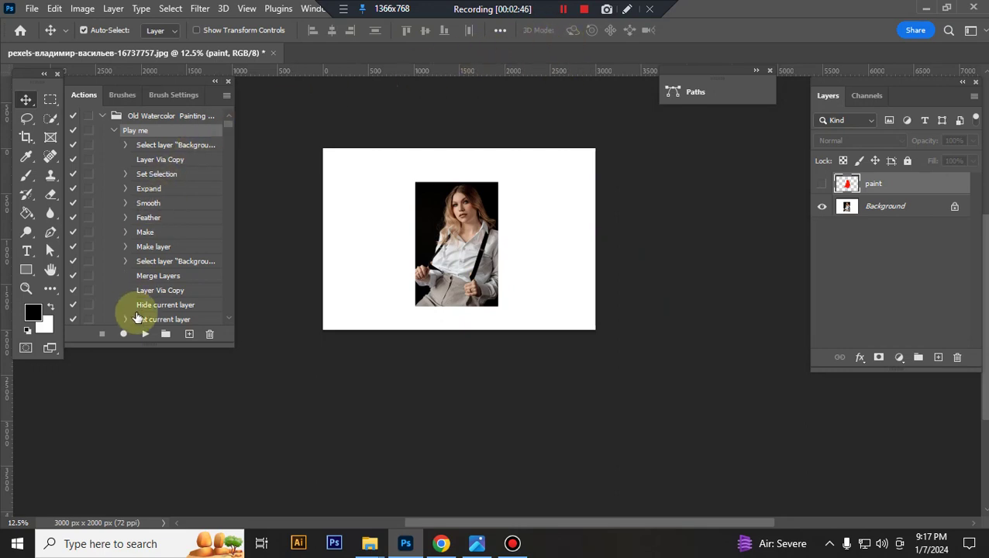
pyautogui.click(144, 333)
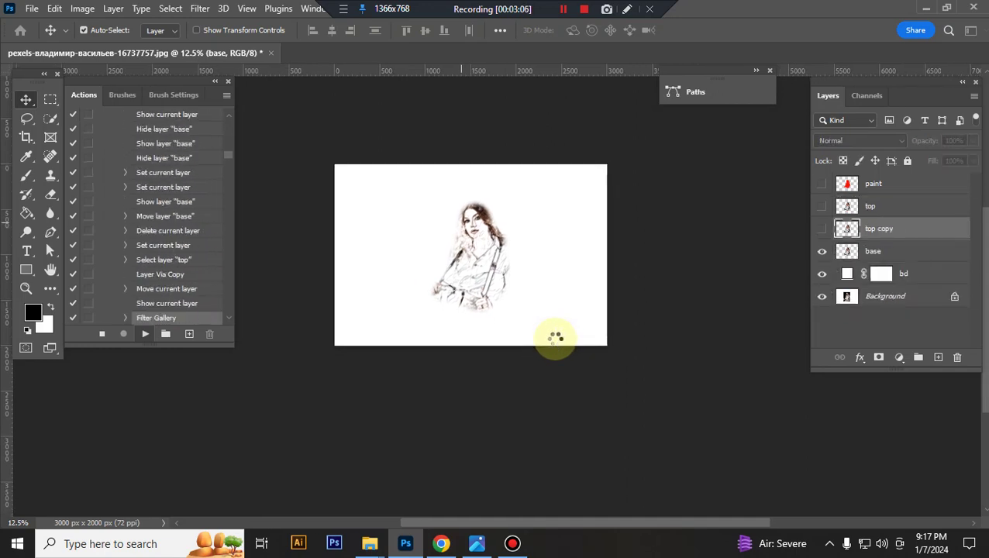
# Wait for the Play me action to finish building the watercolor layer groups
pyautogui.click(563, 9)
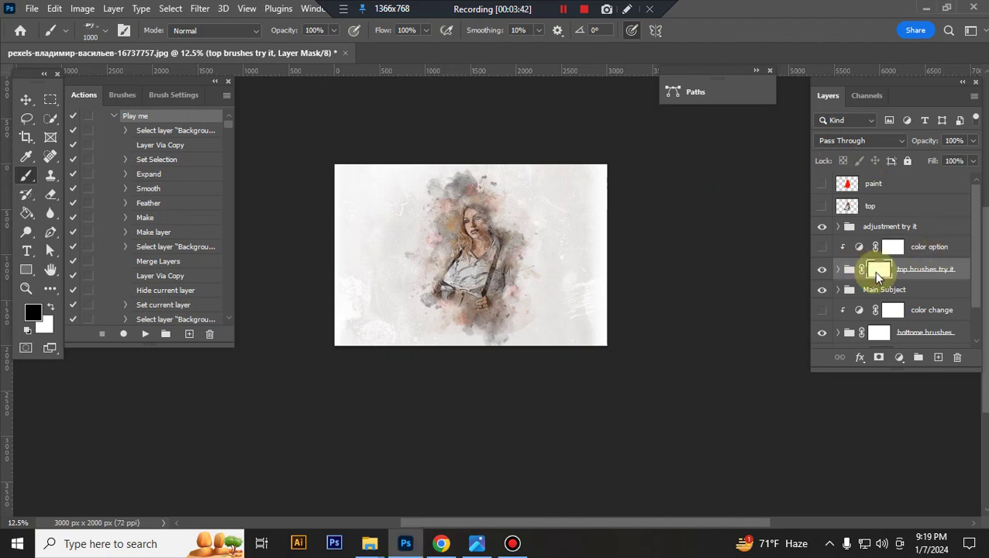
# Compare the painting with 'adjustment try it' hidden and shown, then set its opacity to 100%
pyautogui.hotkey('ctrl', '+')
pyautogui.hotkey('ctrl', '+')
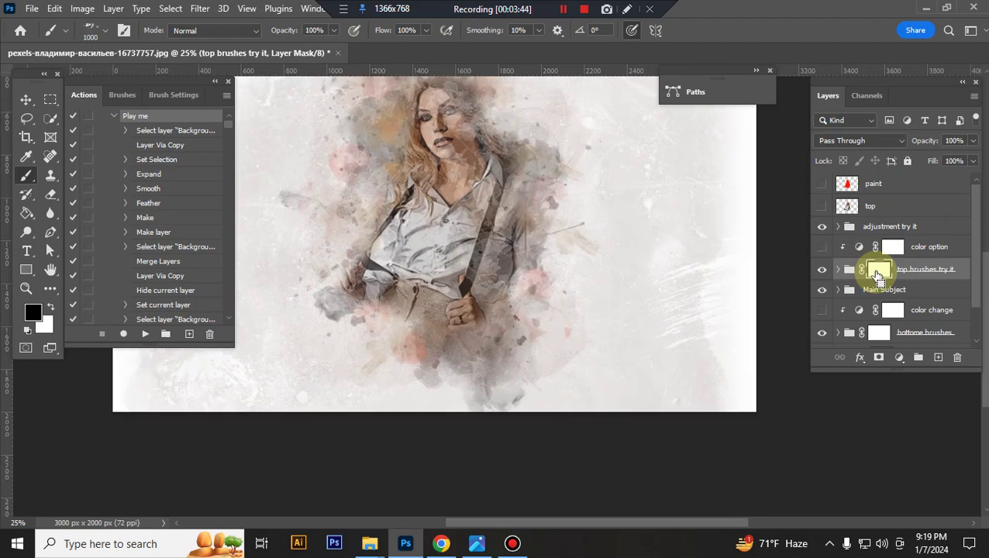
pyautogui.hotkey('ctrl', '+')
pyautogui.scroll(1, 607, 314)
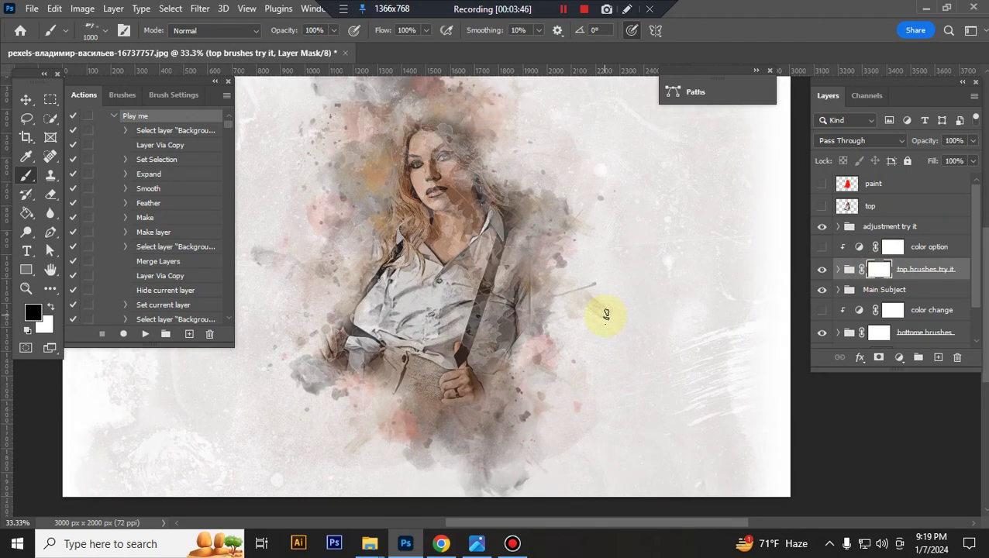
pyautogui.scroll(2, 604, 315)
pyautogui.scroll(-1, 613, 315)
pyautogui.scroll(-1, 613, 333)
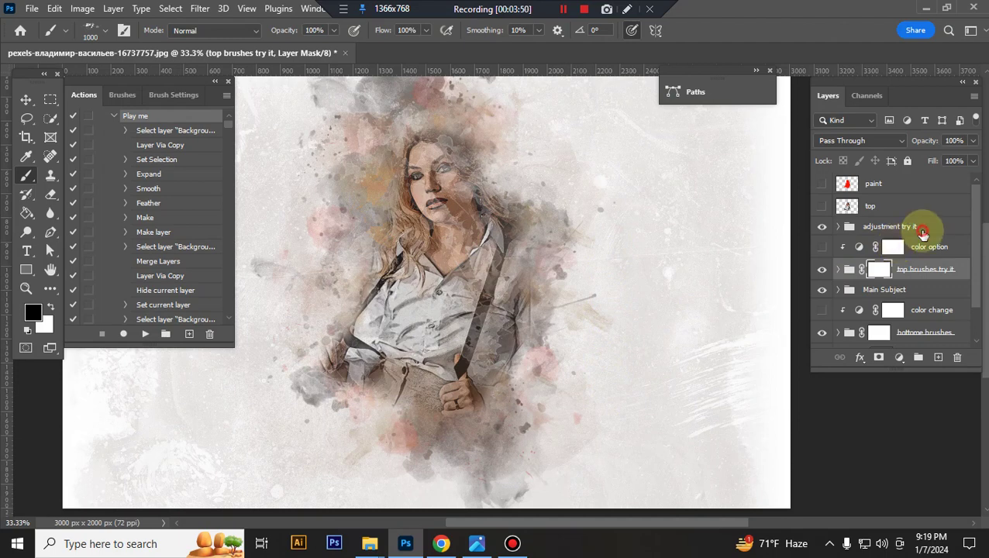
pyautogui.click(883, 226)
pyautogui.click(821, 227)
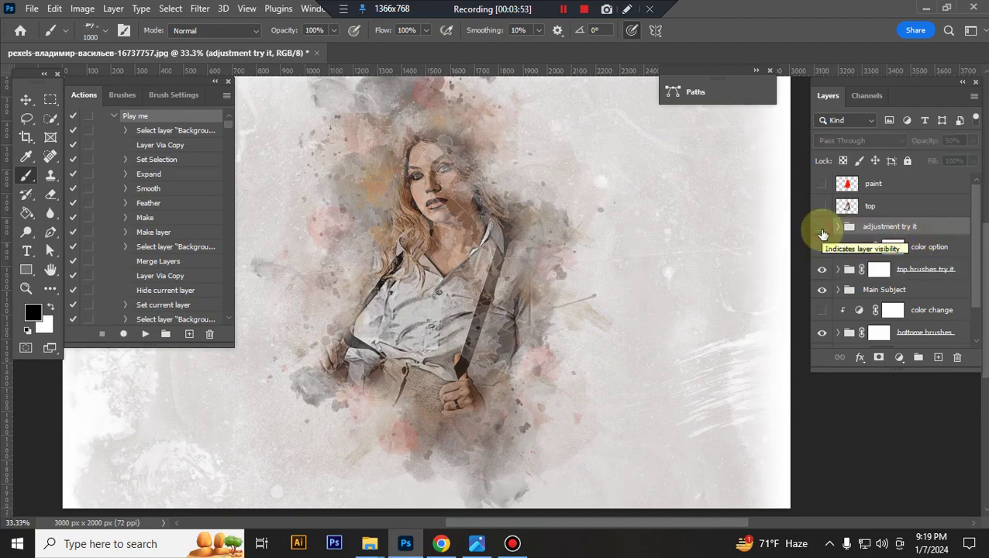
pyautogui.click(823, 229)
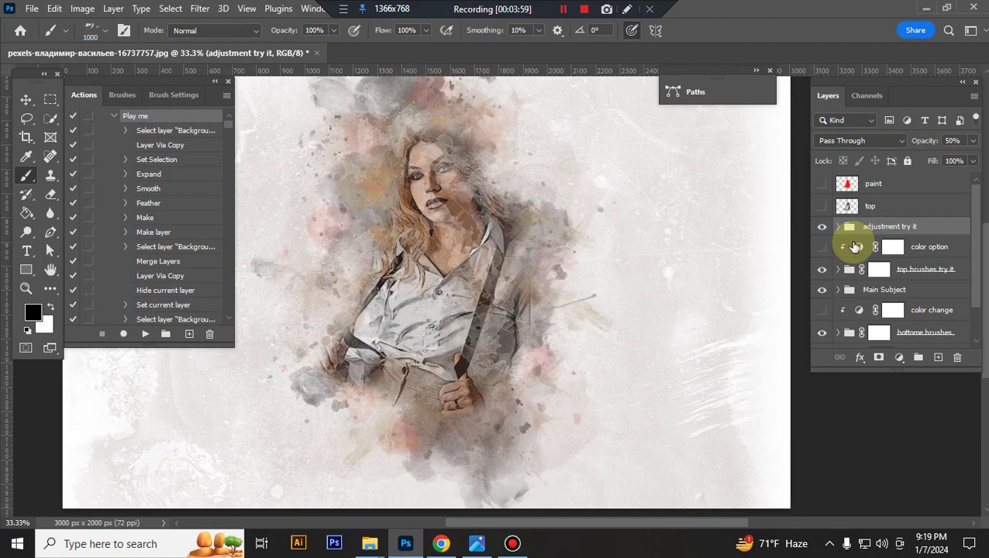
pyautogui.hotkey('ctrl', '-')
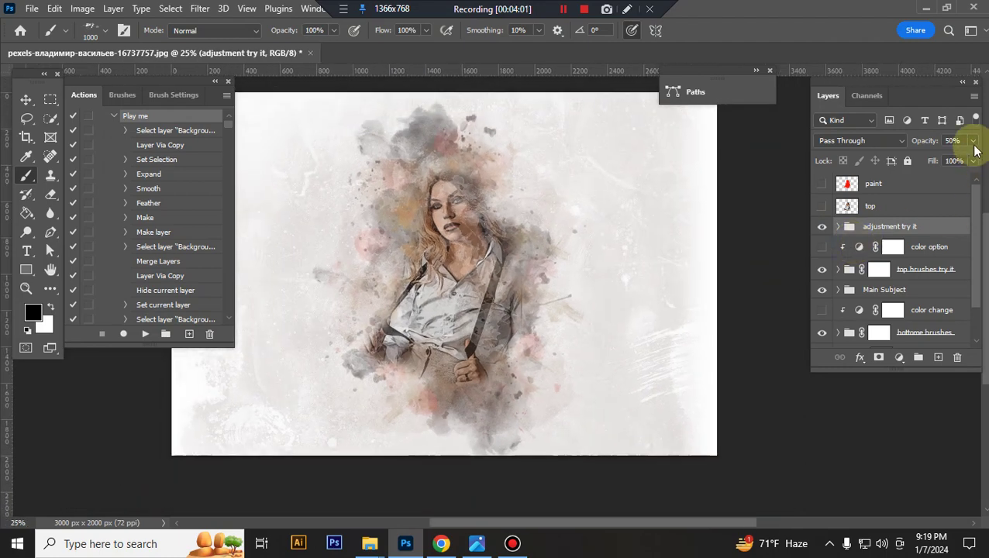
pyautogui.click(973, 140)
pyautogui.moveTo(937, 157); pyautogui.dragTo(972, 158)
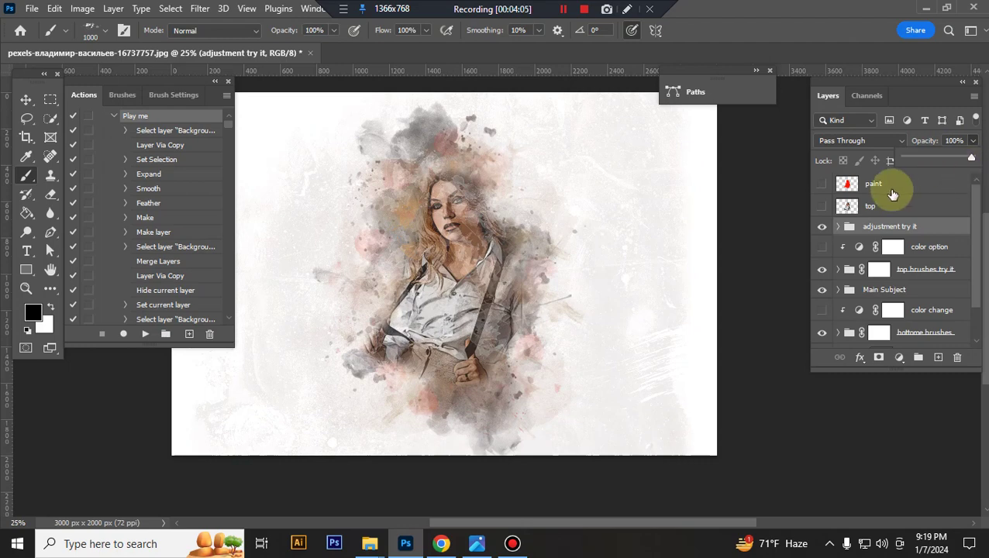
# In the expanded group, raise Hue/Saturation saturation to +4 and vibrance to +24
pyautogui.click(837, 227)
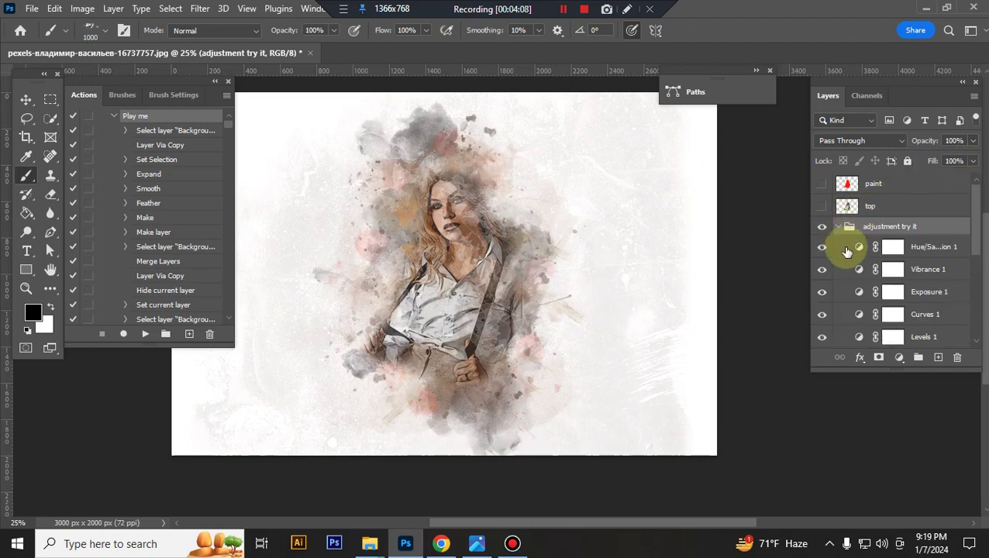
pyautogui.doubleClick(862, 249)
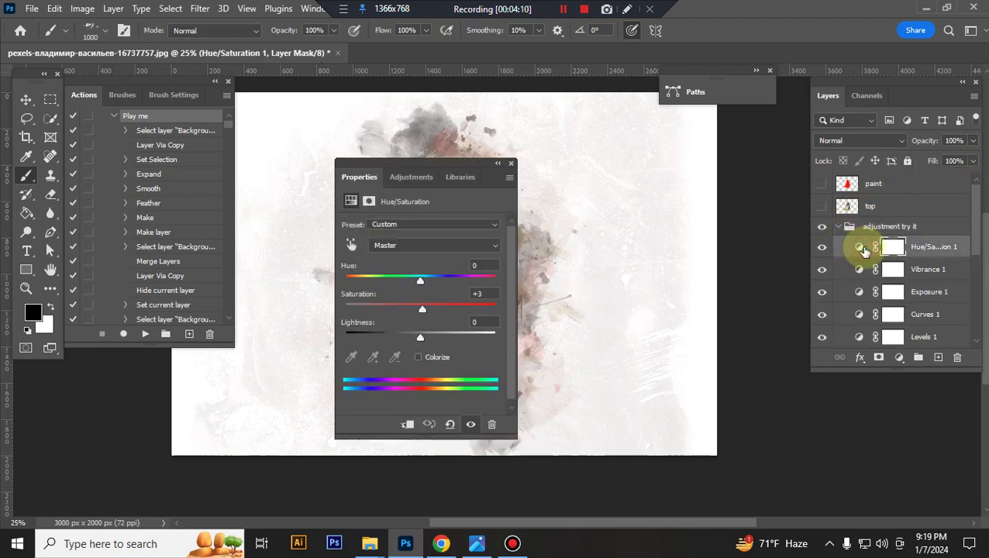
pyautogui.moveTo(422, 308); pyautogui.dragTo(424, 308)
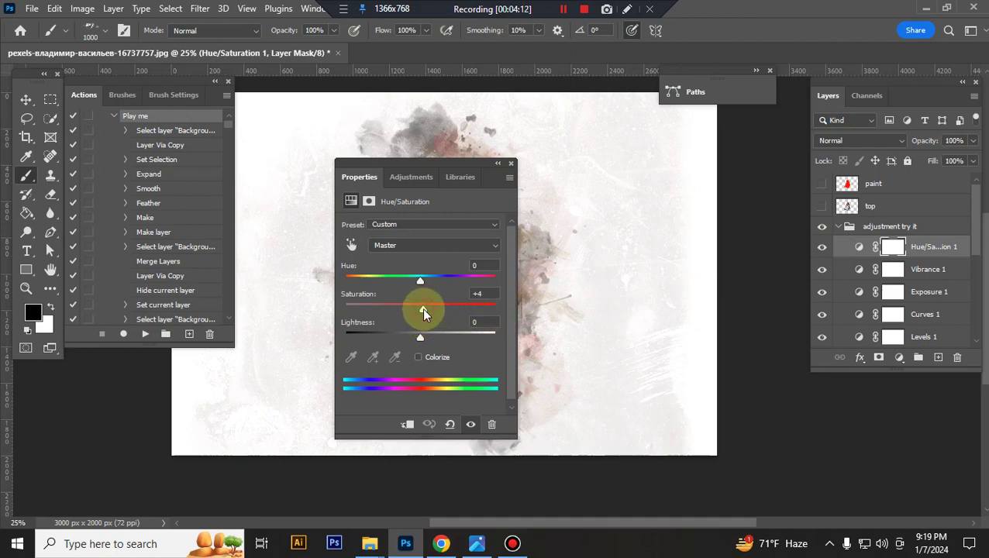
pyautogui.moveTo(453, 168); pyautogui.dragTo(659, 159)
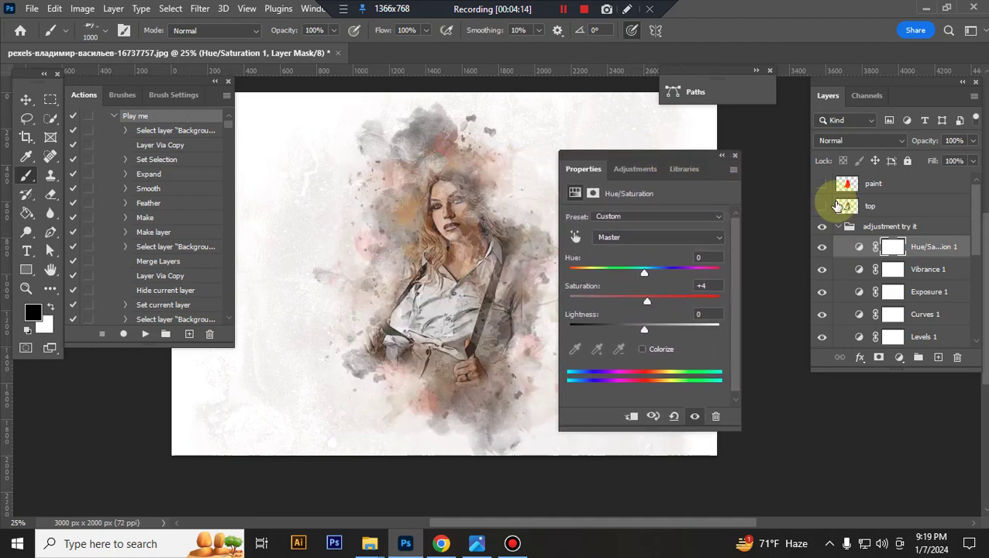
pyautogui.doubleClick(856, 271)
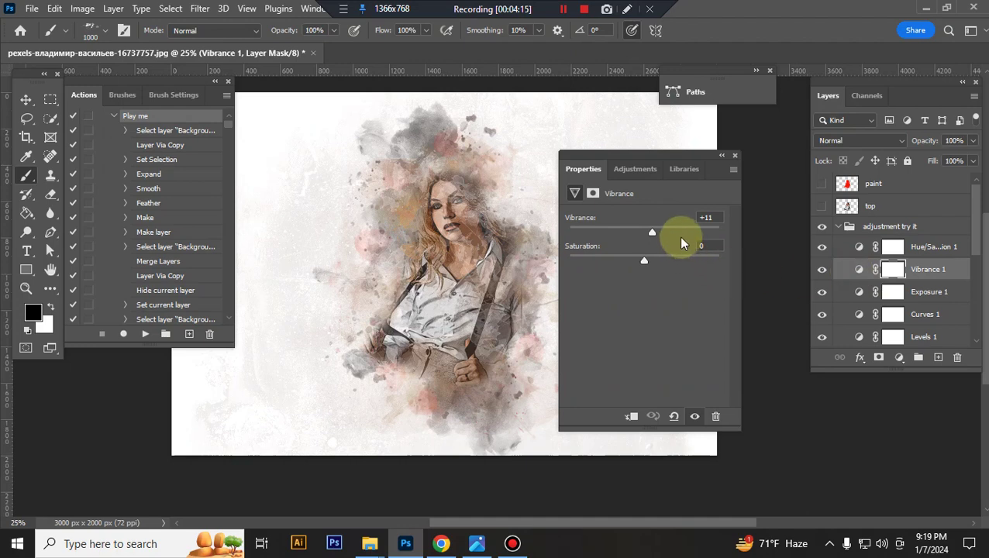
pyautogui.moveTo(656, 230); pyautogui.dragTo(662, 230)
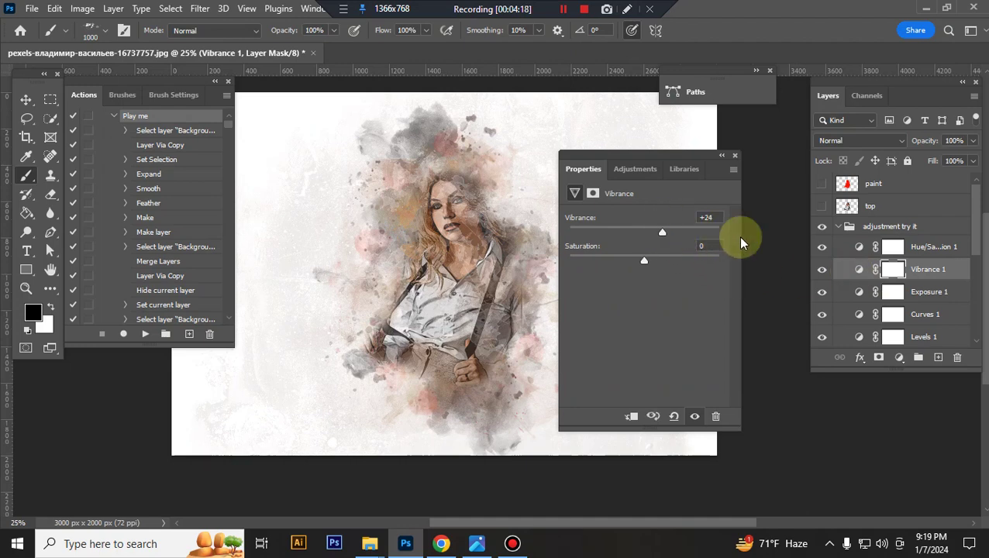
# Raise exposure to +0.26, pull the Curves midtones down, and check Levels
pyautogui.click(859, 291)
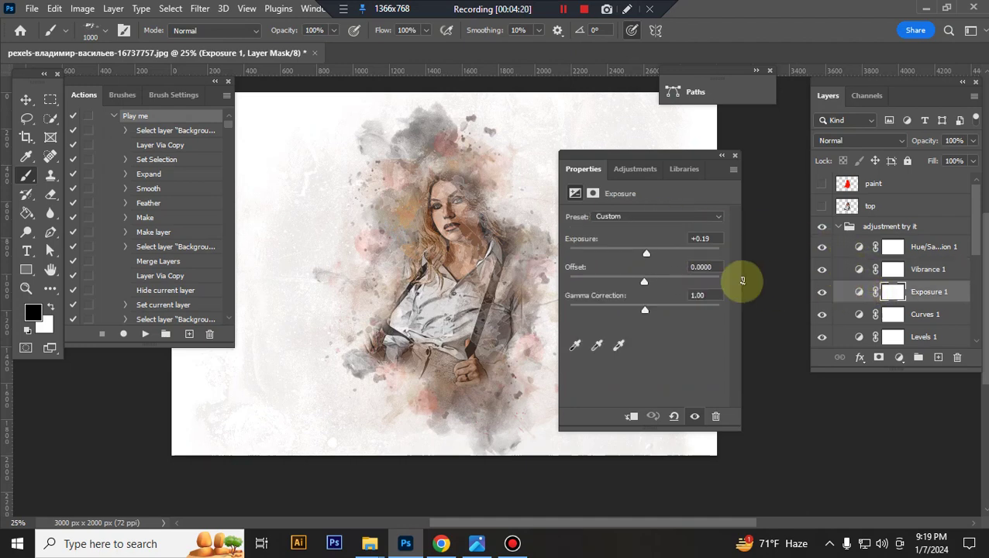
pyautogui.moveTo(646, 254); pyautogui.dragTo(647, 253)
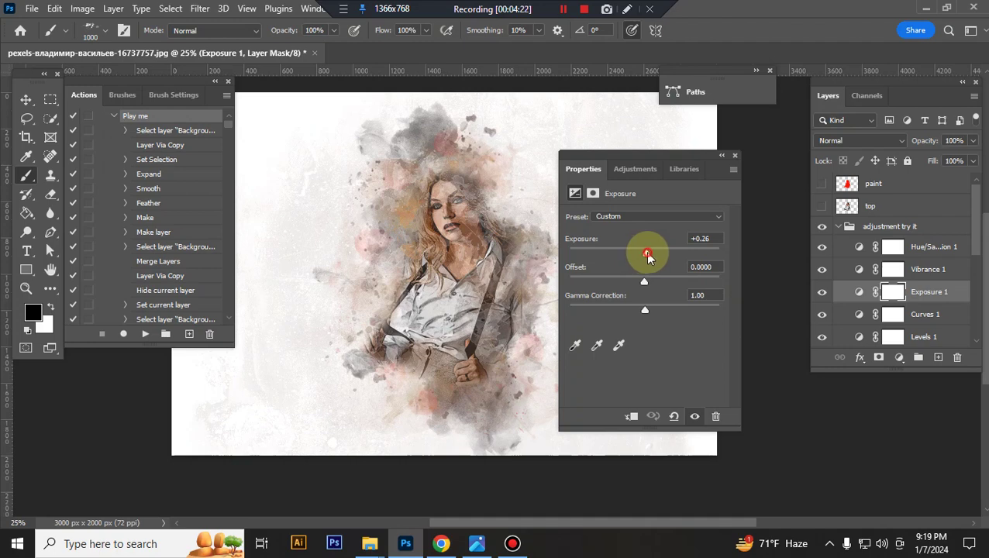
pyautogui.click(863, 318)
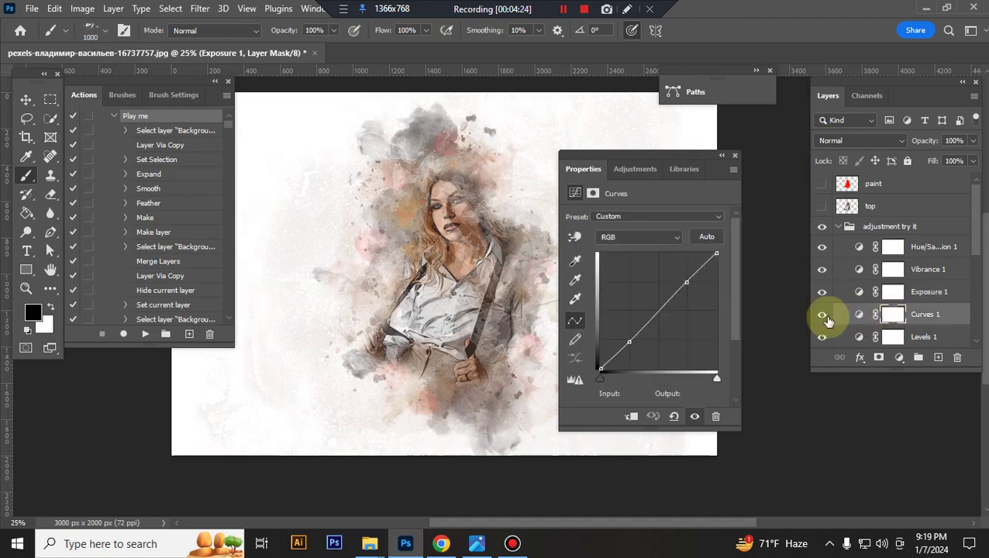
pyautogui.moveTo(643, 325); pyautogui.dragTo(630, 345)
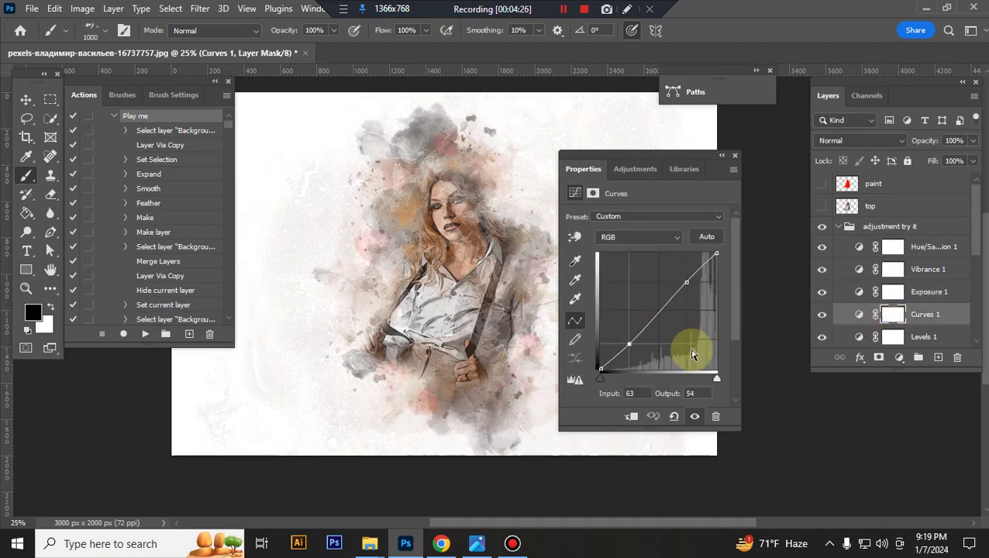
pyautogui.click(858, 338)
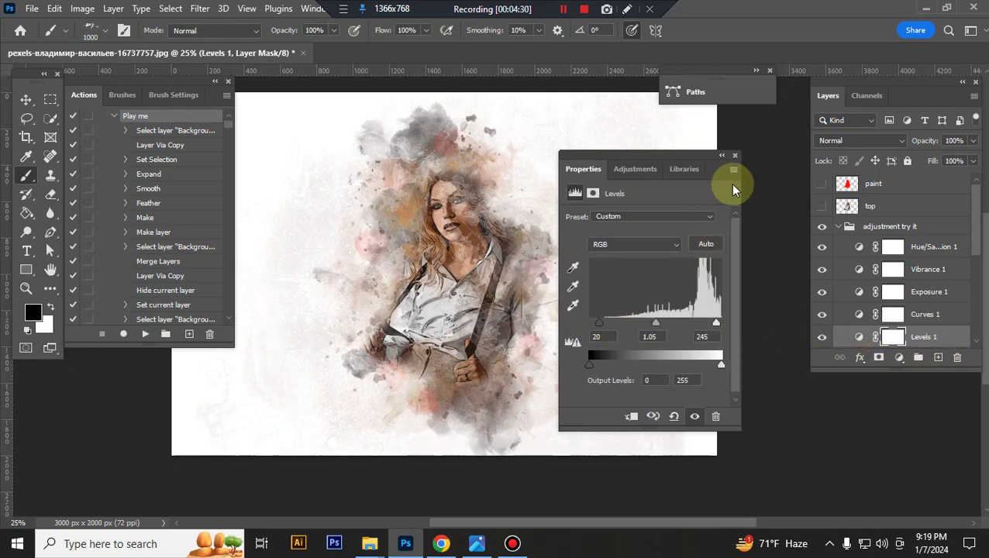
pyautogui.click(735, 156)
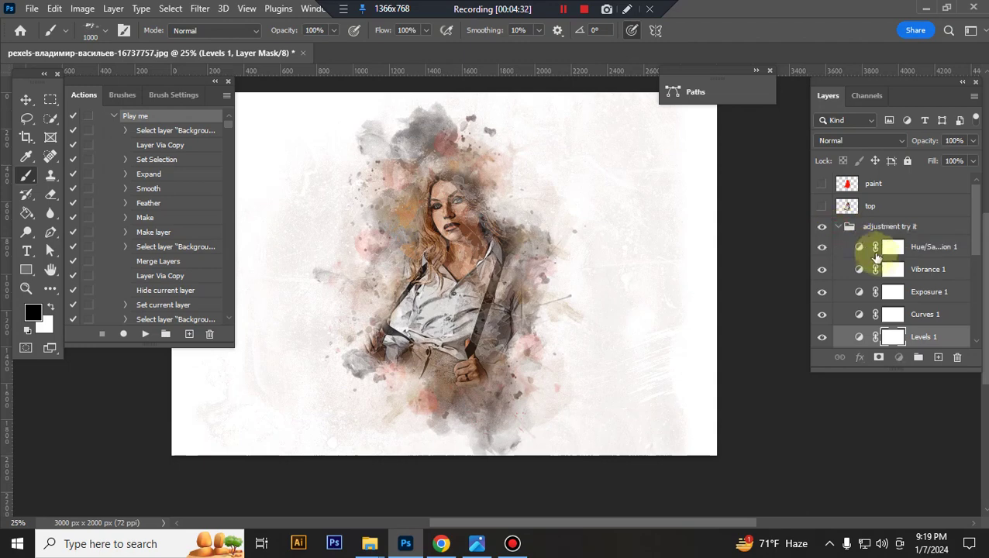
# Collapse the adjustment group, show the color option layer, and compare with top brushes toggled
pyautogui.click(837, 226)
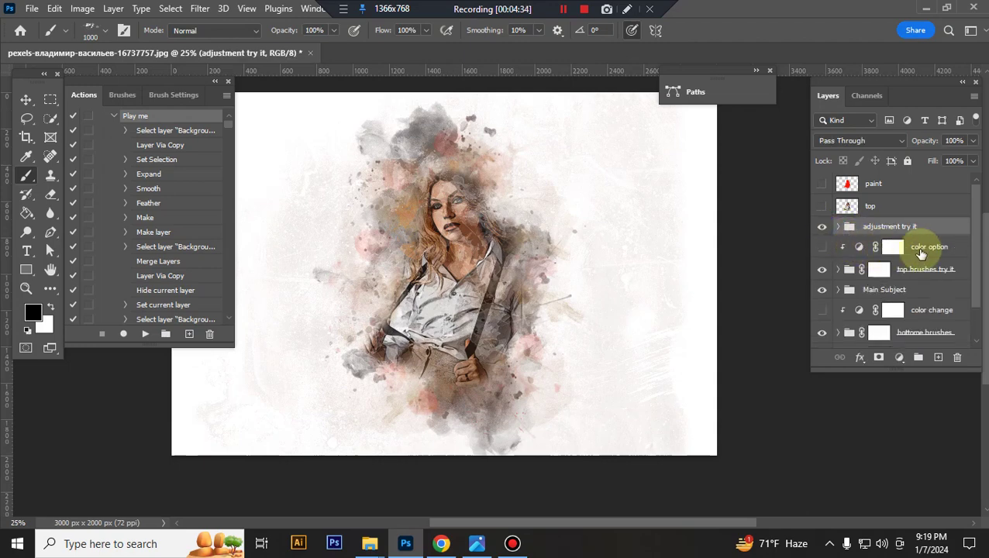
pyautogui.click(934, 250)
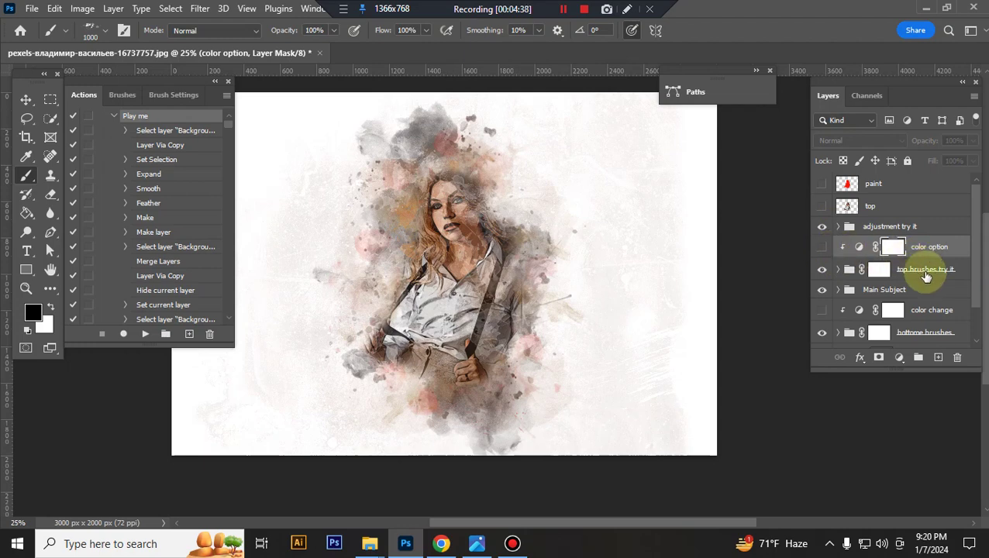
pyautogui.click(822, 246)
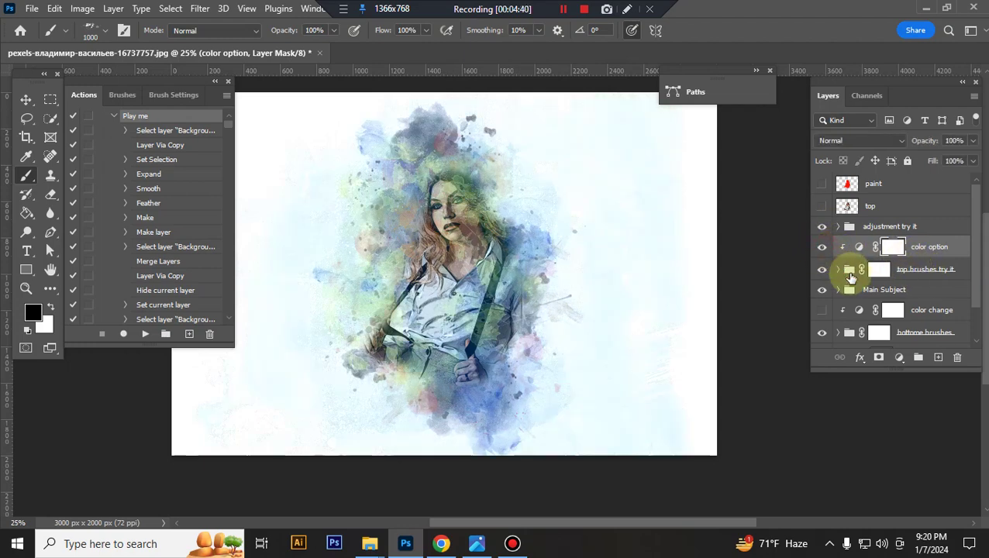
pyautogui.click(823, 269)
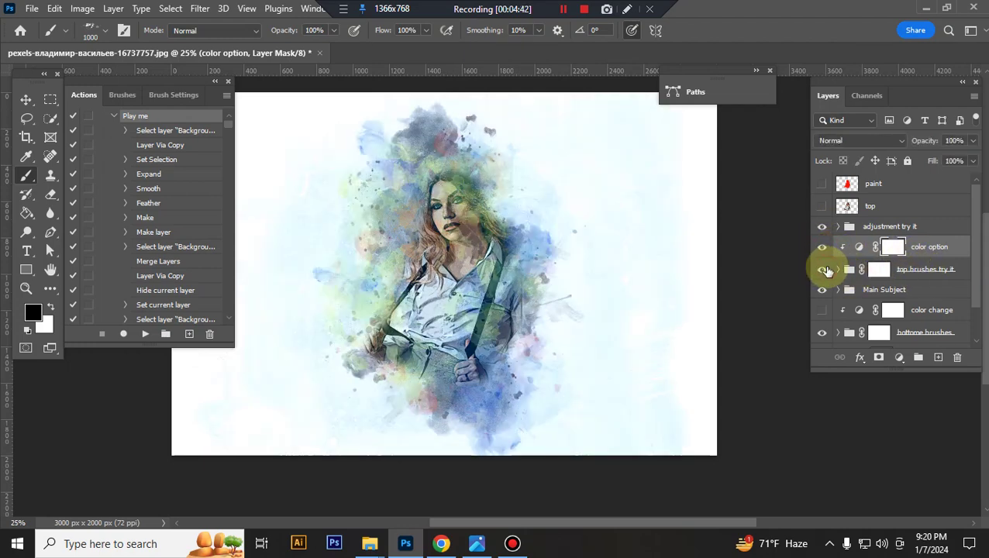
pyautogui.click(823, 269)
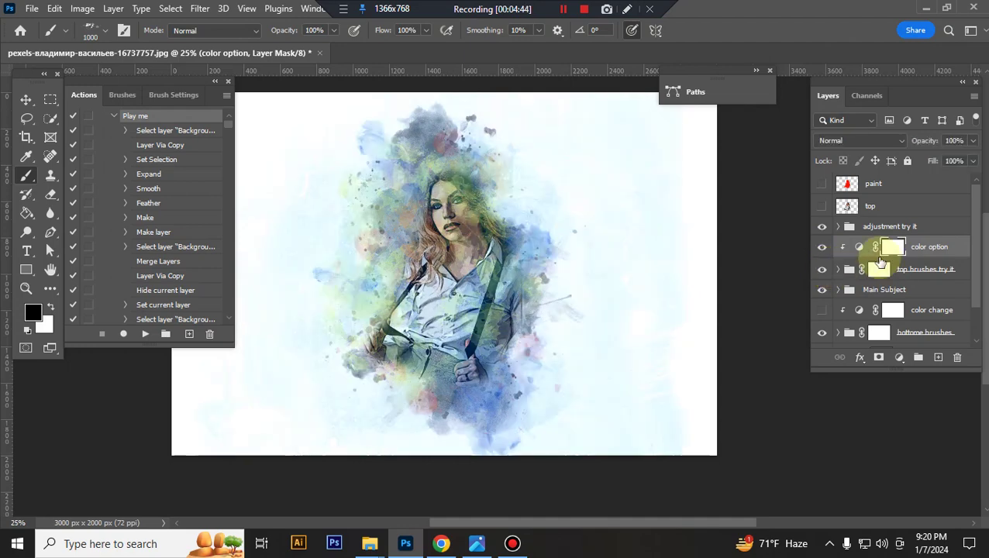
# Set the color option Gradient Map to a dark brown-to-cream preset
pyautogui.doubleClick(861, 248)
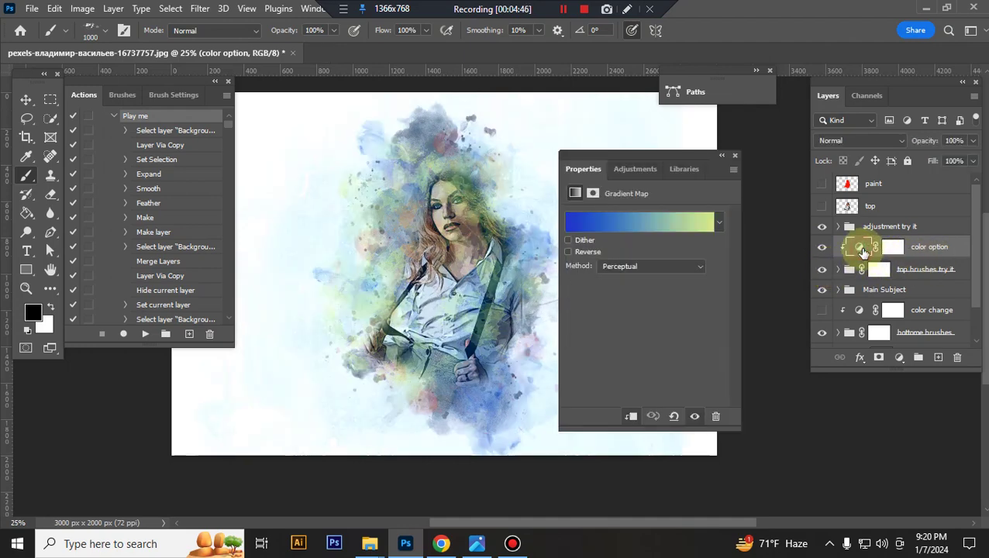
pyautogui.click(718, 224)
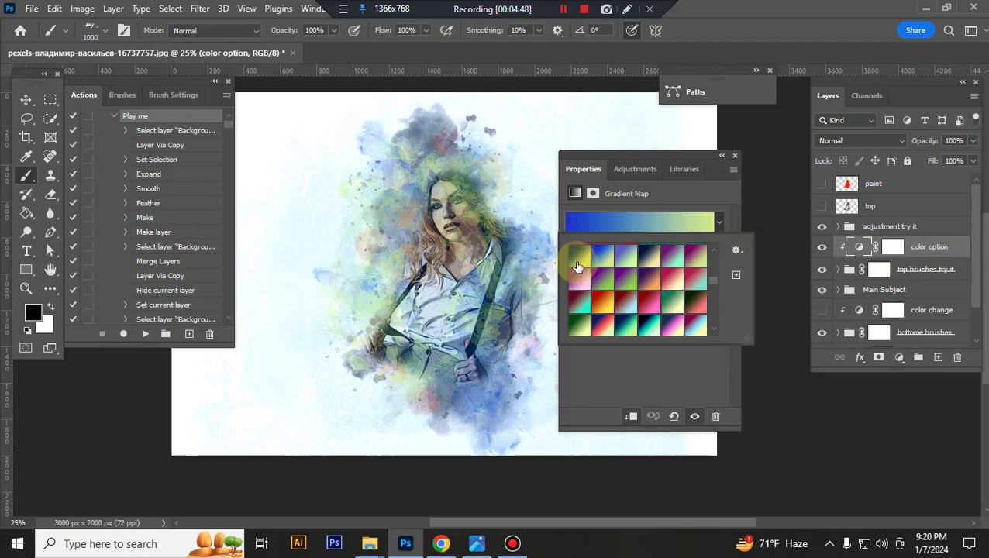
pyautogui.click(579, 256)
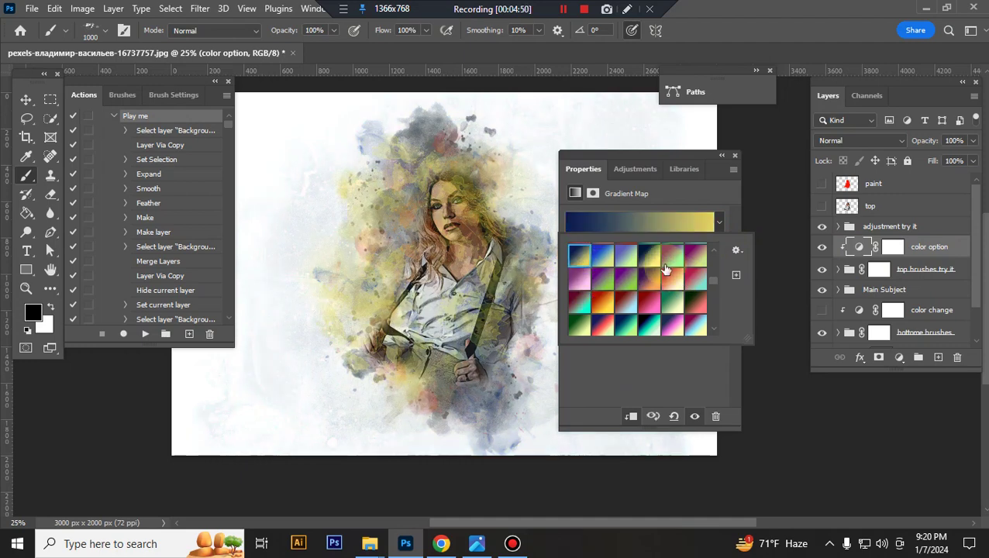
pyautogui.scroll(-2, 666, 267)
pyautogui.click(671, 266)
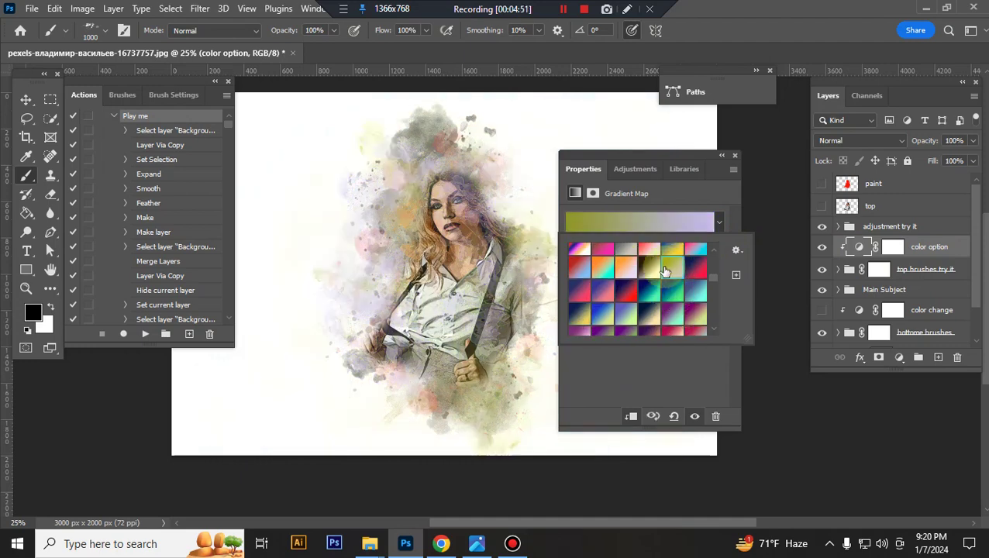
pyautogui.click(649, 268)
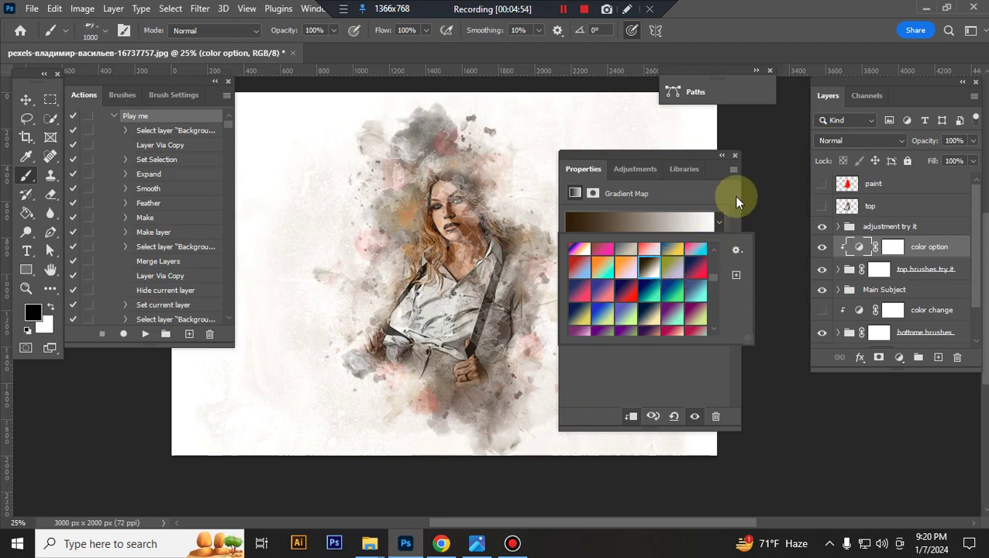
pyautogui.click(697, 364)
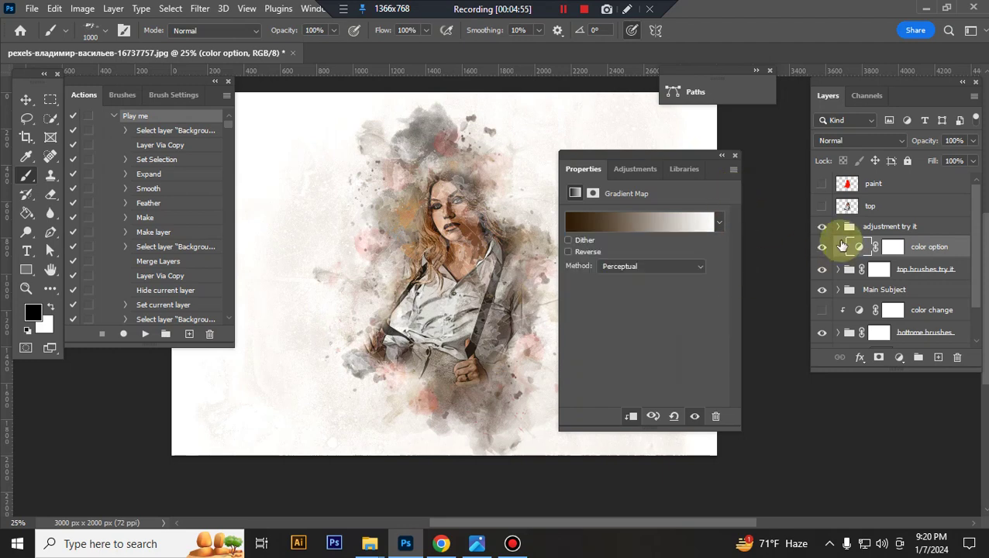
pyautogui.click(737, 155)
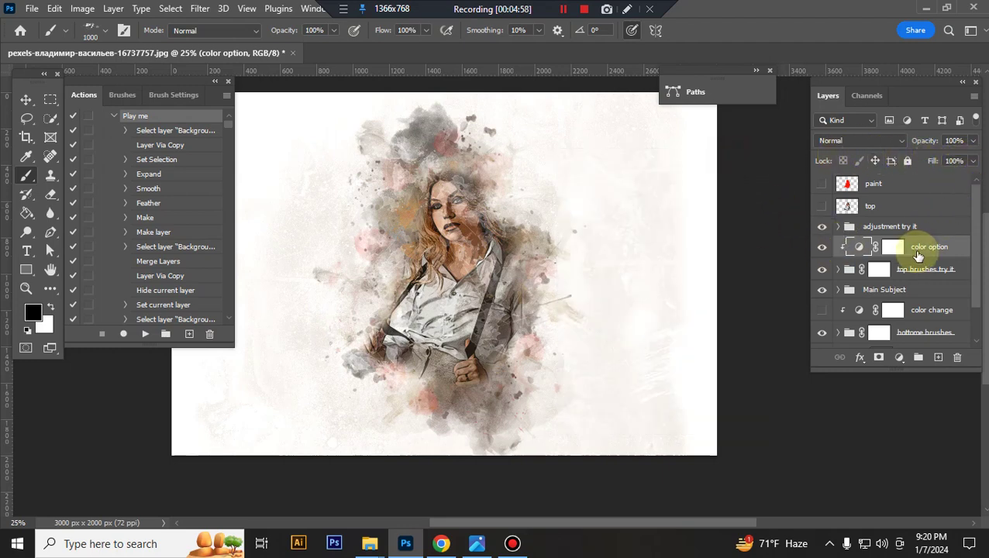
# Raise the color option layer's opacity to 100% and select the top brushes group's mask
pyautogui.click(973, 141)
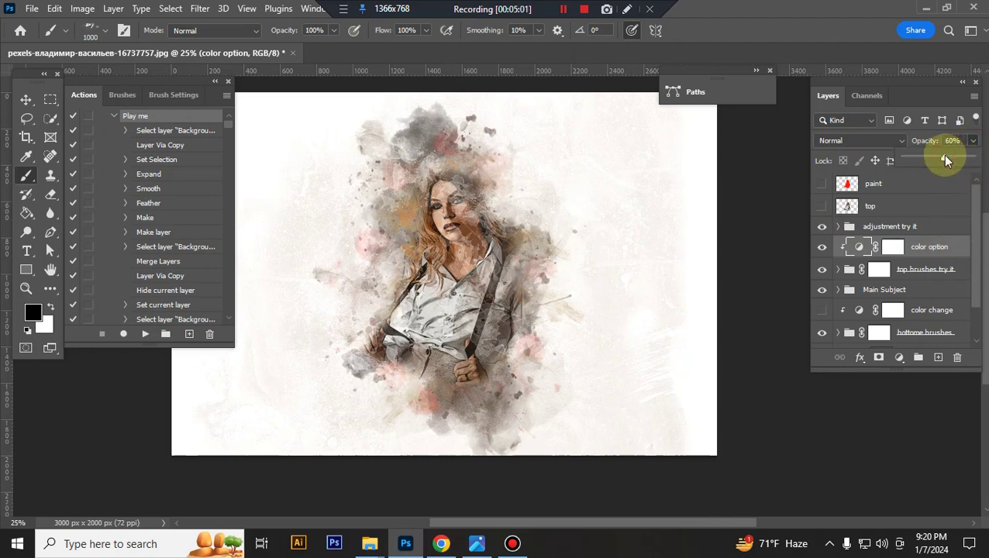
pyautogui.moveTo(946, 159); pyautogui.dragTo(977, 159)
pyautogui.click(823, 248)
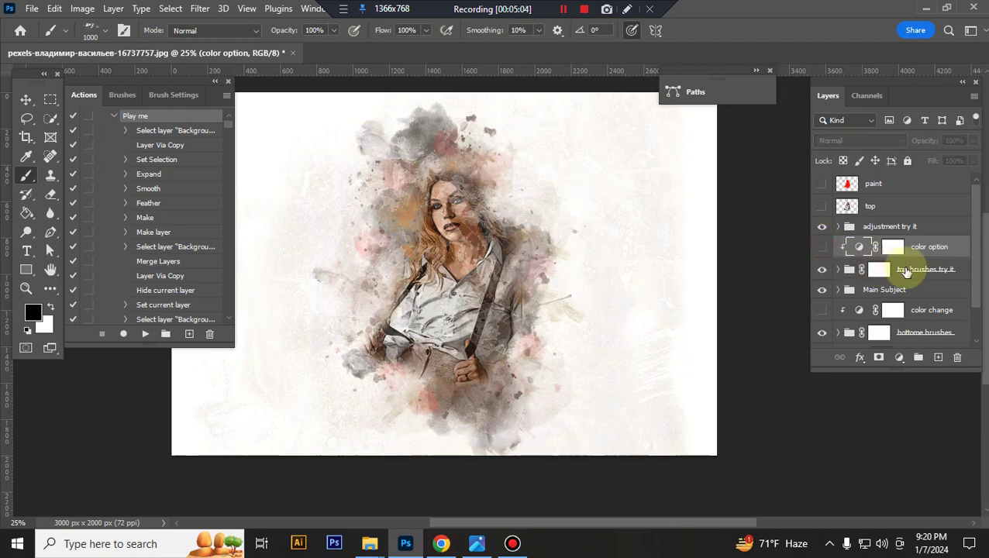
pyautogui.click(879, 270)
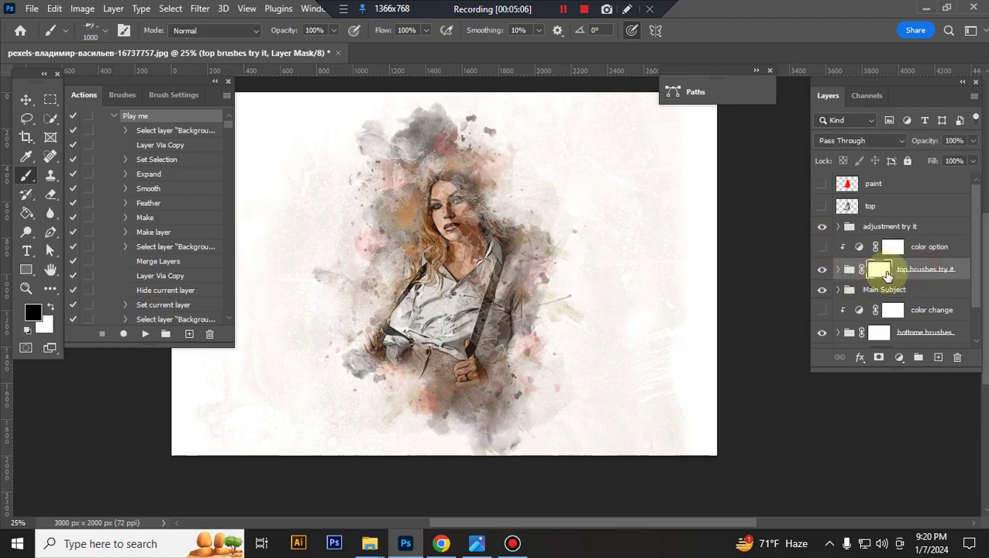
# Paint black on the top brushes try it group's mask over the woman's face
pyautogui.hotkey('ctrl', '+')
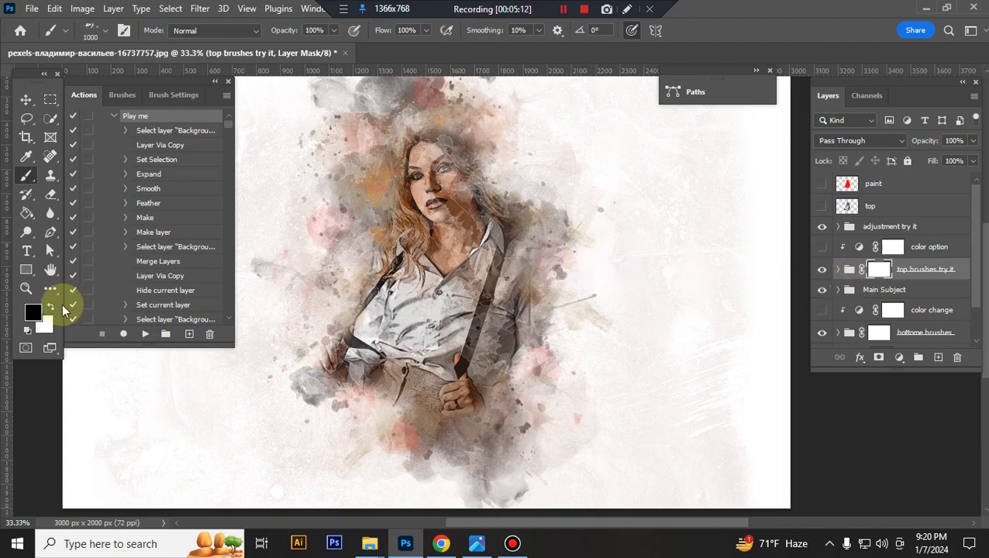
pyautogui.press('d')
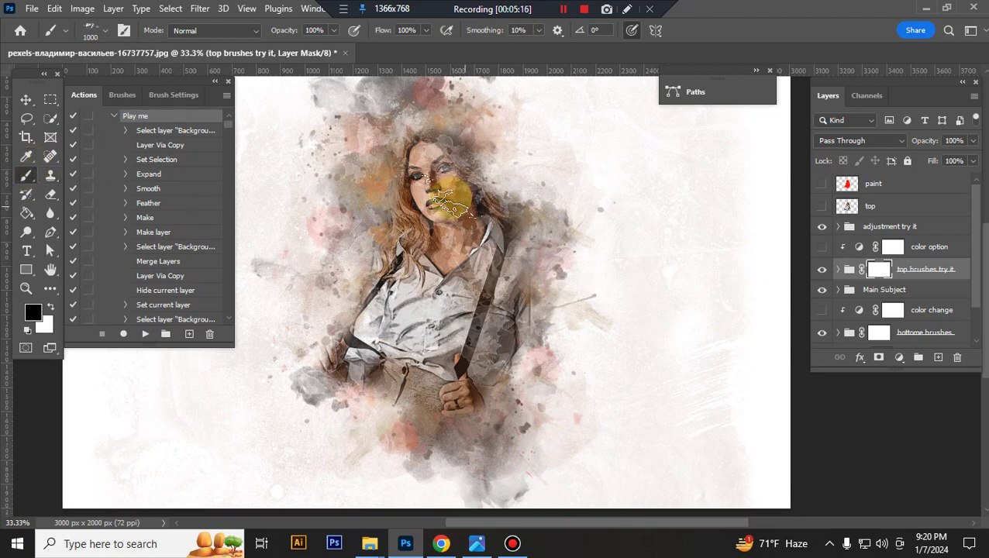
pyautogui.moveTo(453, 194)
pyautogui.mouseDown()
pyautogui.moveTo(456, 160)
pyautogui.moveTo(435, 124)
pyautogui.mouseUp()
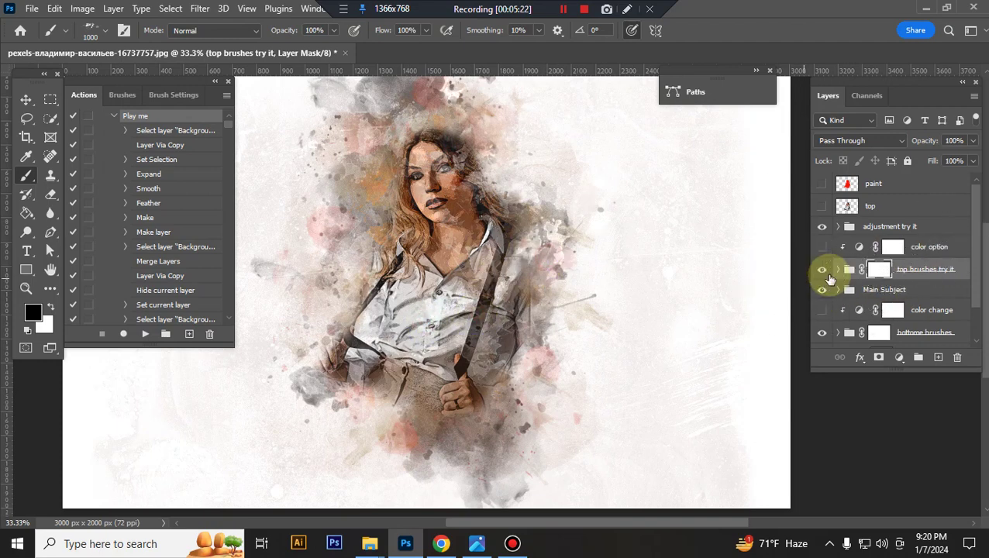
# Expand the top brushes try it group and shrink tb 6 to about 97%
pyautogui.click(836, 276)
pyautogui.scroll(-3, 884, 289)
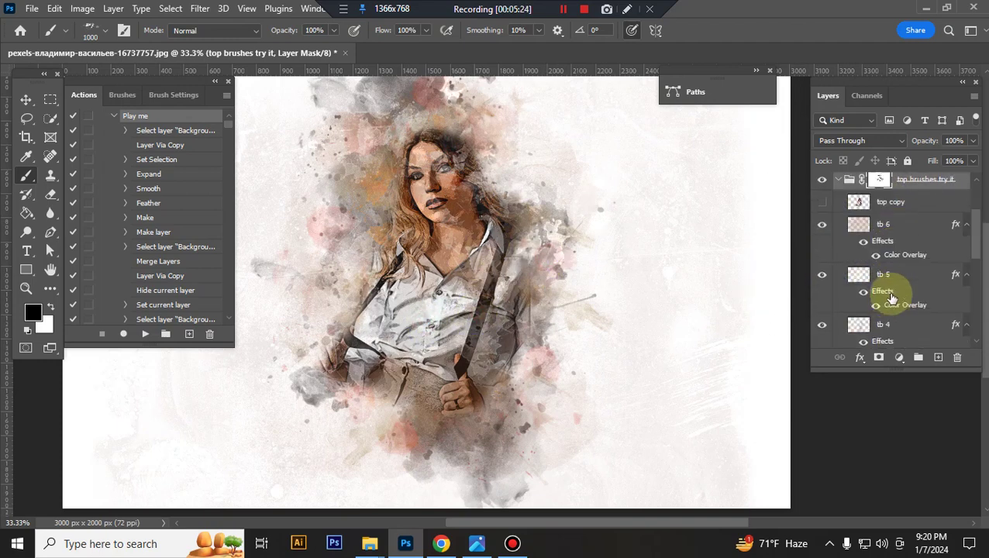
pyautogui.click(903, 235)
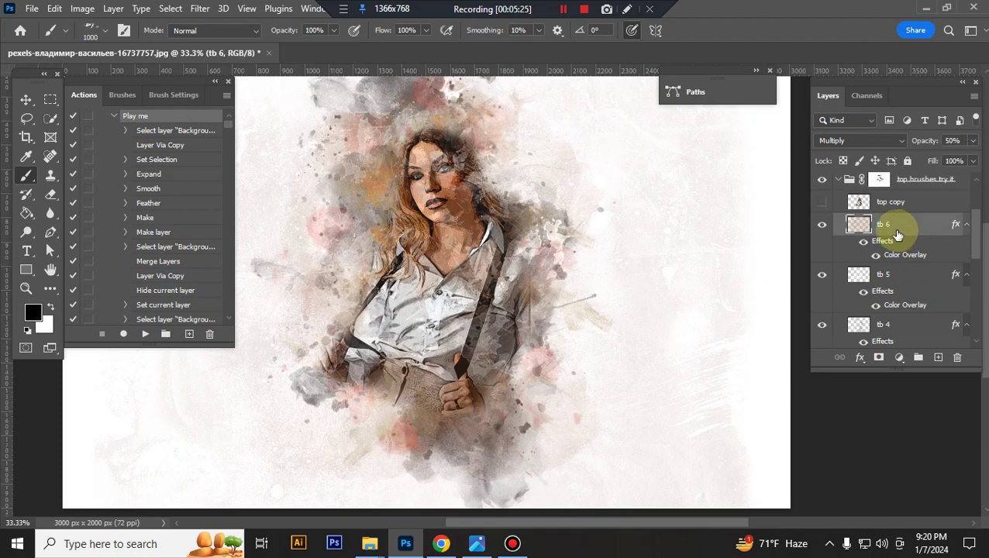
pyautogui.hotkey('ctrl', '-')
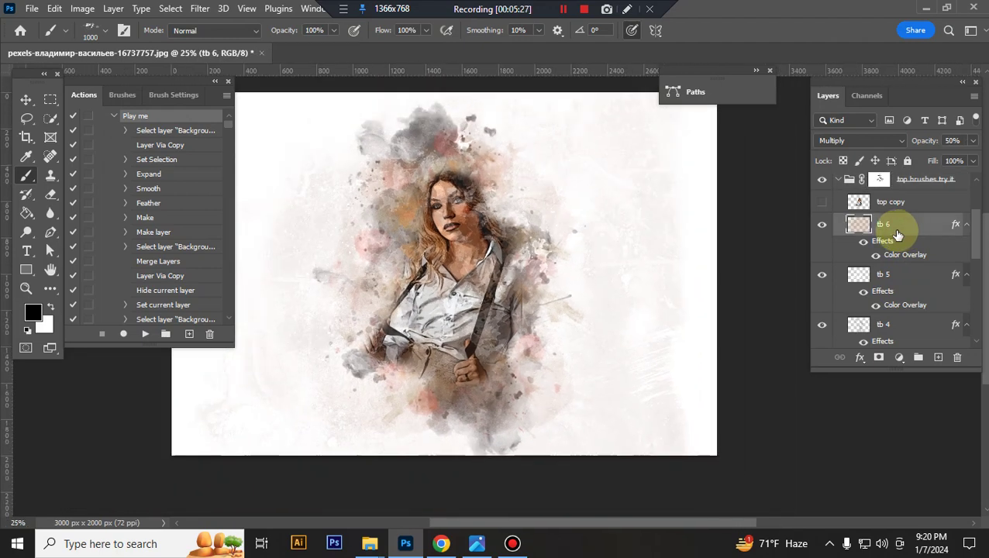
pyautogui.hotkey('ctrl', 't')
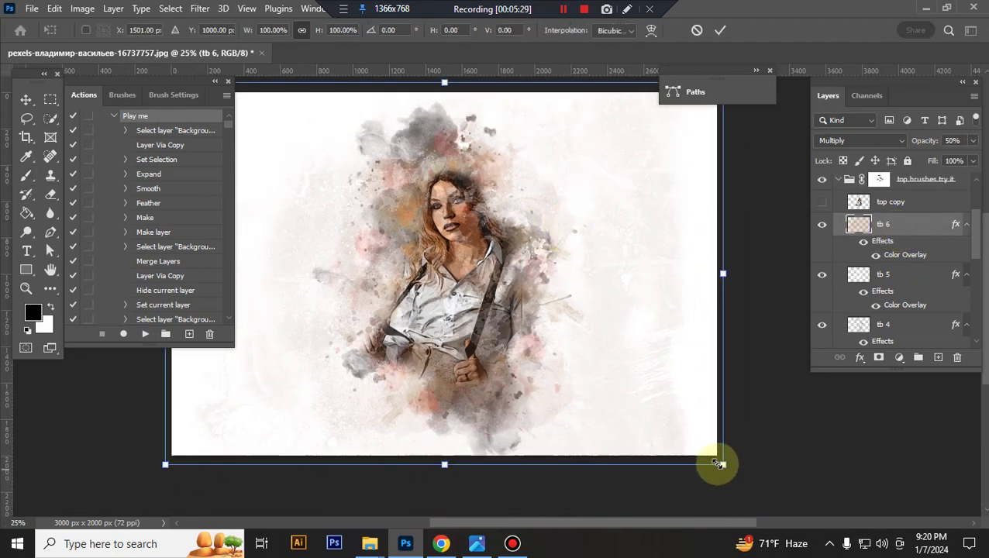
pyautogui.moveTo(720, 463); pyautogui.dragTo(718, 460)
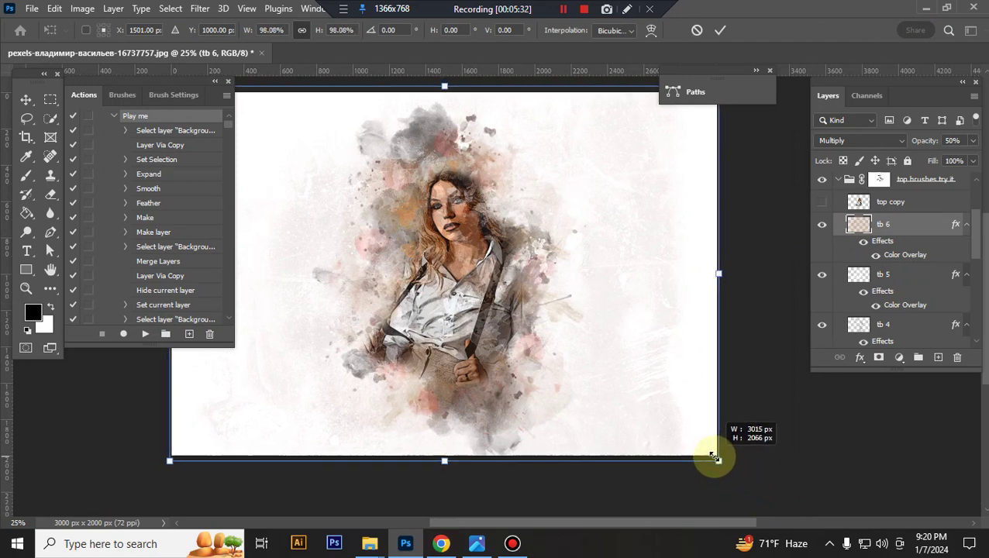
pyautogui.moveTo(717, 460); pyautogui.dragTo(709, 455)
pyautogui.press('Return')
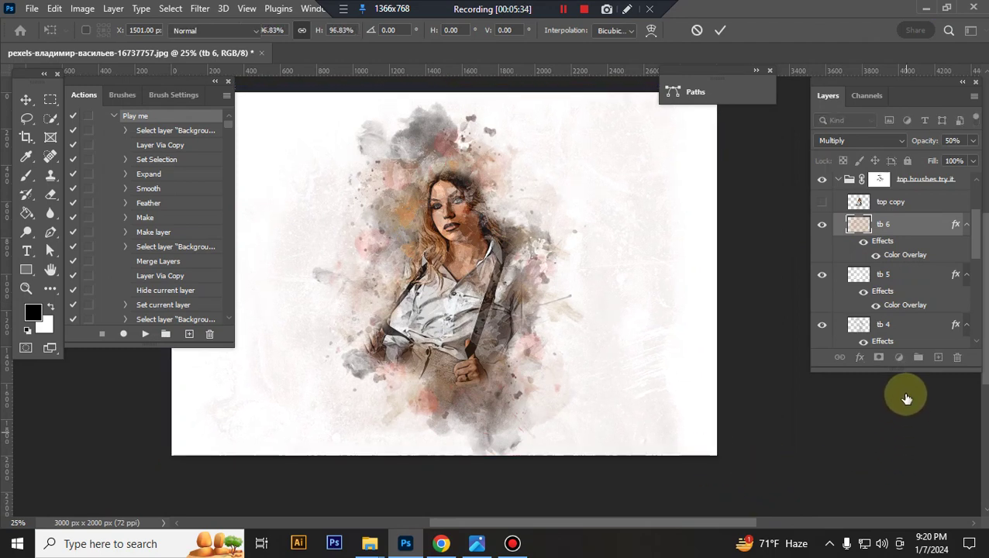
# Resize tb 5 to about 101% and raise its opacity to about 73%
pyautogui.click(912, 290)
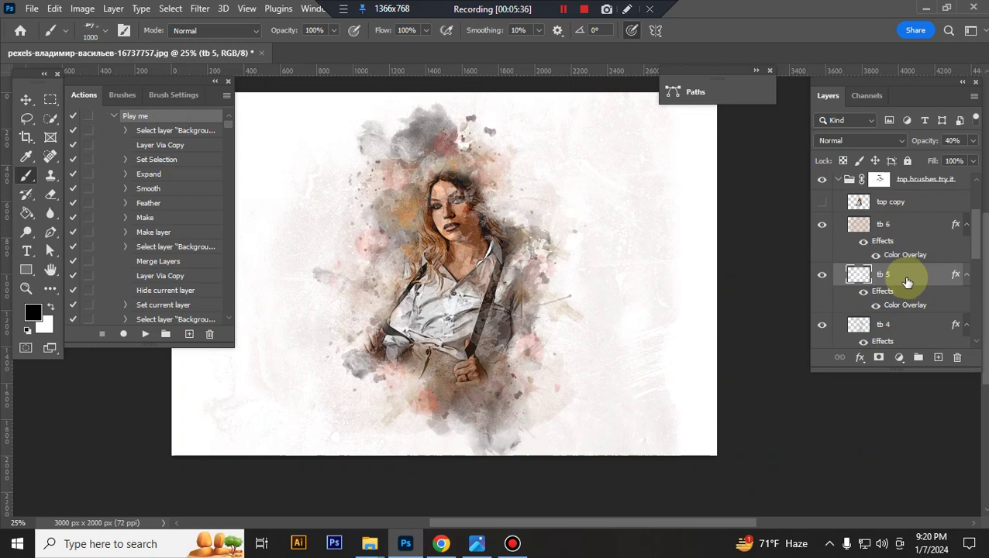
pyautogui.hotkey('ctrl', 't')
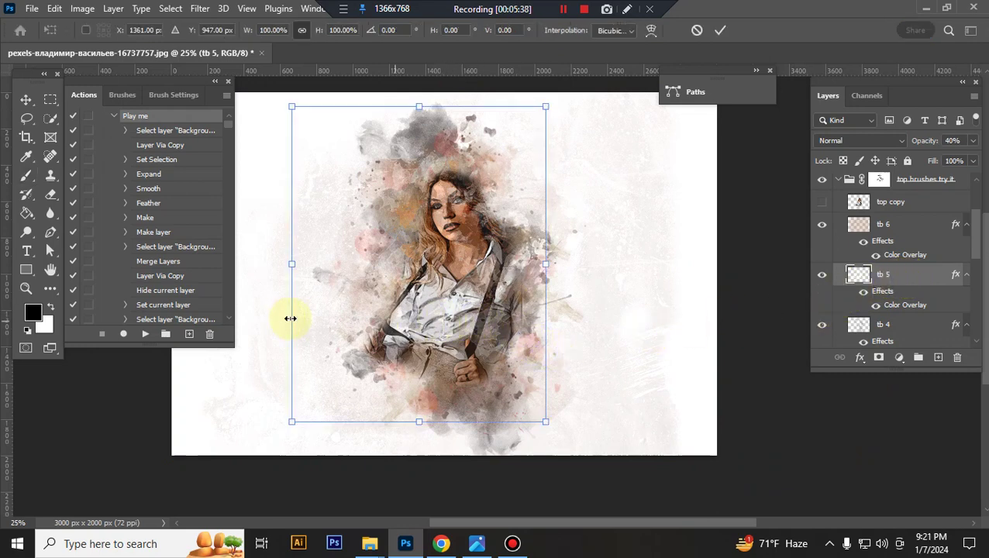
pyautogui.moveTo(289, 124); pyautogui.dragTo(304, 115)
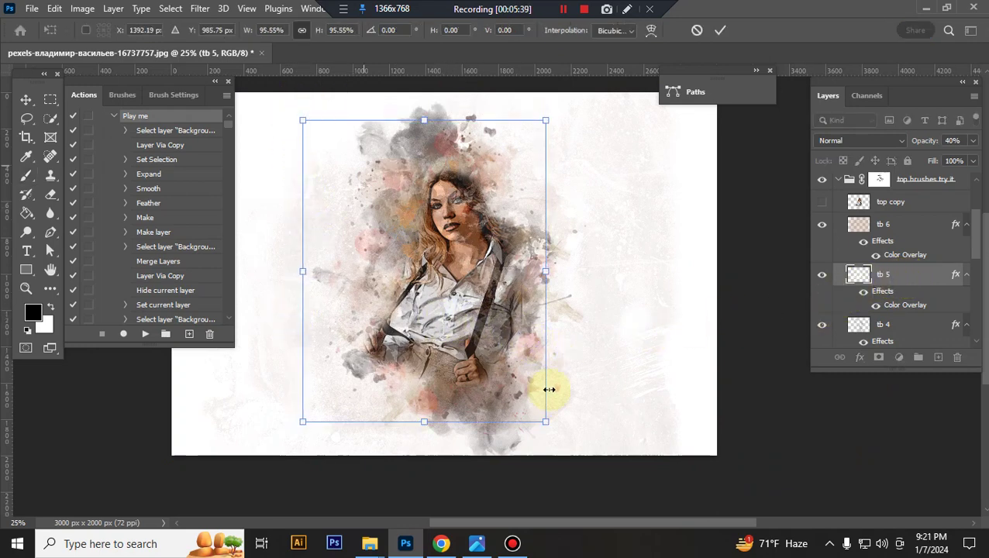
pyautogui.moveTo(542, 419); pyautogui.dragTo(561, 439)
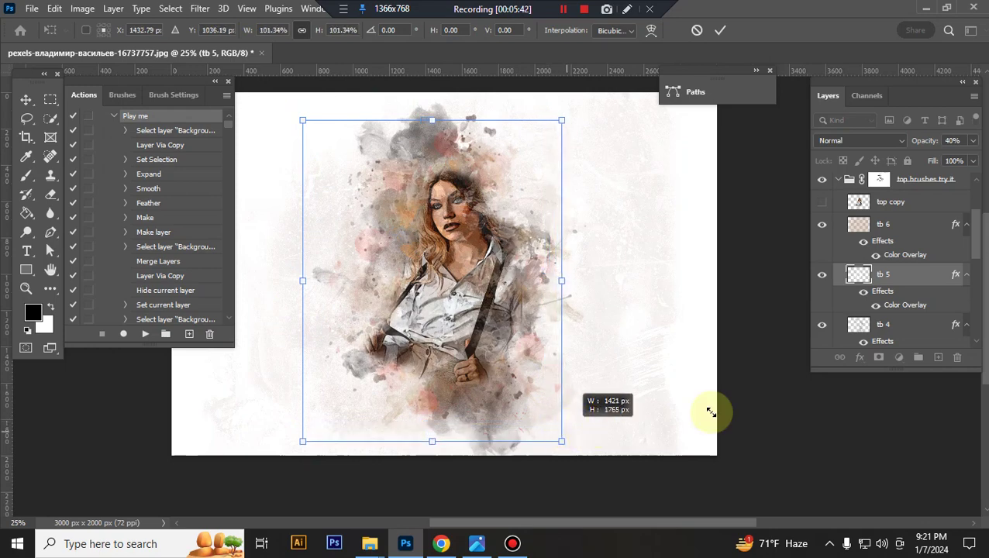
pyautogui.press('Return')
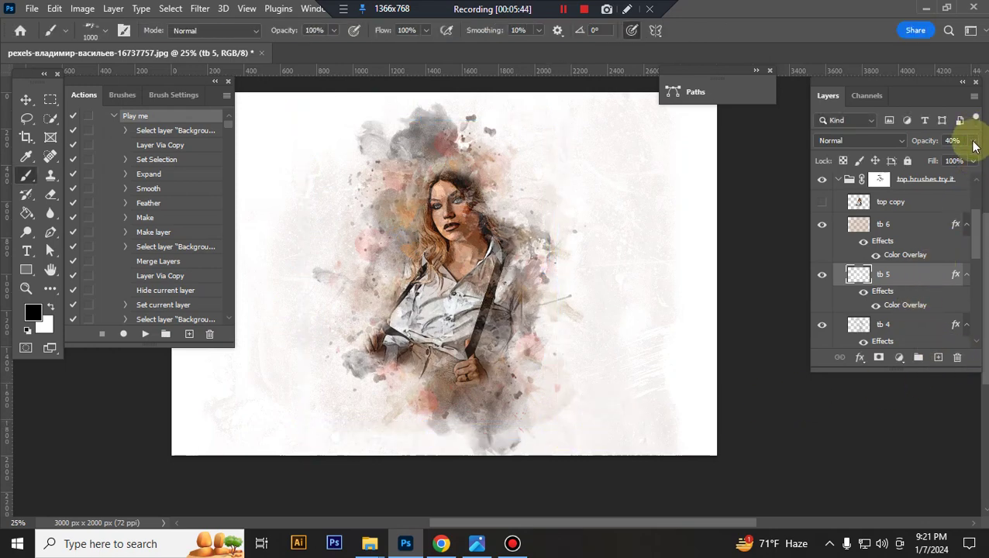
pyautogui.click(973, 140)
pyautogui.moveTo(931, 156); pyautogui.dragTo(944, 154)
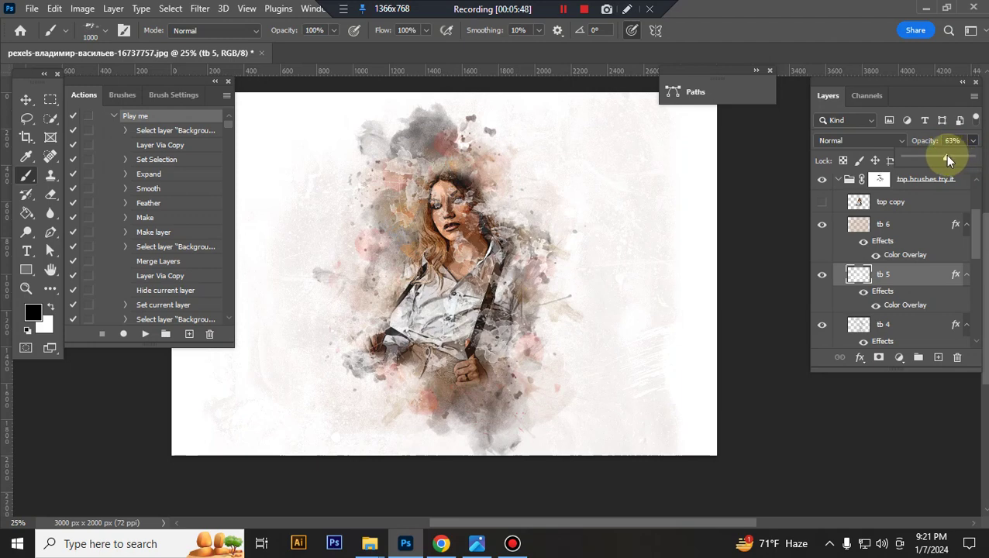
# Shrink tb 4 to about 96% and raise its opacity to 59%
pyautogui.scroll(-2, 911, 279)
pyautogui.click(911, 266)
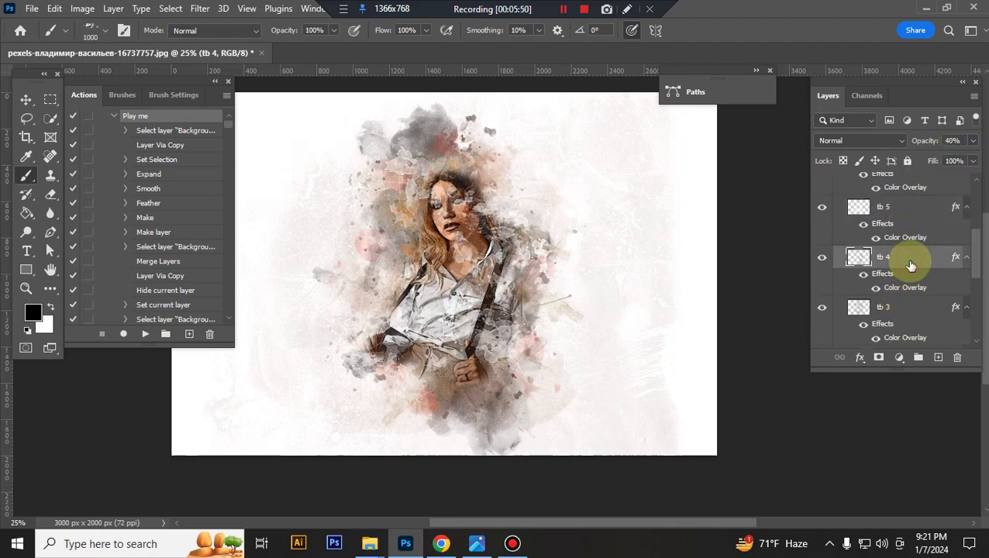
pyautogui.hotkey('ctrl', 't')
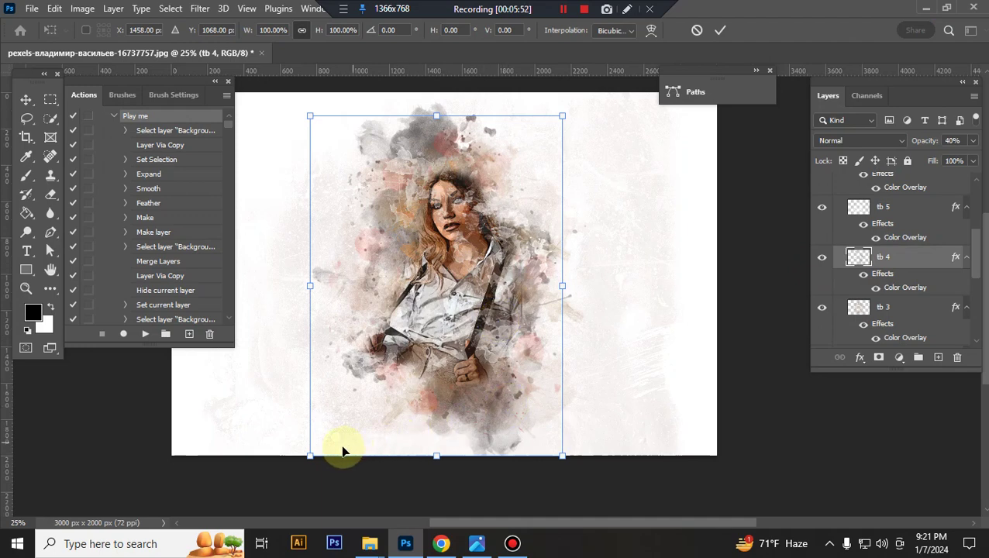
pyautogui.moveTo(311, 457); pyautogui.dragTo(319, 445)
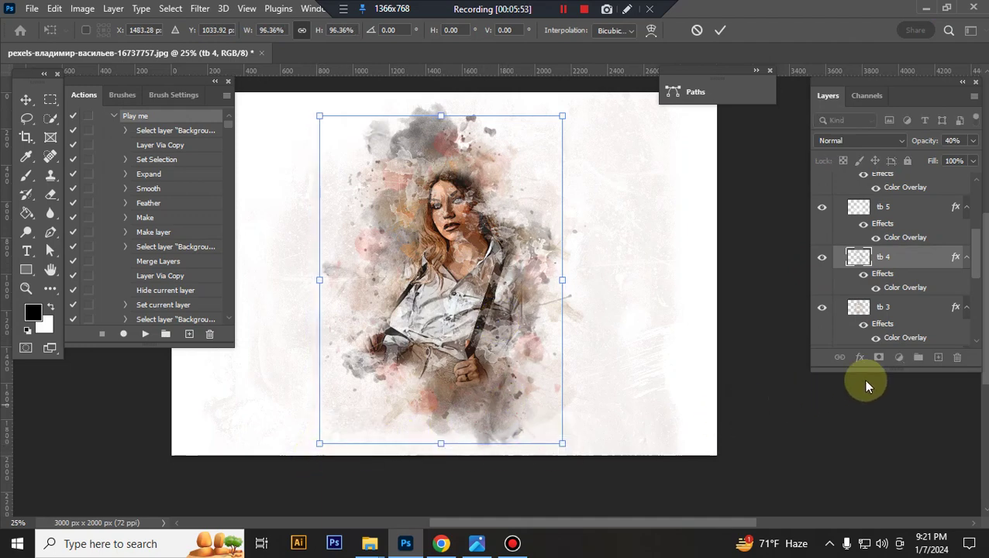
pyautogui.press('Return')
pyautogui.press('b')
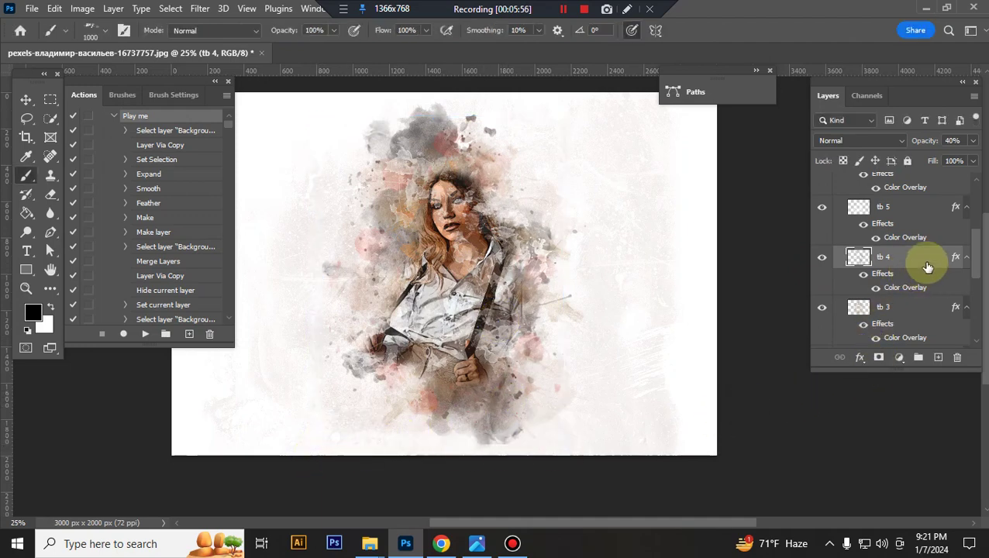
pyautogui.click(973, 141)
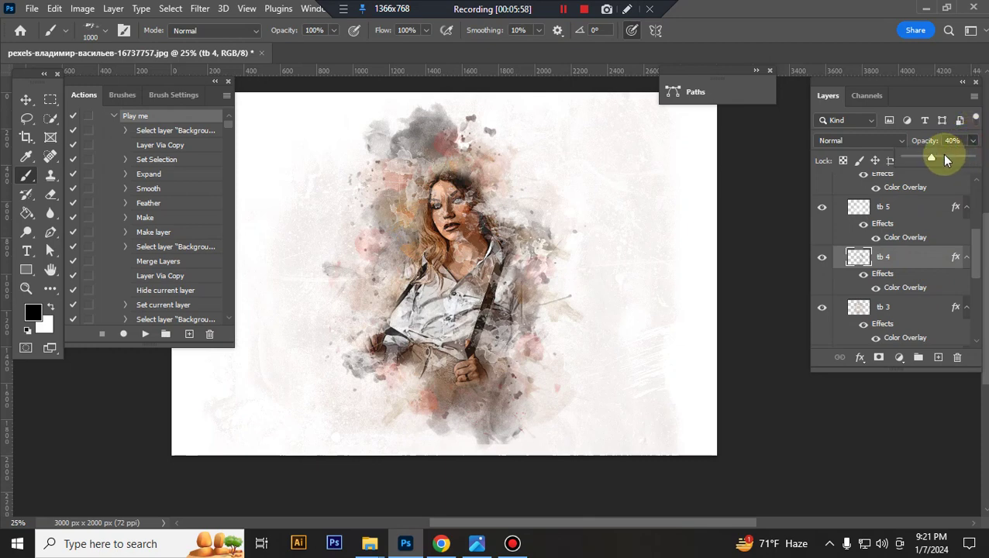
# Shrink the tb 3 splash layer to about 92% of its size
pyautogui.scroll(-1, 905, 280)
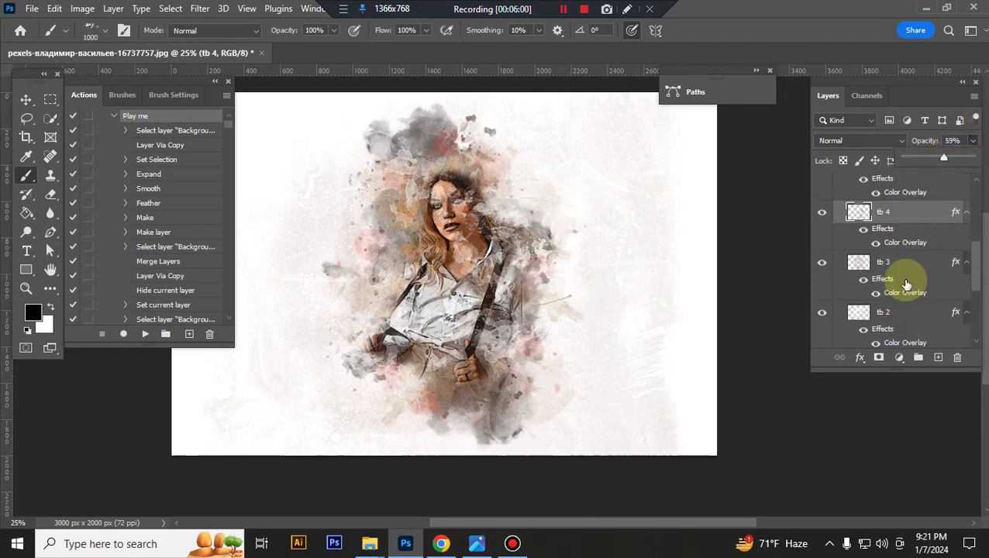
pyautogui.click(912, 267)
pyautogui.hotkey('ctrl', 't')
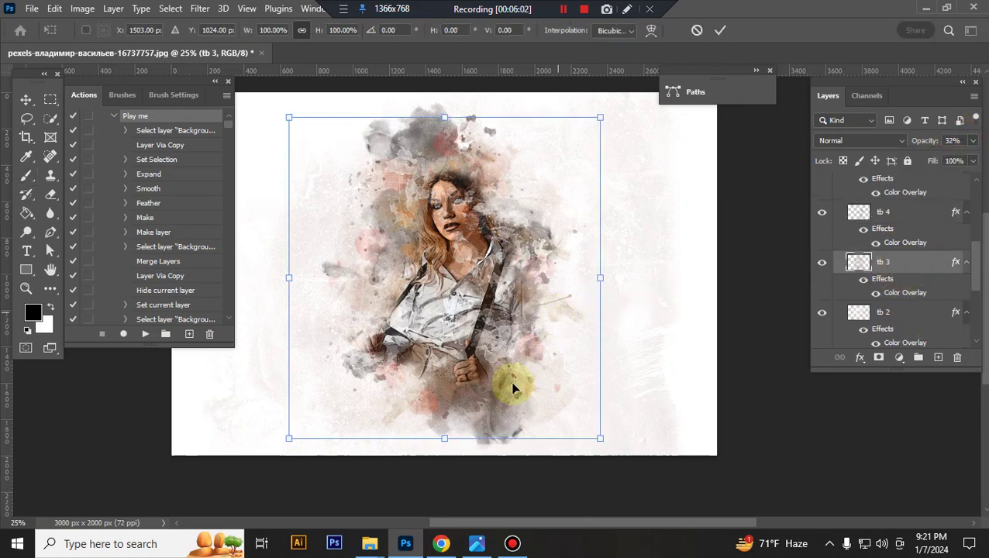
pyautogui.moveTo(287, 436); pyautogui.dragTo(300, 425)
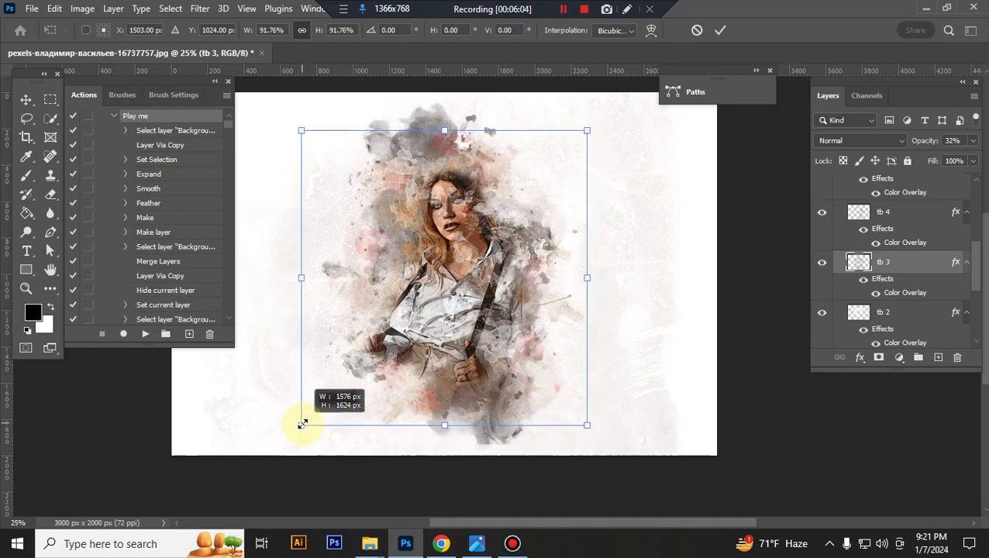
pyautogui.press('Return')
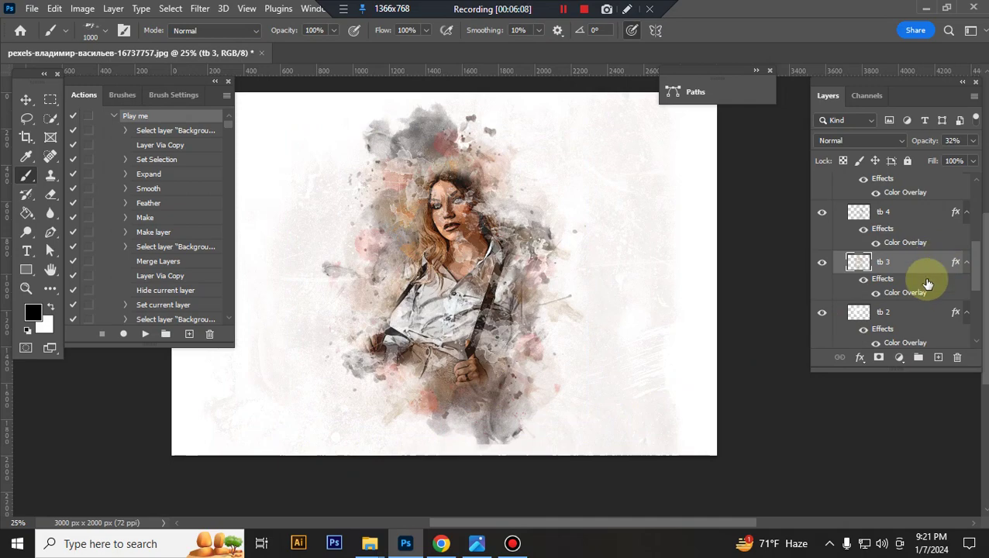
# Change tb 3's Color Overlay colour from brown to purple 5d12bb
pyautogui.doubleClick(921, 281)
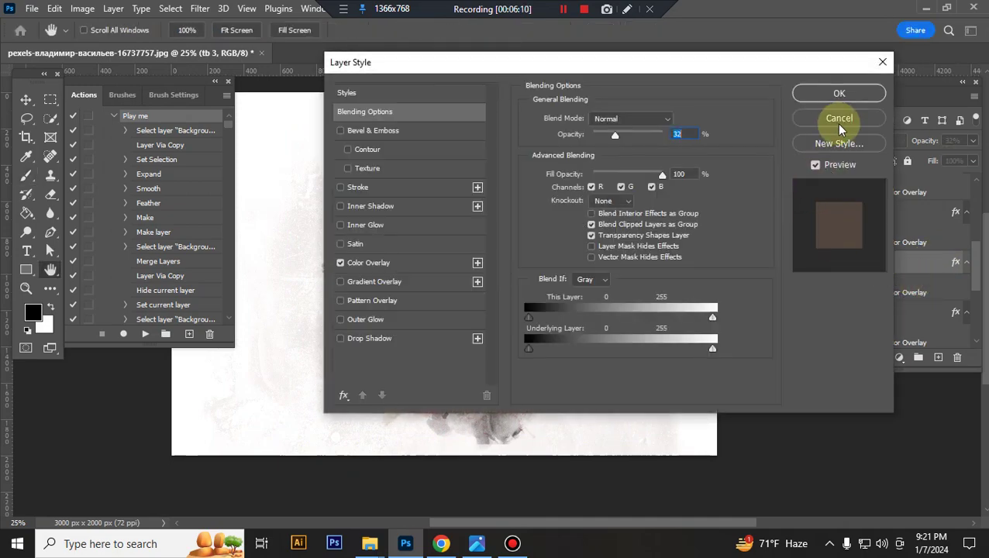
pyautogui.press('Return')
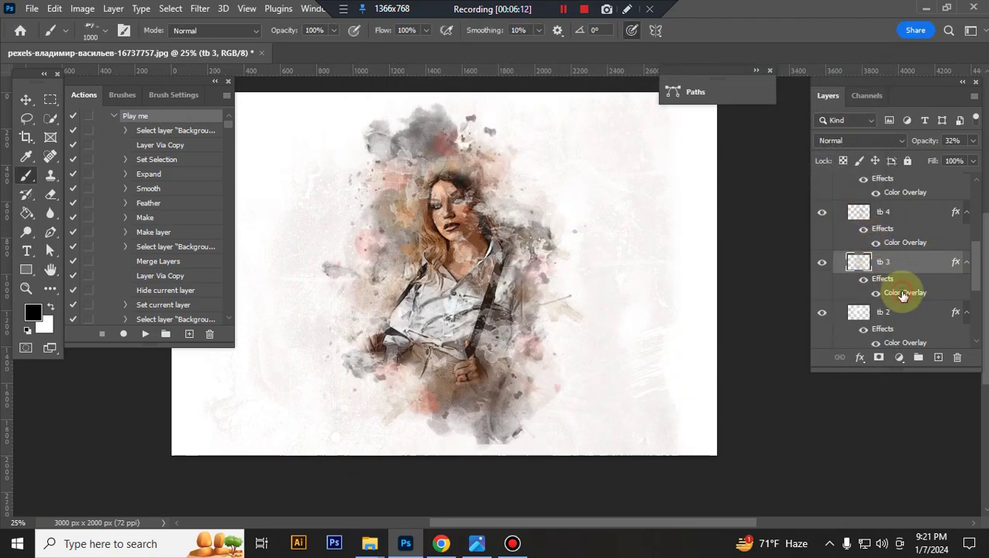
pyautogui.doubleClick(903, 296)
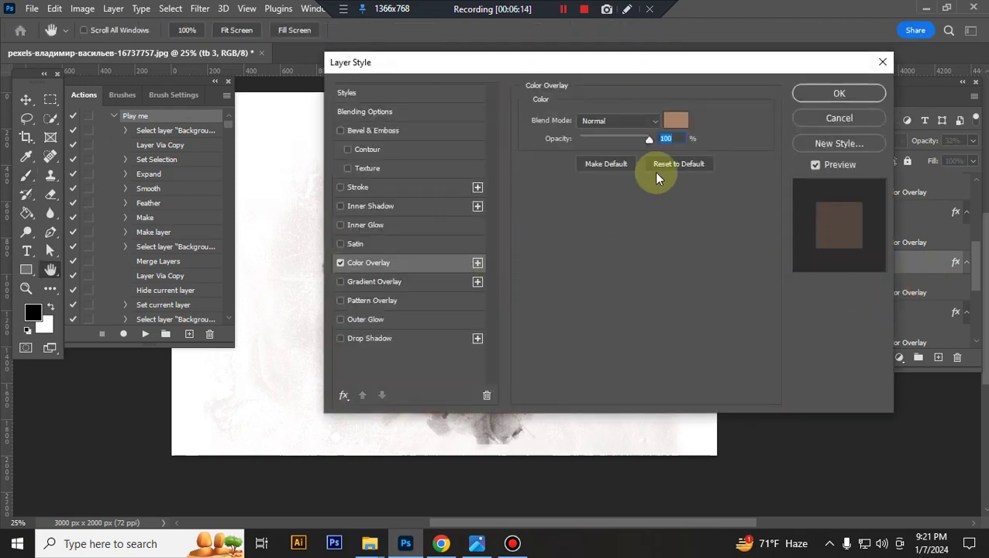
pyautogui.click(676, 120)
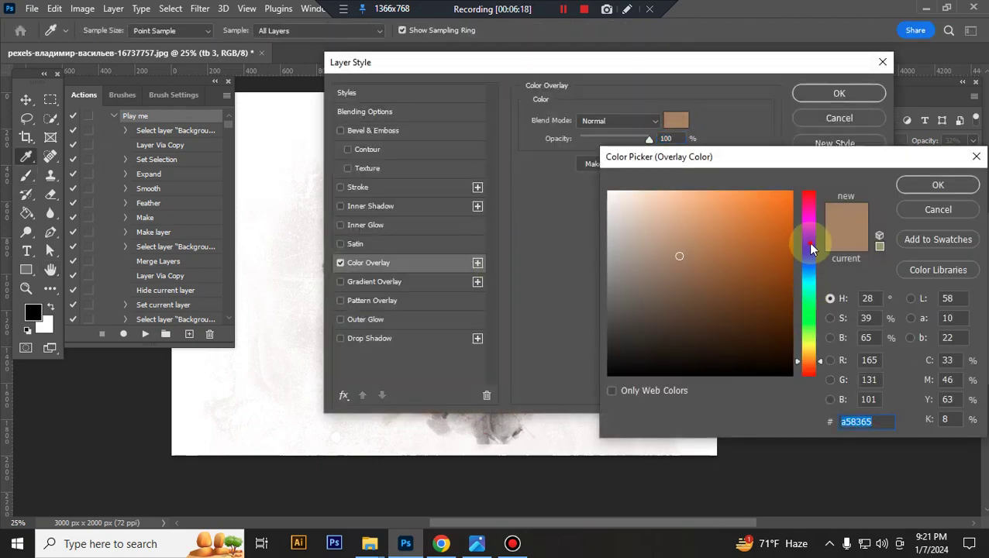
pyautogui.moveTo(811, 248); pyautogui.dragTo(810, 239)
pyautogui.click(775, 239)
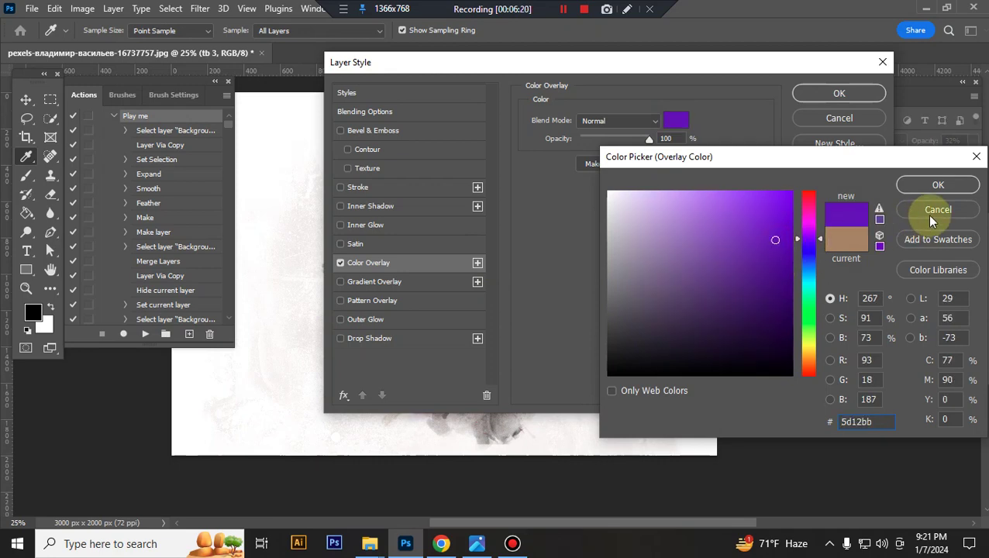
pyautogui.click(814, 93)
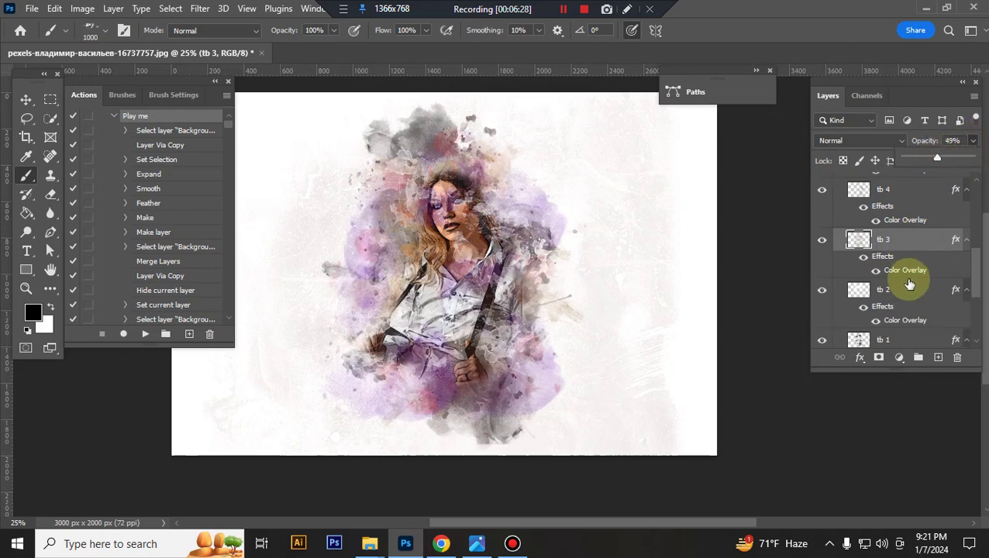
# Nudge tb 2 slightly right and down and enlarge it to about 104%
pyautogui.scroll(-1, 903, 287)
pyautogui.click(901, 293)
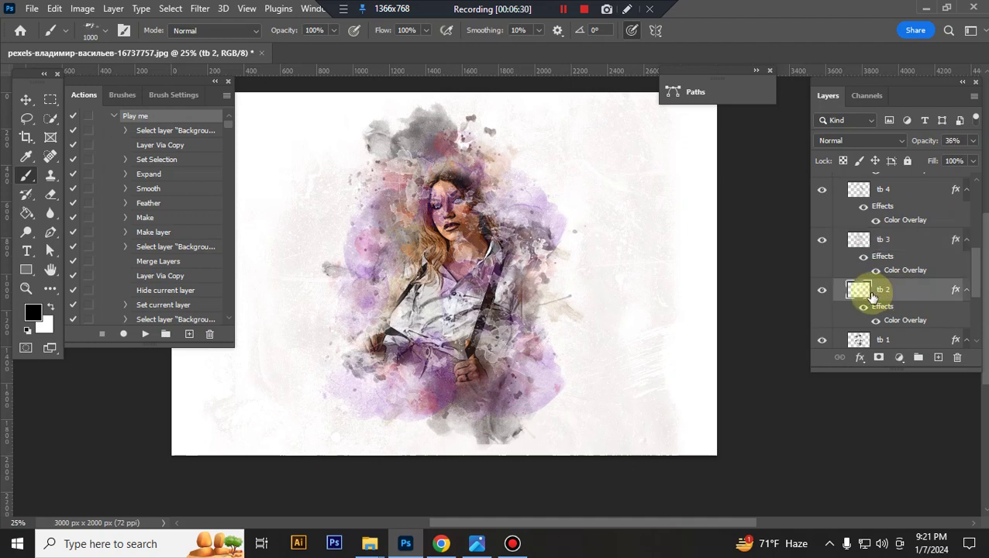
pyautogui.hotkey('ctrl', 't')
pyautogui.moveTo(447, 299); pyautogui.dragTo(477, 307)
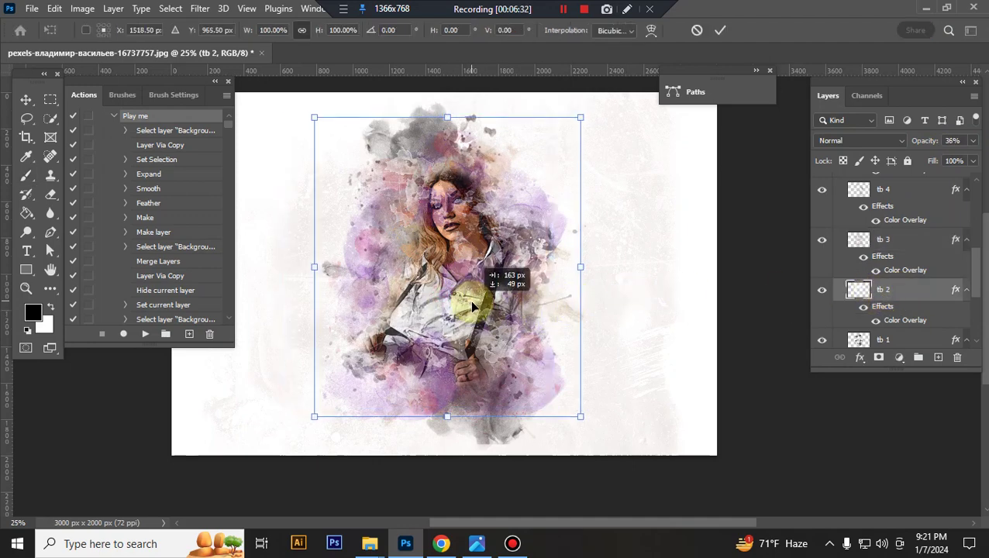
pyautogui.moveTo(313, 114); pyautogui.dragTo(309, 111)
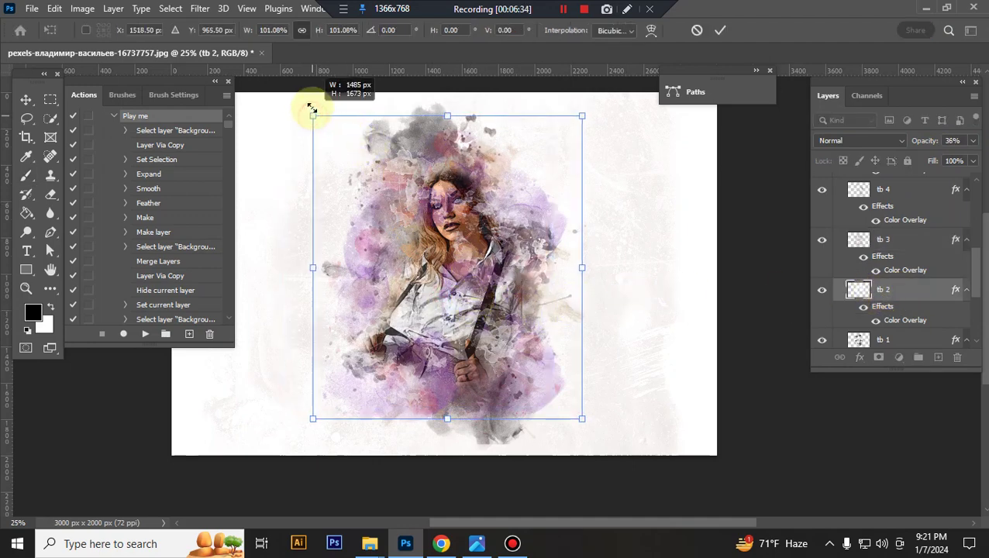
pyautogui.press('Return')
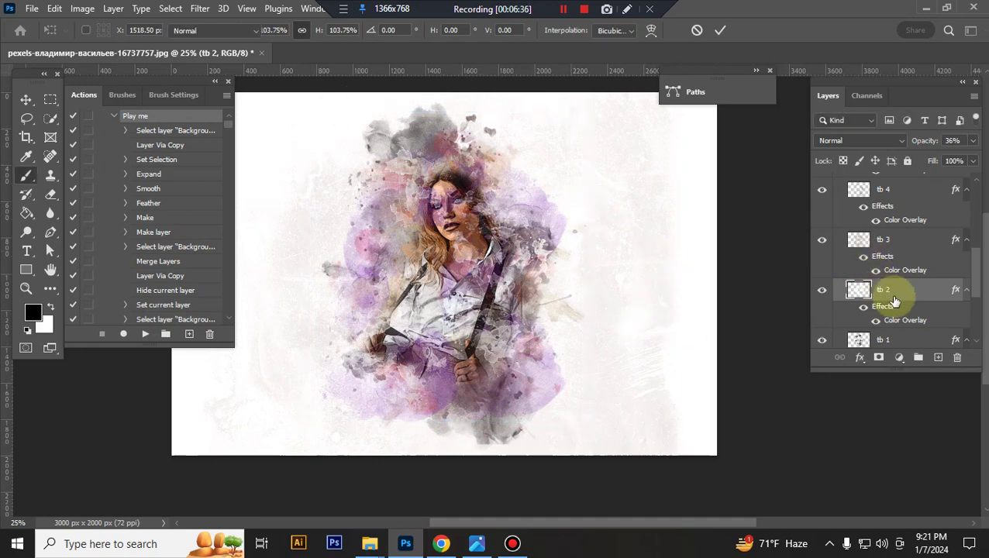
# Enlarge tb 1 toward the lower left to about 103%
pyautogui.scroll(-1, 906, 314)
pyautogui.click(901, 301)
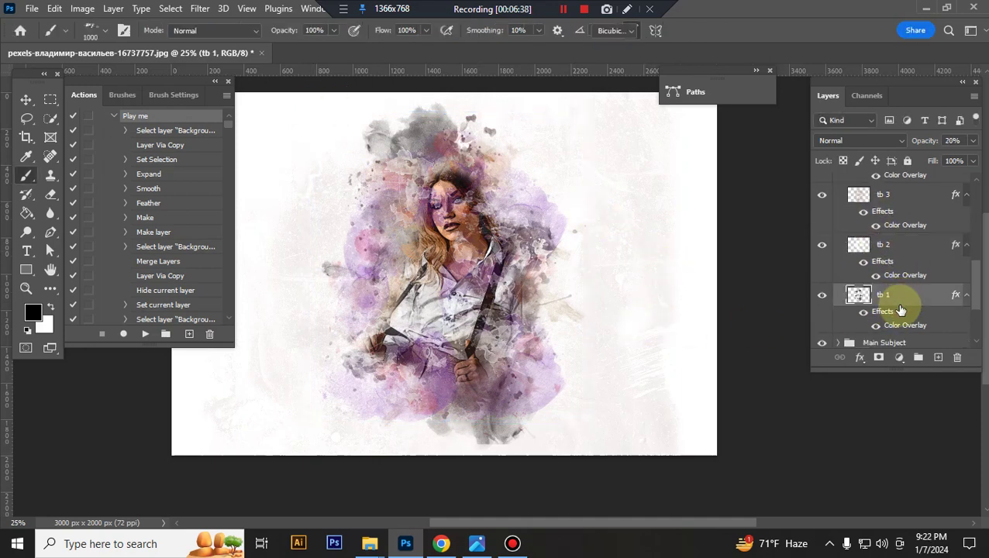
pyautogui.hotkey('ctrl', 't')
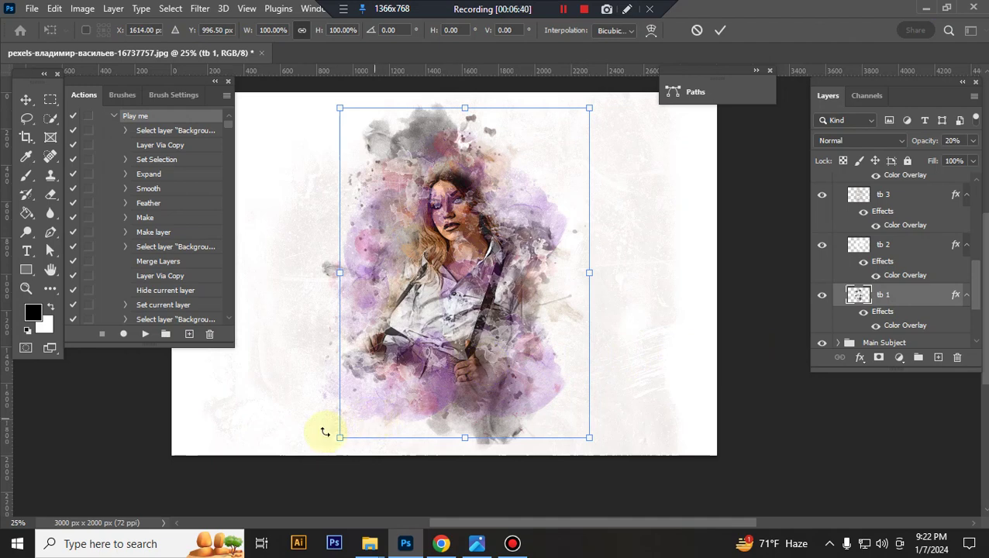
pyautogui.moveTo(338, 439); pyautogui.dragTo(332, 447)
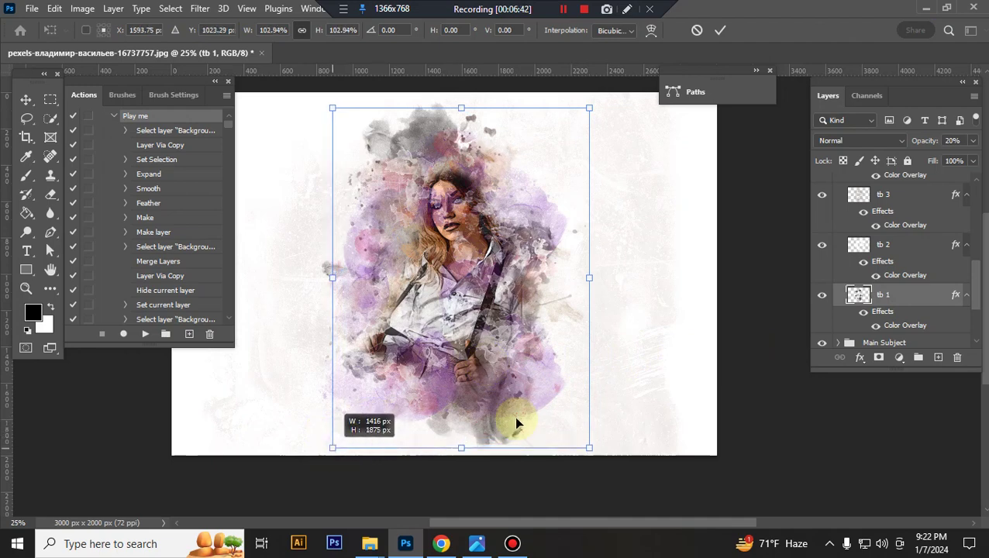
pyautogui.press('Return')
# Collapse the top brushes try it group and toggle Main Subject's visibility to compare
pyautogui.scroll(5, 869, 232)
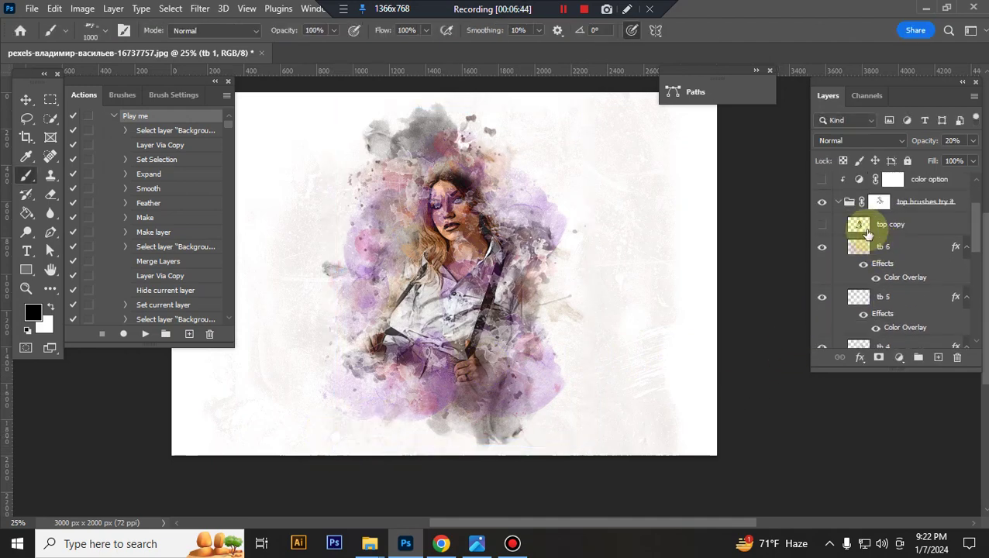
pyautogui.click(839, 204)
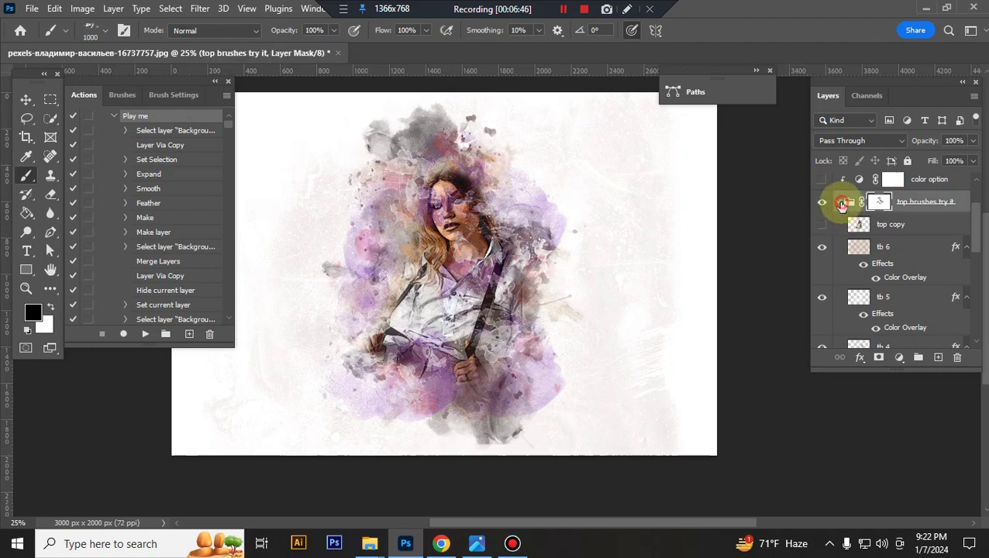
pyautogui.click(841, 204)
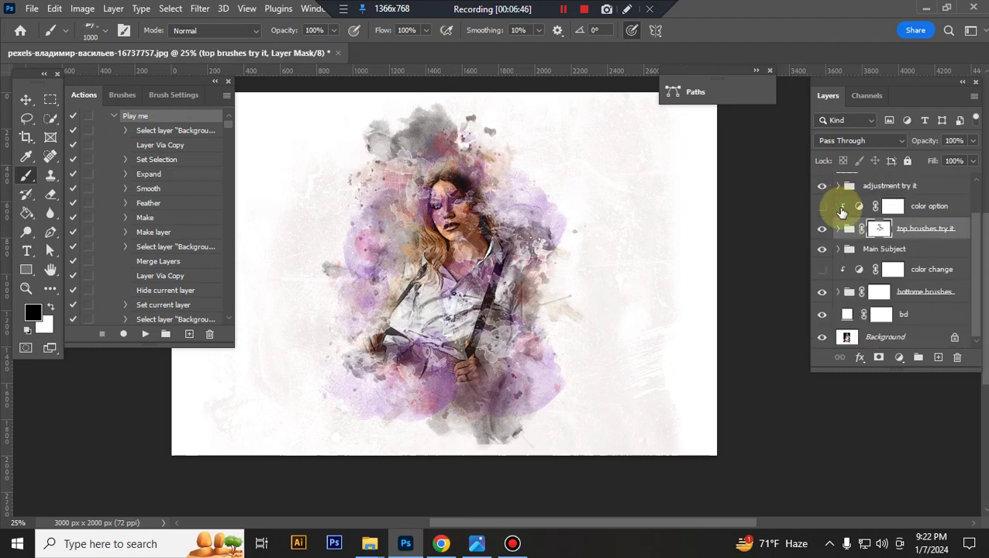
pyautogui.click(938, 248)
pyautogui.click(824, 251)
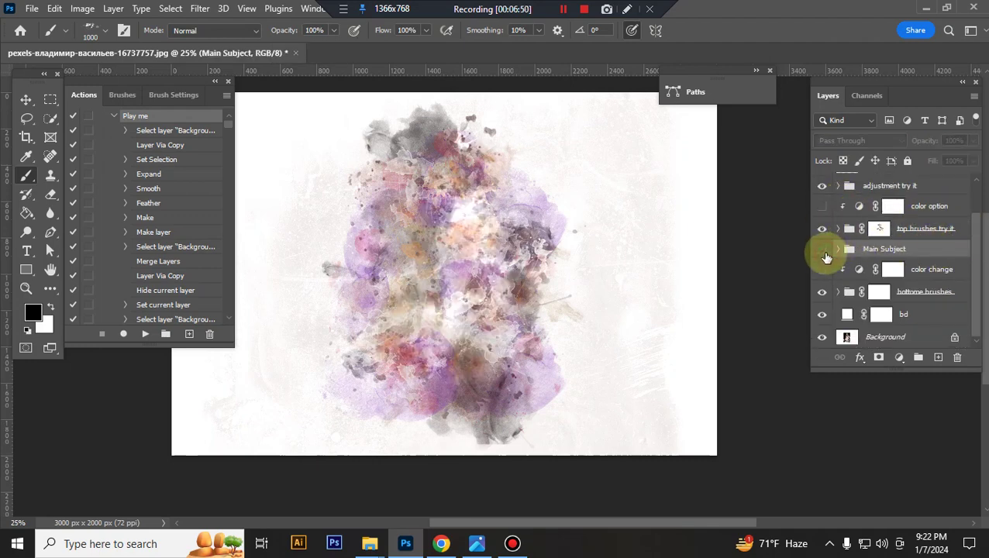
pyautogui.click(823, 251)
# Expand Main Subject and toggle the outline layer's visibility to compare
pyautogui.click(838, 250)
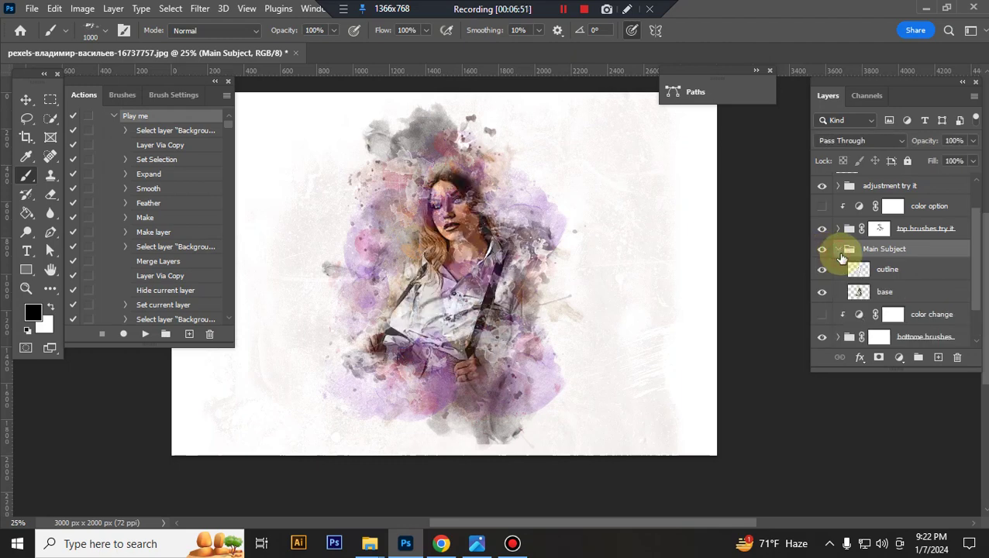
pyautogui.scroll(-1, 899, 256)
pyautogui.click(867, 256)
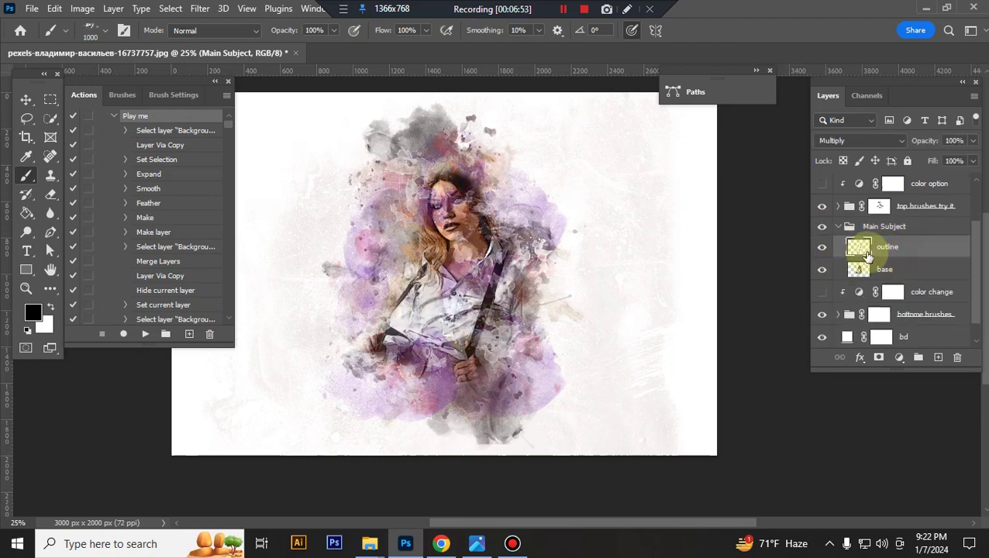
pyautogui.click(821, 248)
pyautogui.click(821, 248)
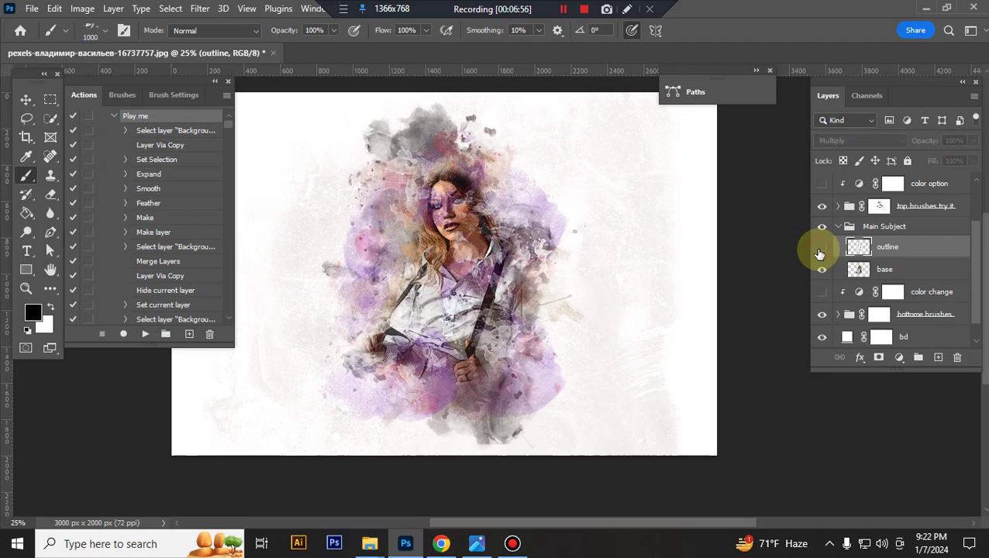
pyautogui.click(821, 248)
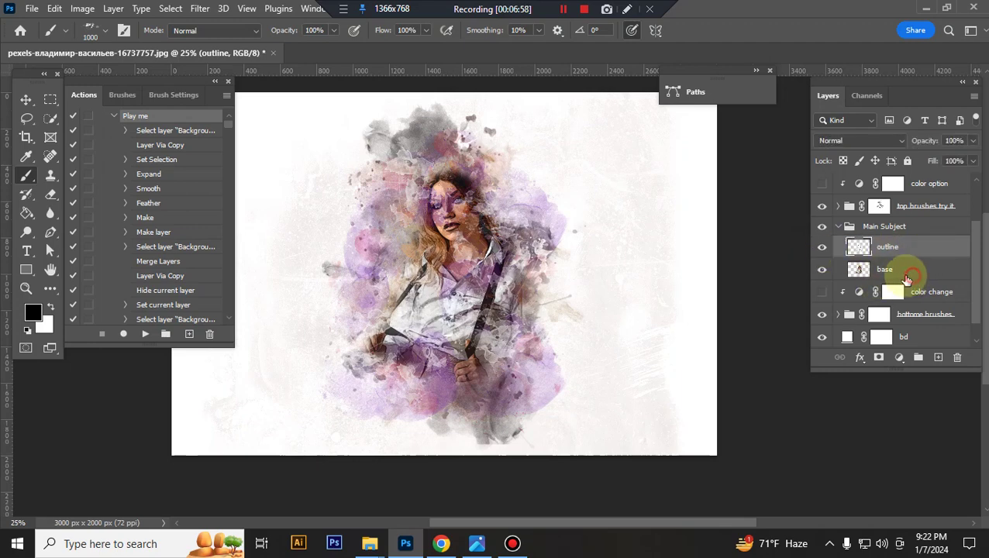
# Toggle the base layer's visibility, then collapse Main Subject and zoom in
pyautogui.click(909, 276)
pyautogui.click(822, 271)
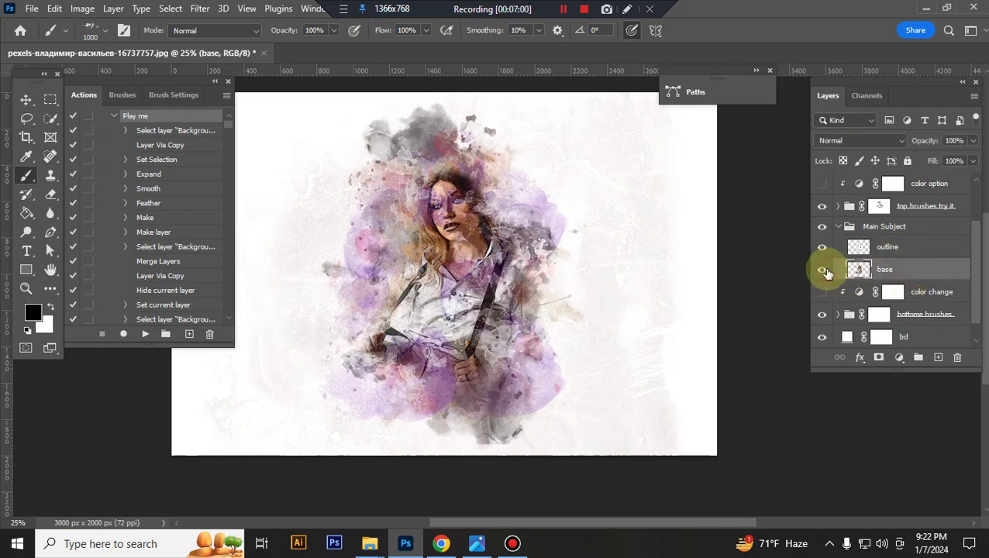
pyautogui.click(823, 271)
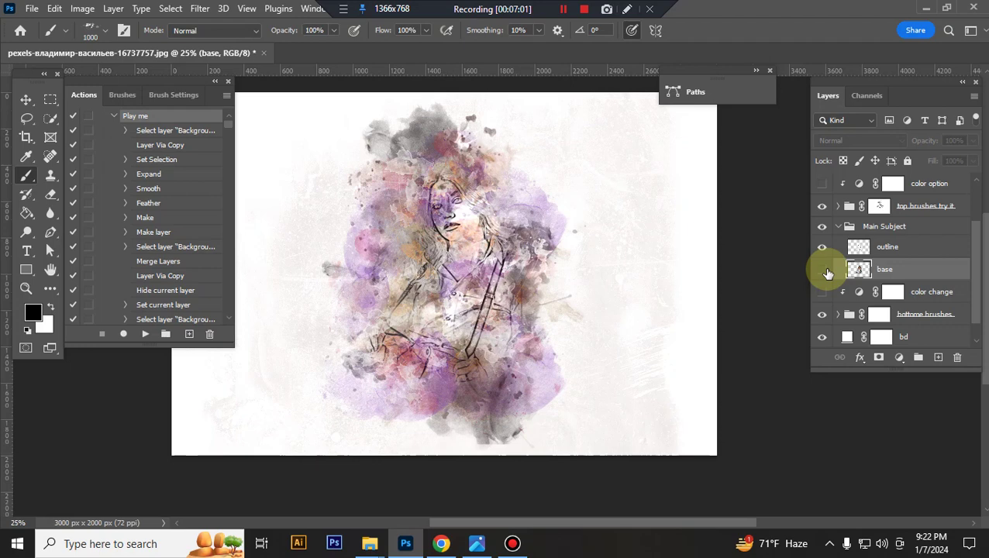
pyautogui.click(839, 225)
pyautogui.hotkey('ctrl', '+')
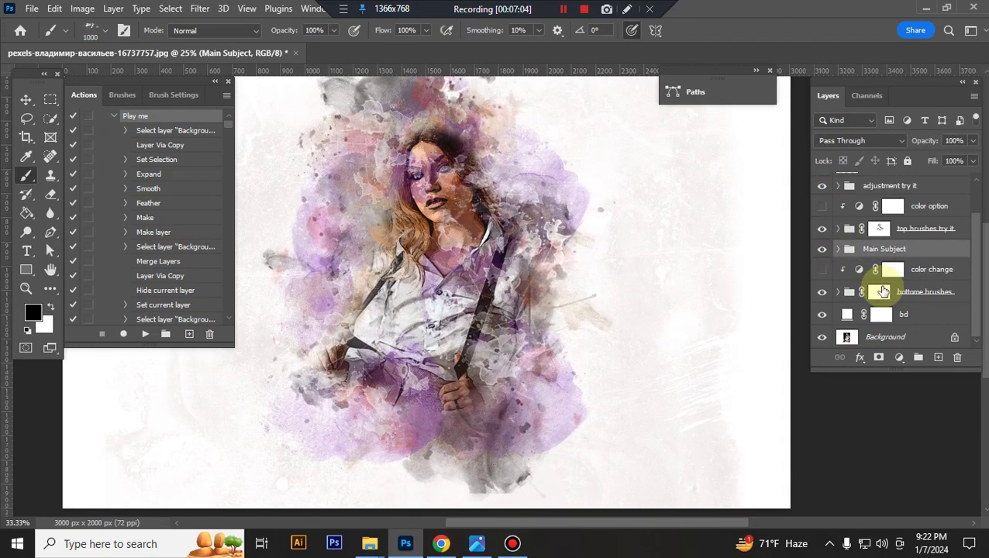
# Turn on the color change adjustment layer, briefly toggling bottome brushes to compare
pyautogui.click(879, 228)
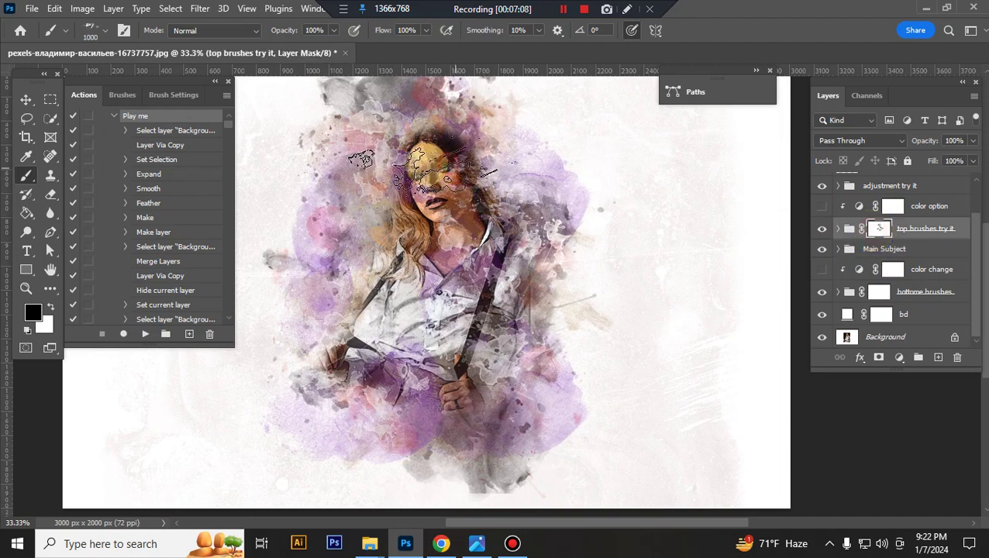
pyautogui.moveTo(867, 227); pyautogui.dragTo(921, 256)
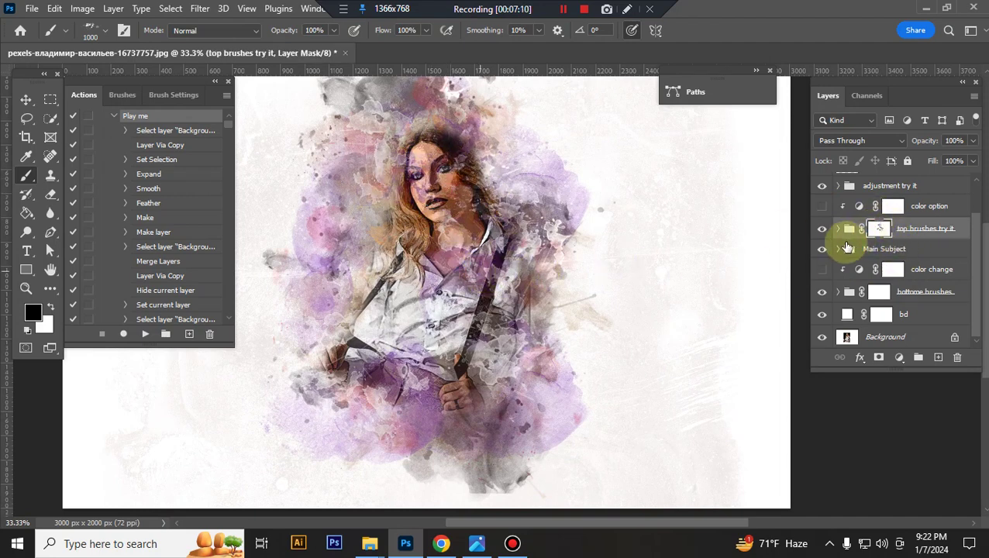
pyautogui.click(921, 253)
pyautogui.click(923, 275)
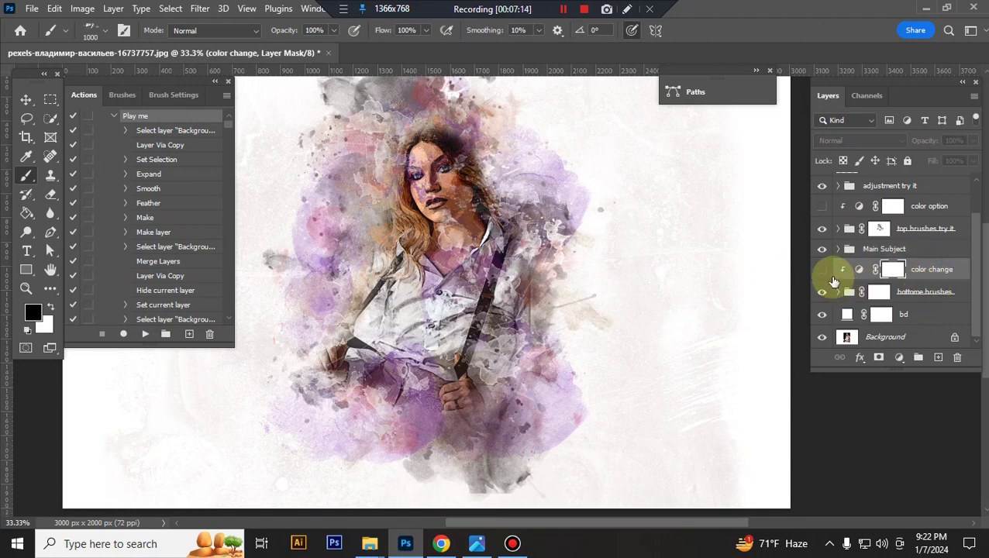
pyautogui.click(822, 269)
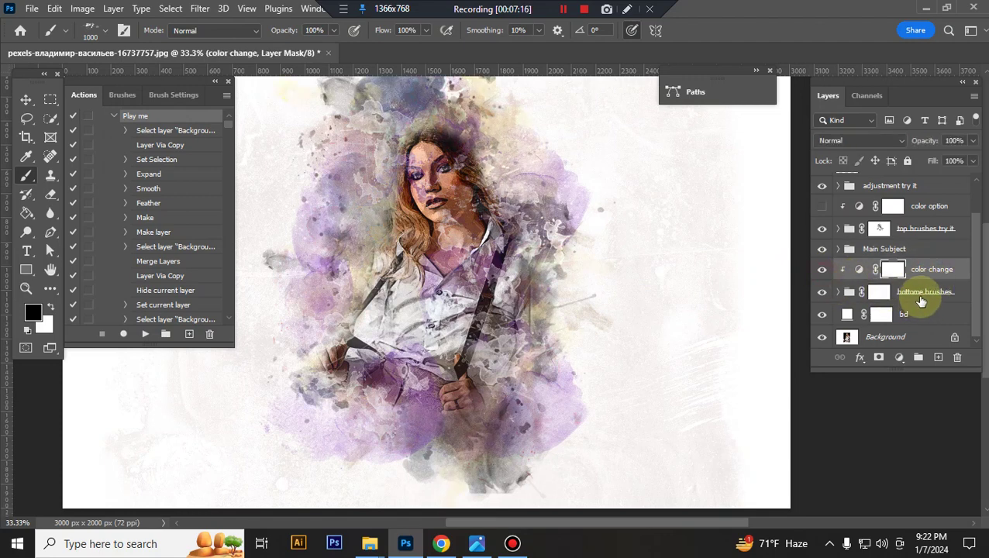
pyautogui.click(823, 293)
pyautogui.click(822, 292)
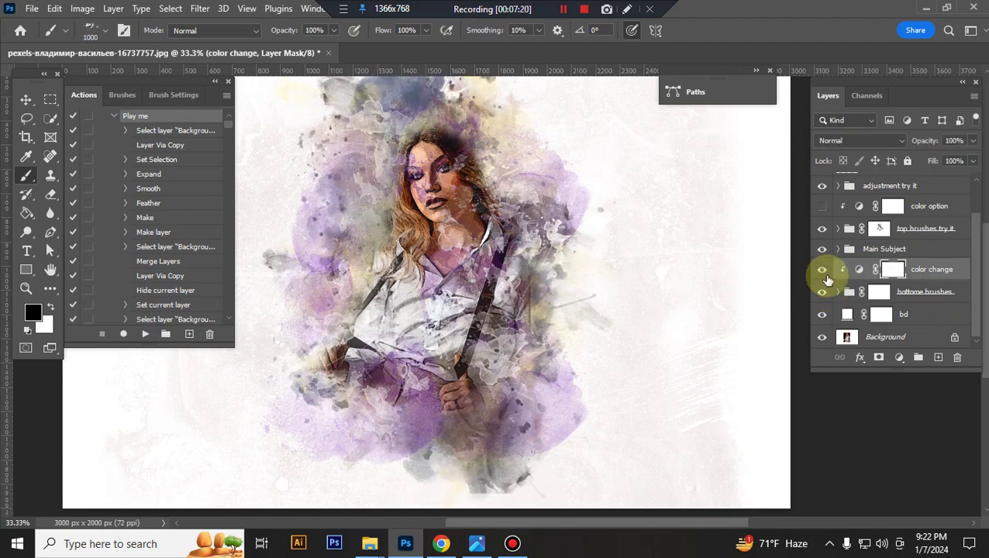
# Try gradient presets, settle on blue-to-yellow for color change, then hide that layer
pyautogui.click(856, 271)
pyautogui.doubleClick(856, 271)
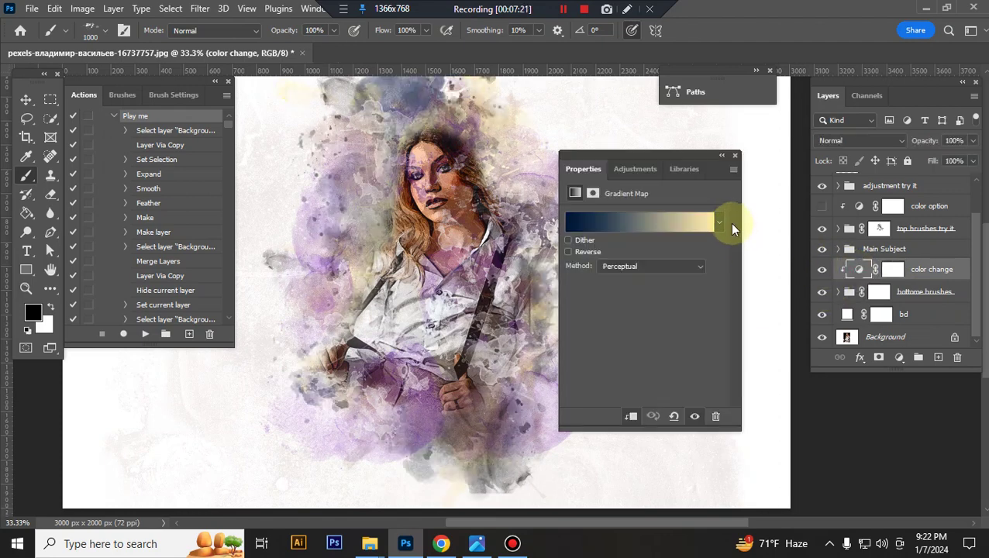
pyautogui.click(719, 224)
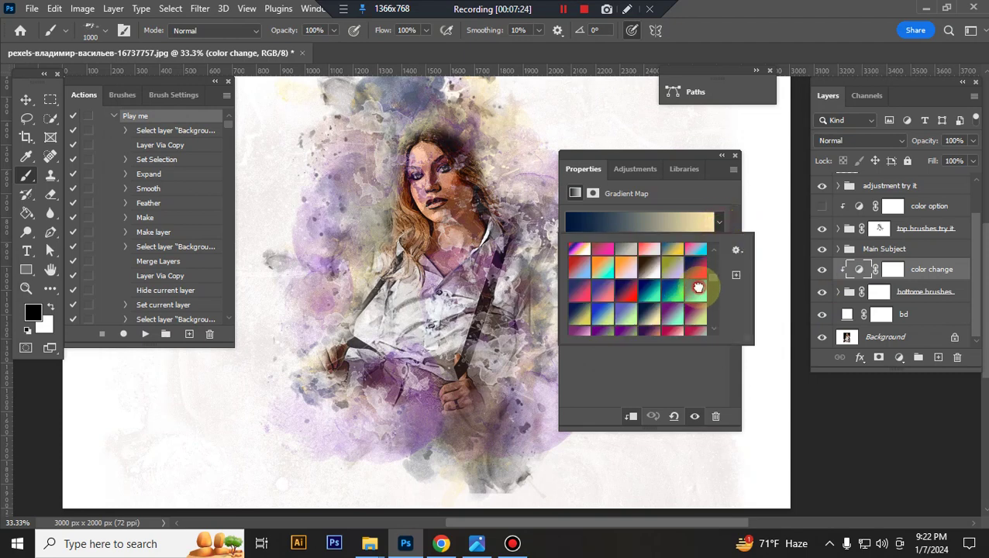
pyautogui.click(698, 289)
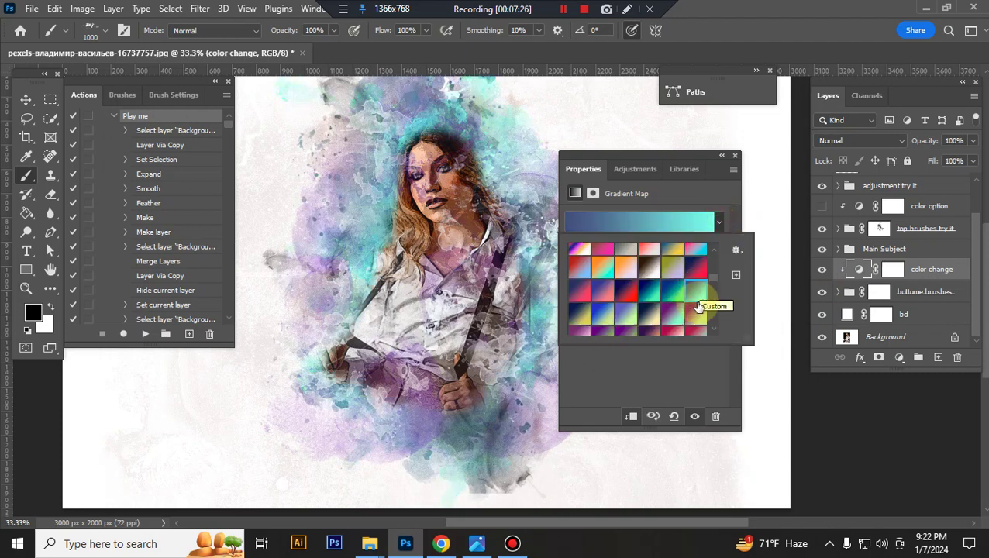
pyautogui.click(696, 311)
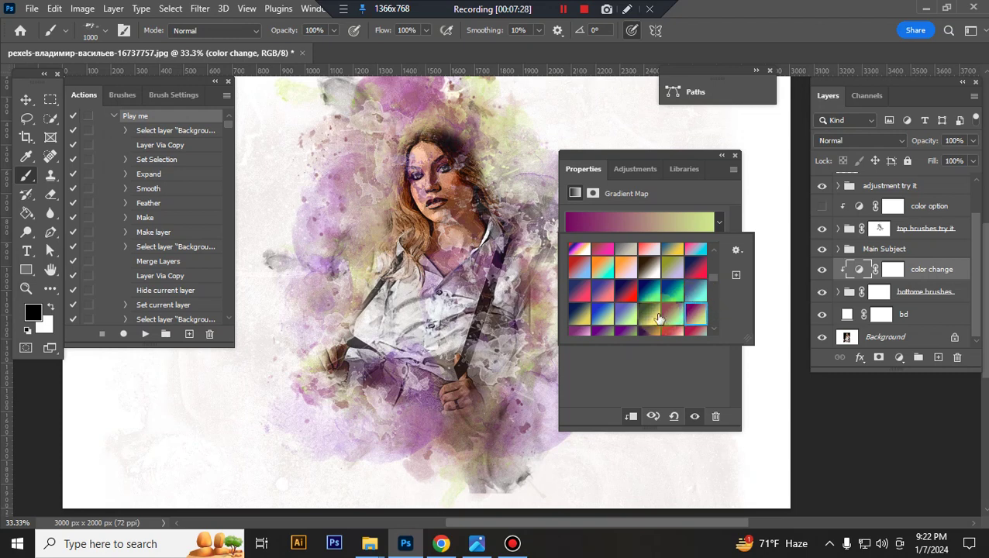
pyautogui.click(602, 313)
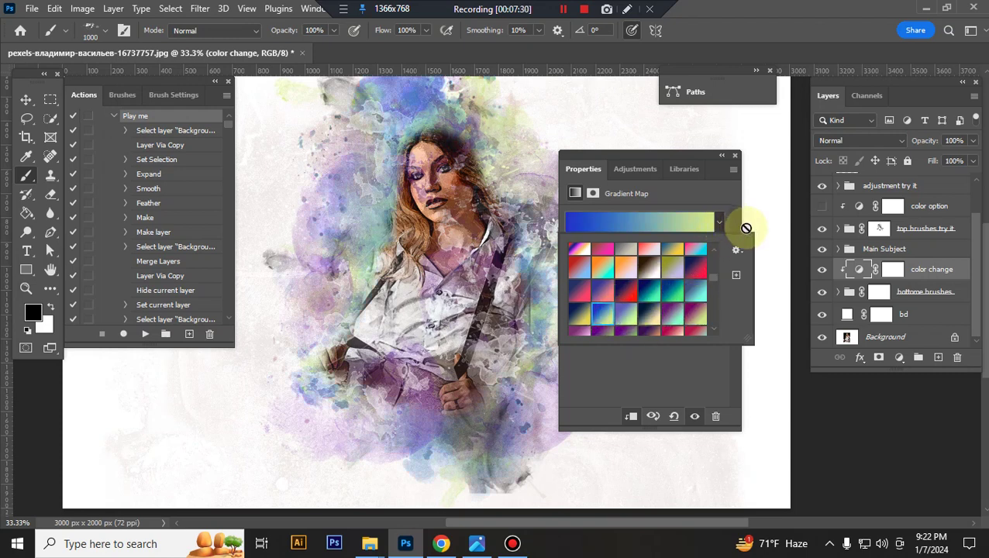
pyautogui.click(704, 365)
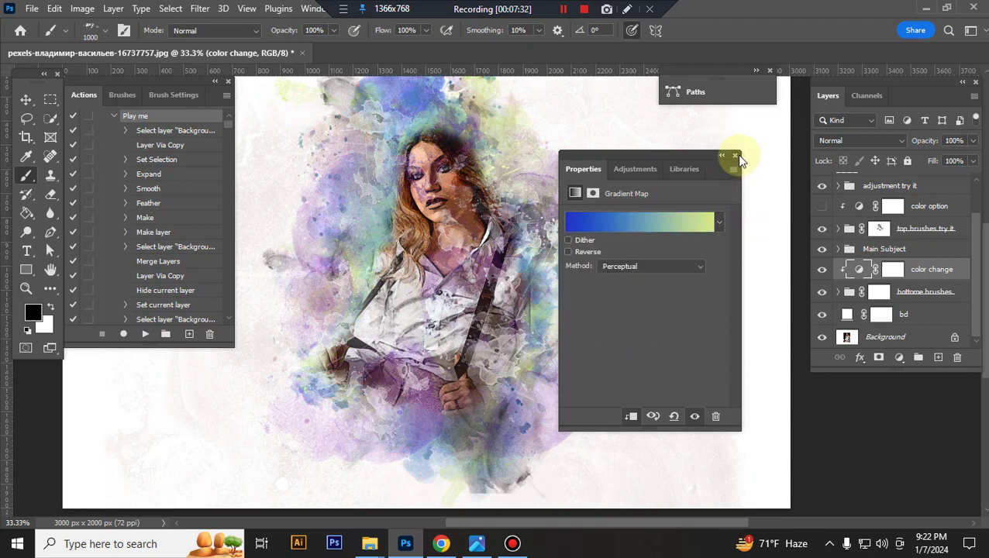
pyautogui.click(735, 155)
pyautogui.click(823, 270)
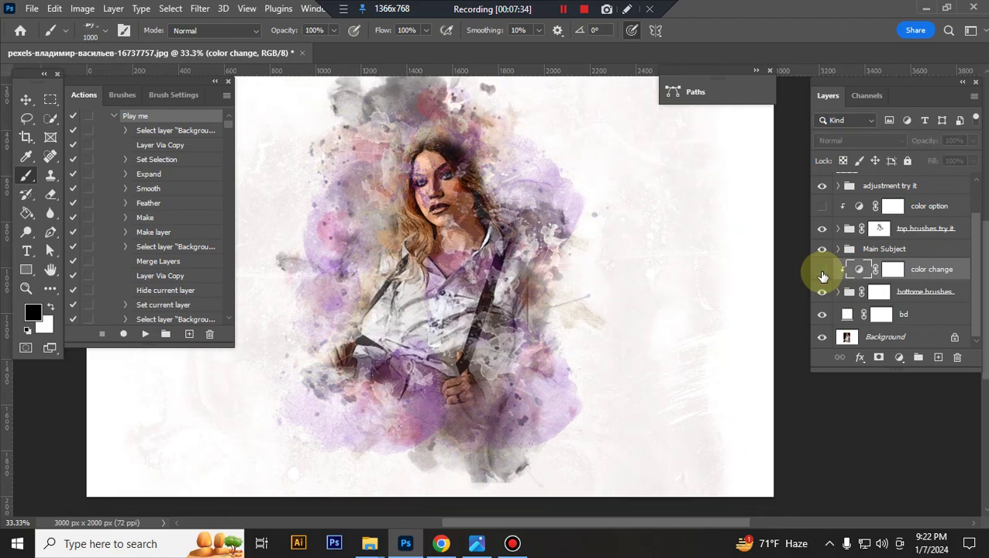
pyautogui.hotkey('ctrl', '-')
# Expand the bottome brushes group and shrink bb 9 to about 94%
pyautogui.click(848, 296)
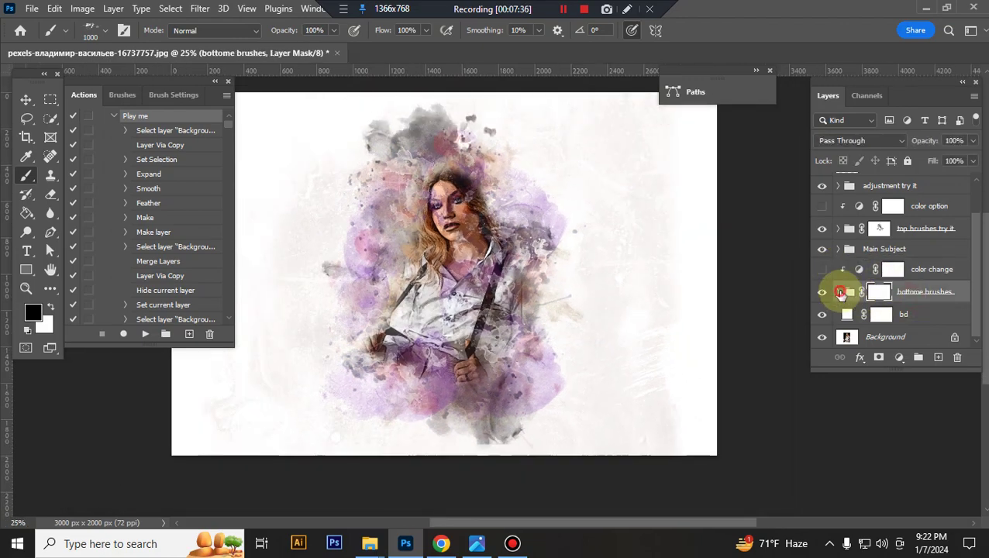
pyautogui.click(841, 293)
pyautogui.click(913, 273)
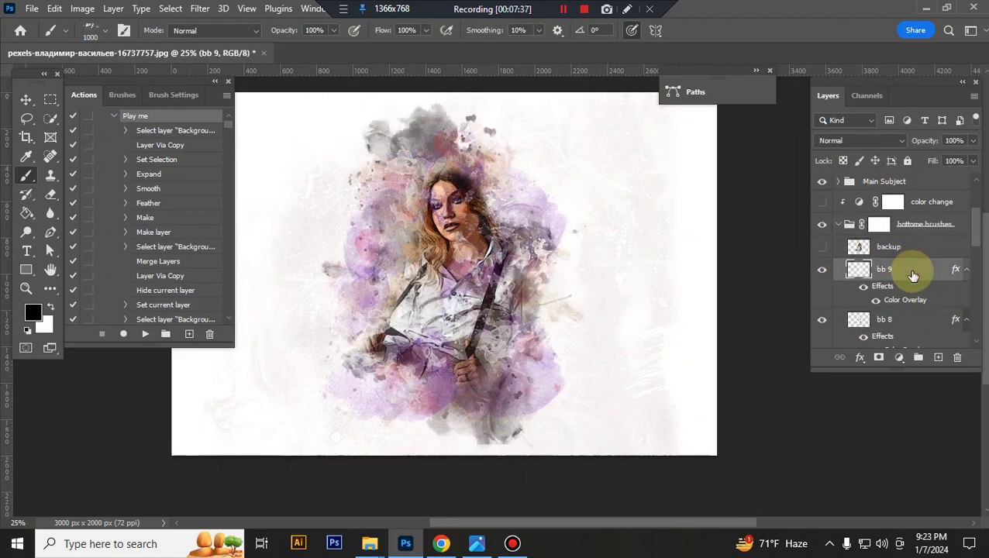
pyautogui.hotkey('ctrl', 't')
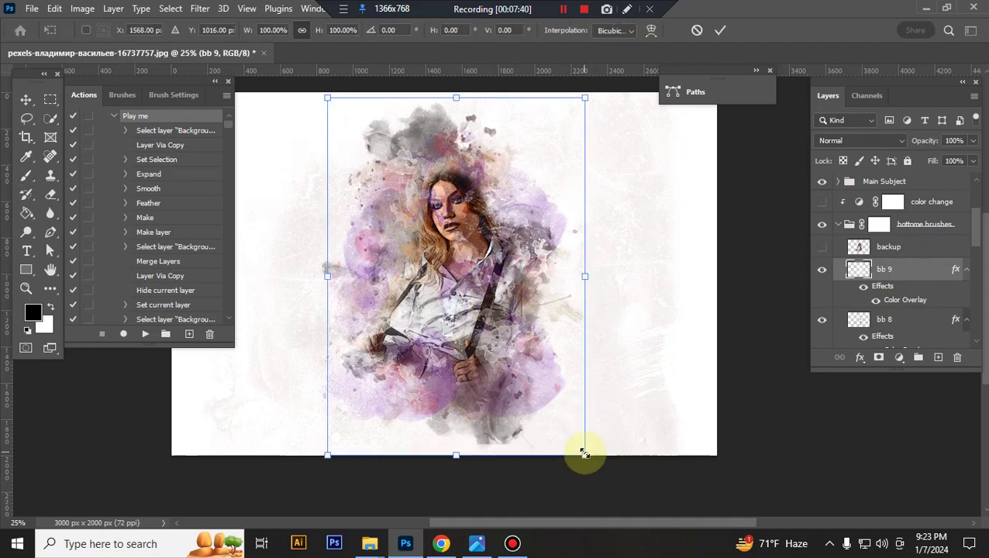
pyautogui.moveTo(585, 455); pyautogui.dragTo(578, 441)
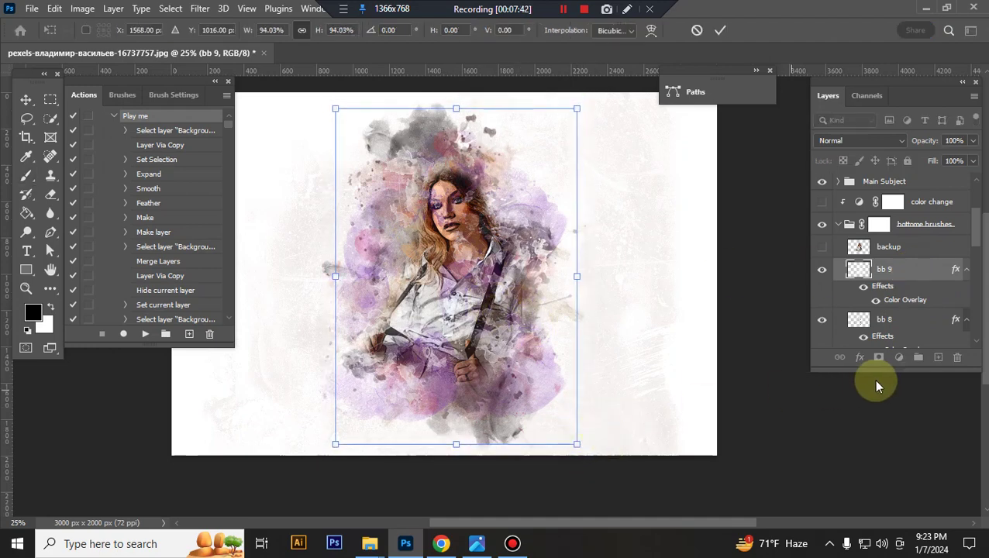
pyautogui.press('Return')
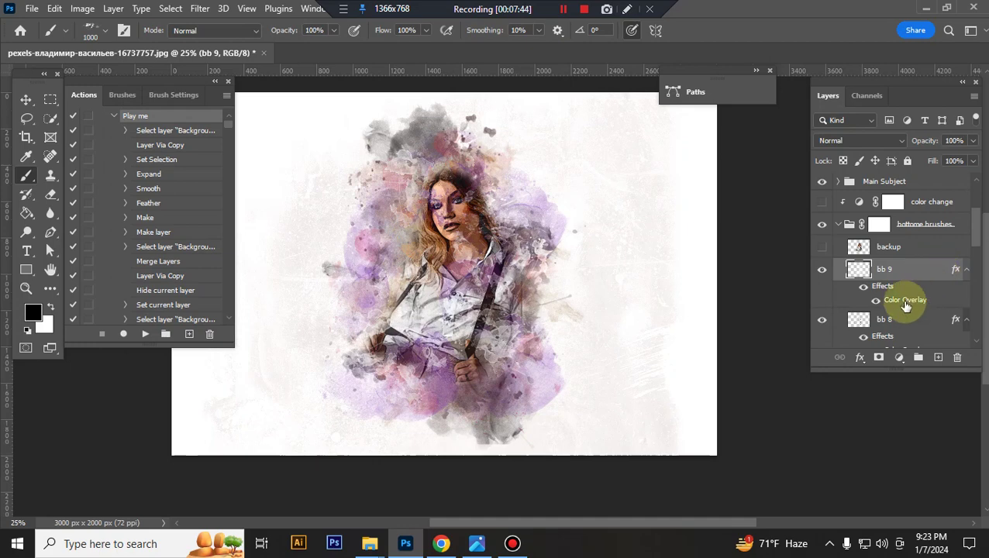
# Enlarge bb 8 to about 114% and raise its opacity from 21%
pyautogui.click(910, 320)
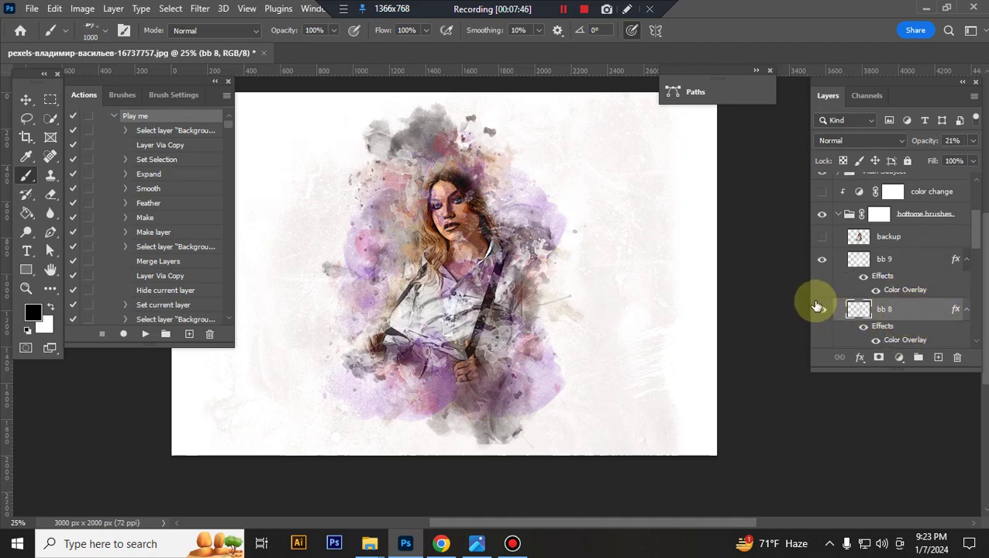
pyautogui.hotkey('ctrl', 't')
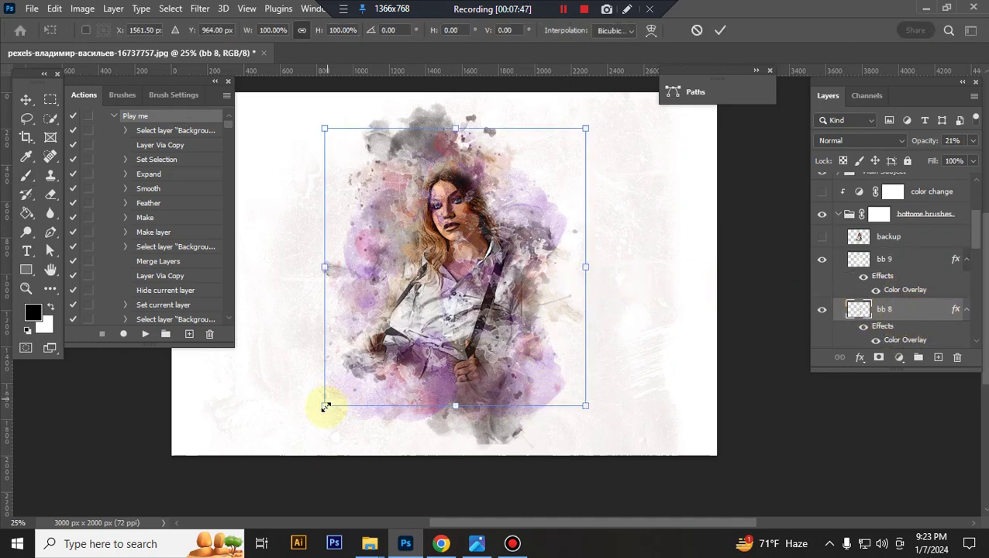
pyautogui.moveTo(325, 406); pyautogui.dragTo(310, 425)
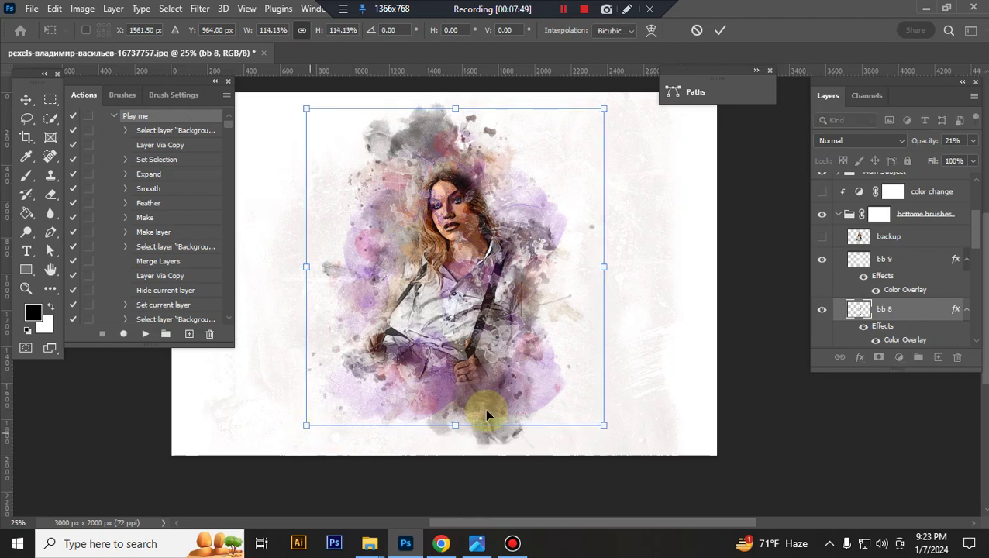
pyautogui.press('Return')
pyautogui.click(975, 141)
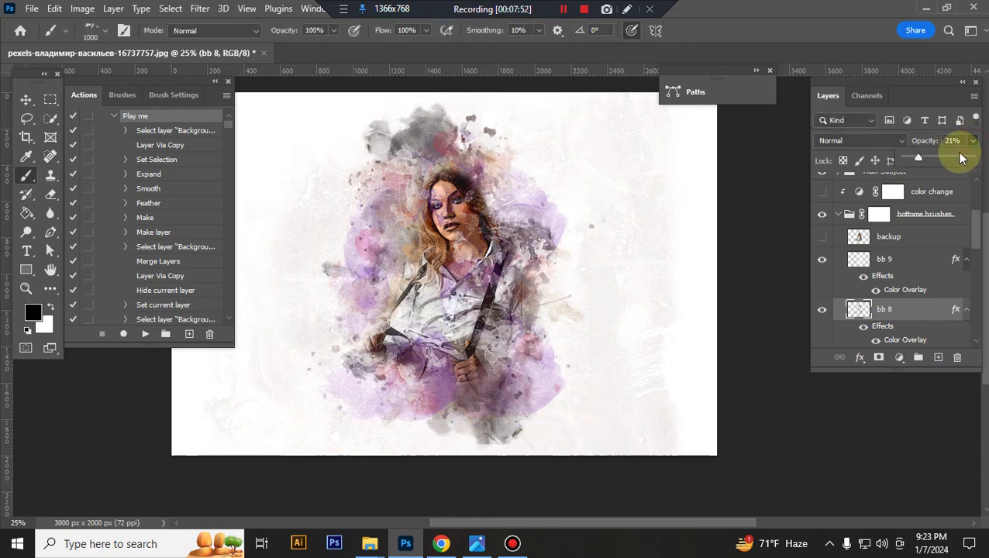
pyautogui.click(945, 158)
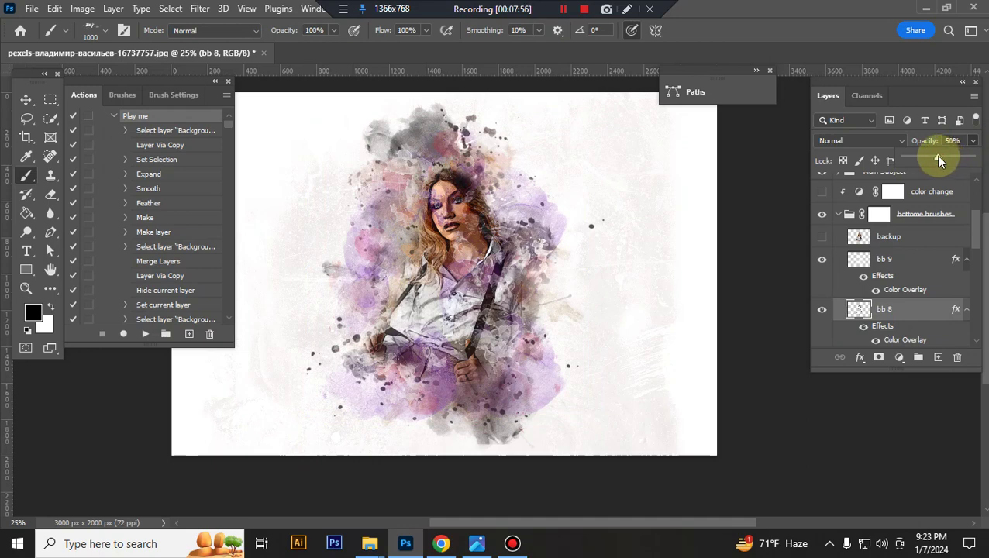
# Enlarge bb 7 to about 107% and set its opacity to 76%
pyautogui.scroll(-2, 917, 314)
pyautogui.click(918, 310)
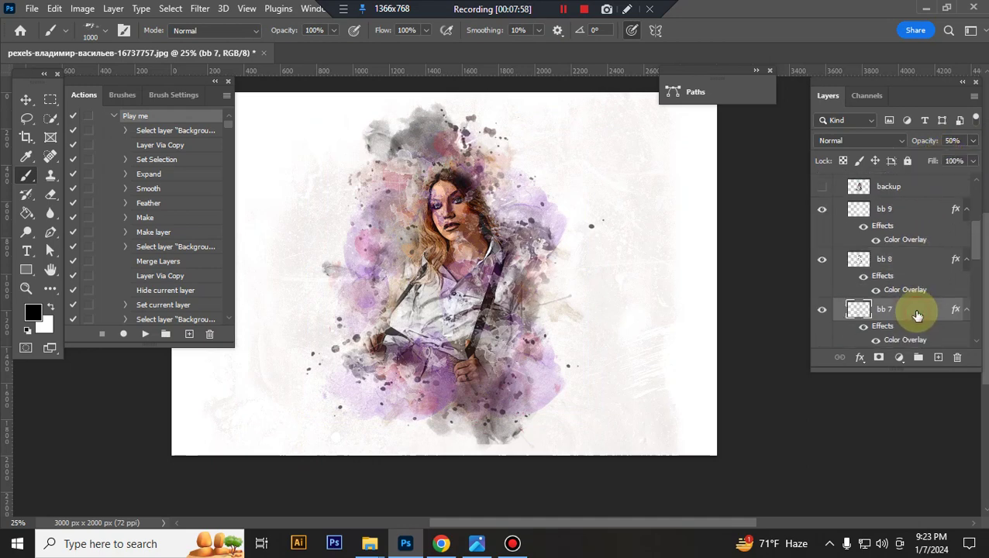
pyautogui.hotkey('ctrl', 't')
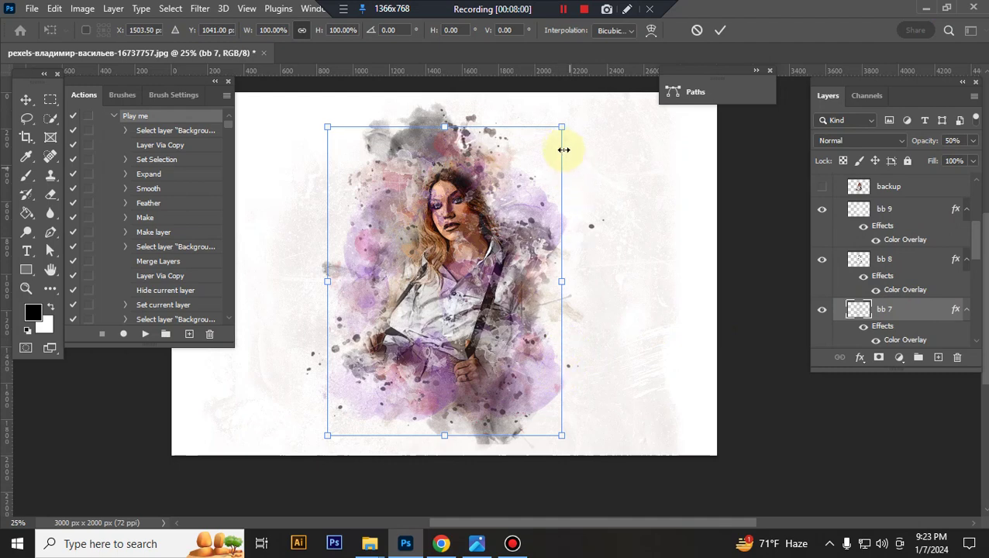
pyautogui.moveTo(562, 125); pyautogui.dragTo(570, 104)
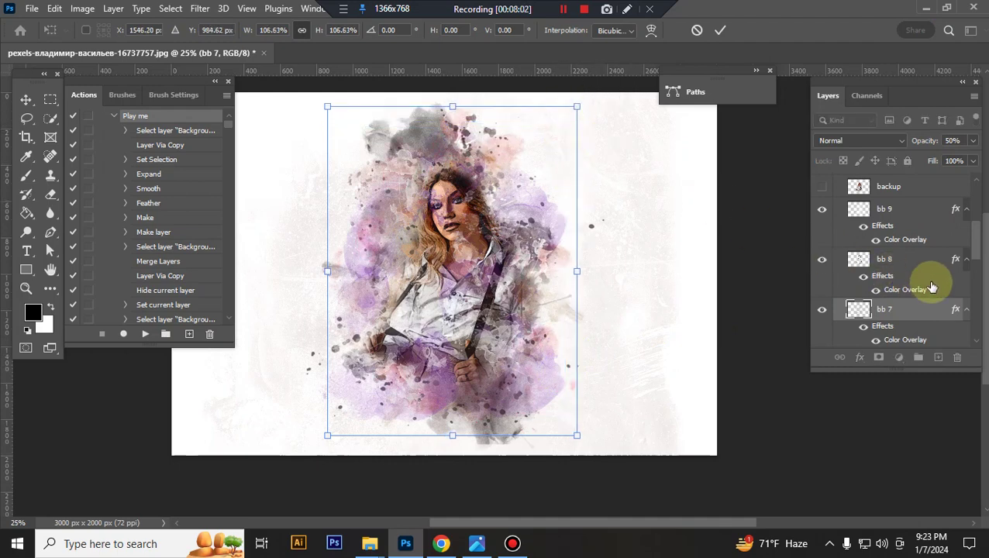
pyautogui.press('Return')
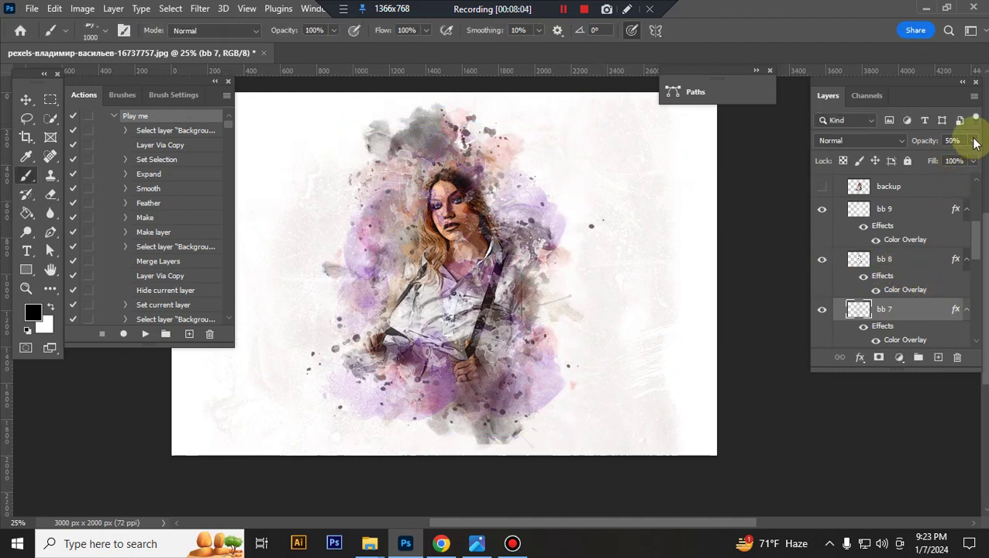
pyautogui.click(972, 140)
# Enlarge the bb 6 brush texture to about 122%
pyautogui.scroll(-2, 938, 279)
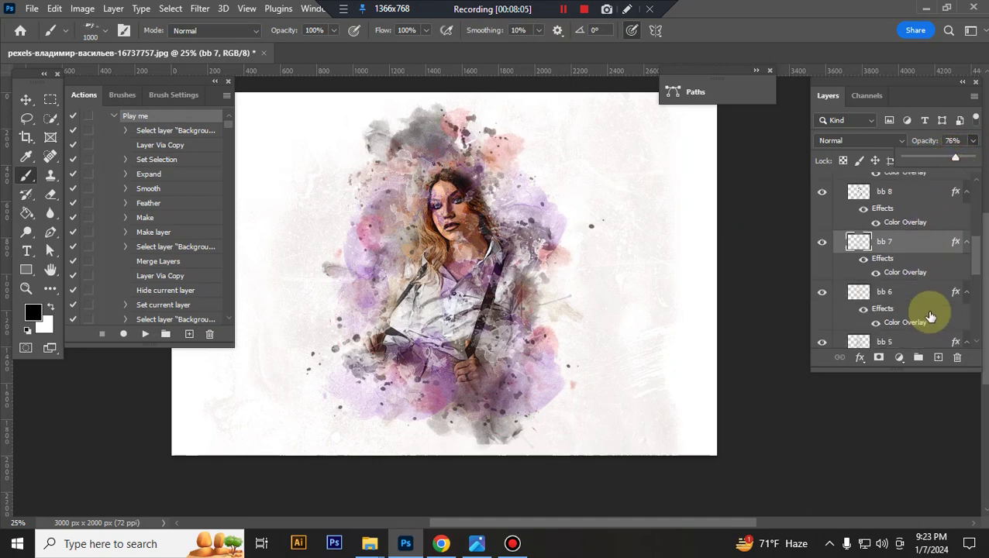
pyautogui.click(913, 298)
pyautogui.hotkey('ctrl', 't')
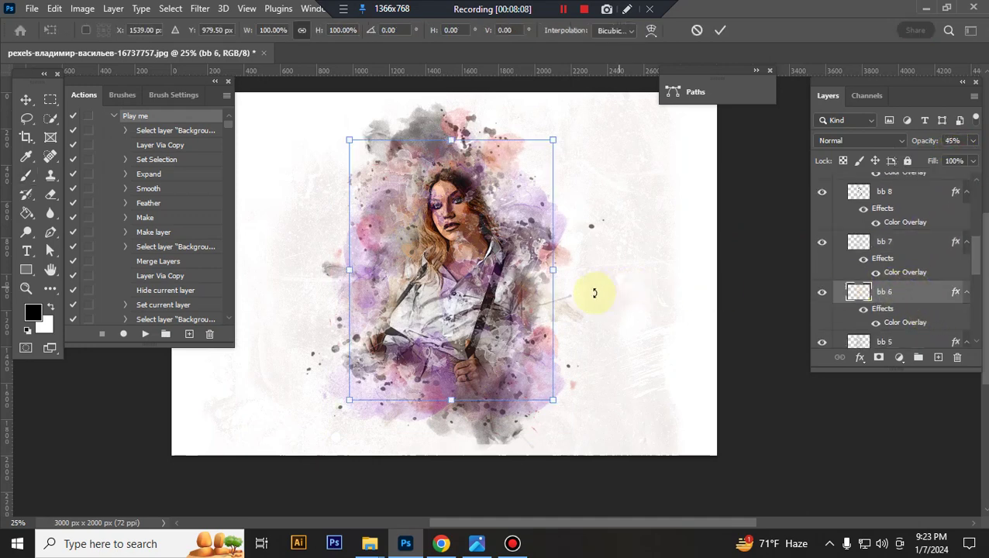
pyautogui.moveTo(554, 139); pyautogui.dragTo(583, 114)
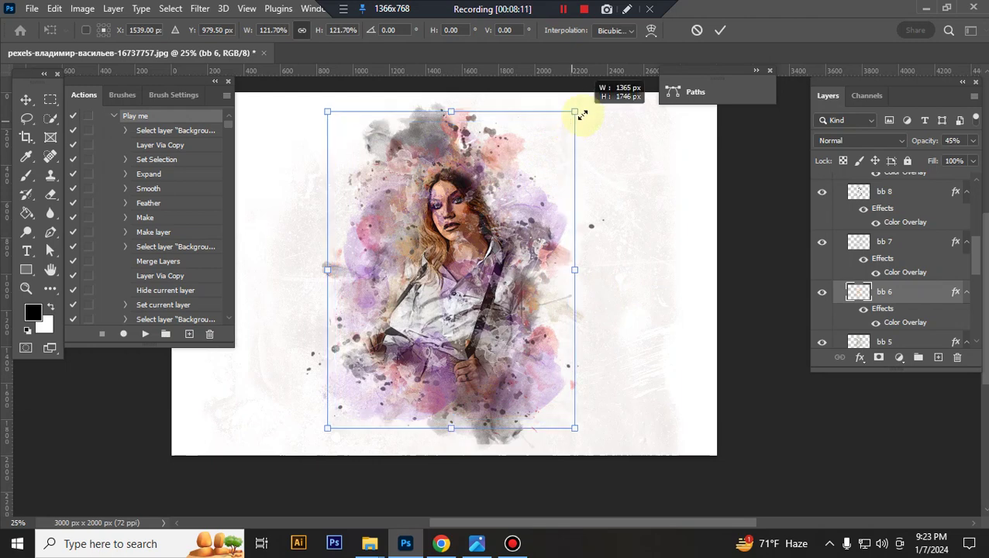
pyautogui.press('Return')
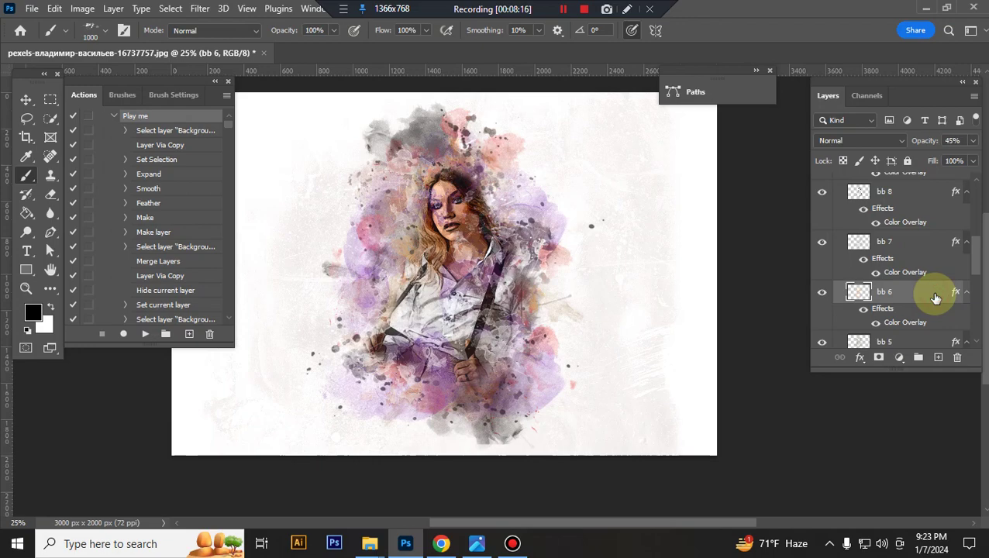
# Set bb 6's Color Overlay to dark brown 74460a and its opacity to 70%
pyautogui.doubleClick(935, 298)
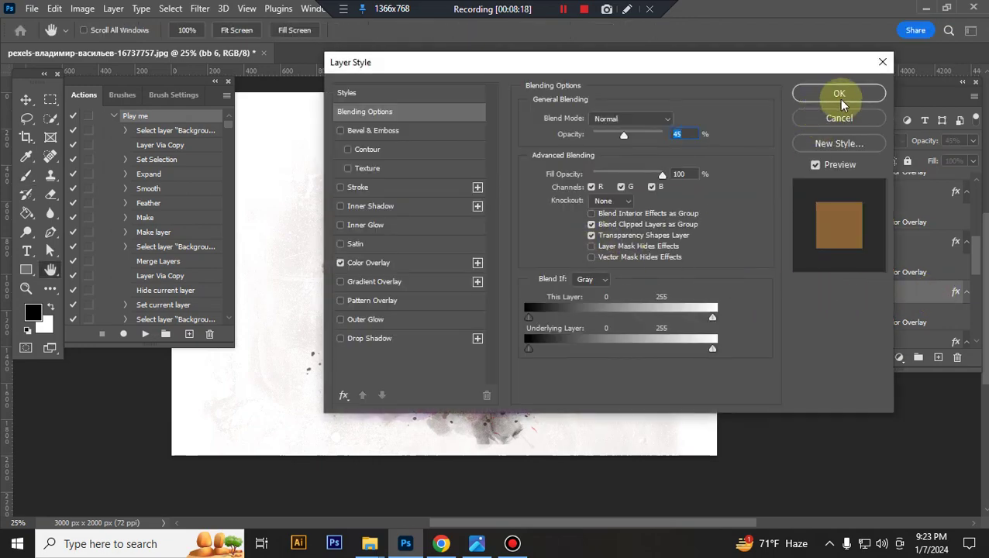
pyautogui.click(844, 123)
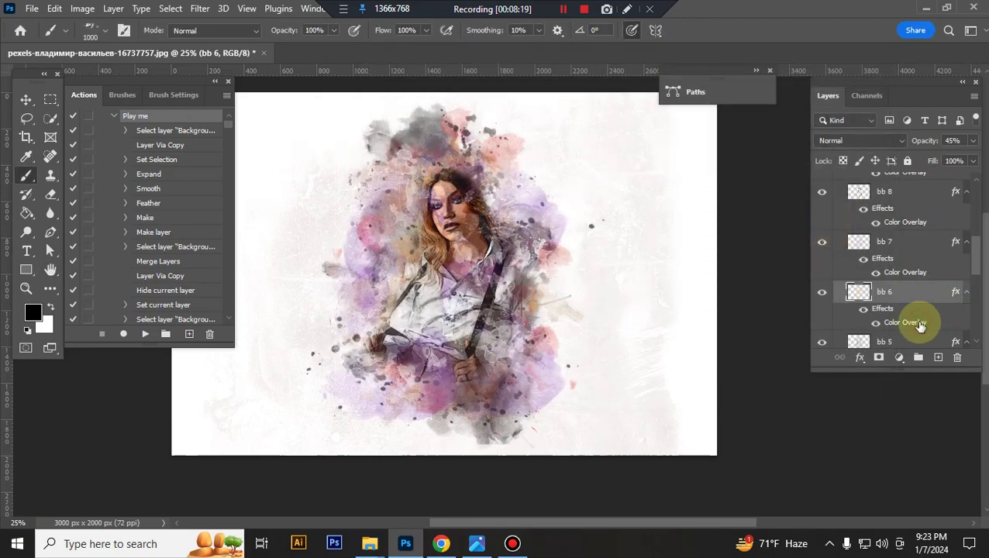
pyautogui.doubleClick(920, 323)
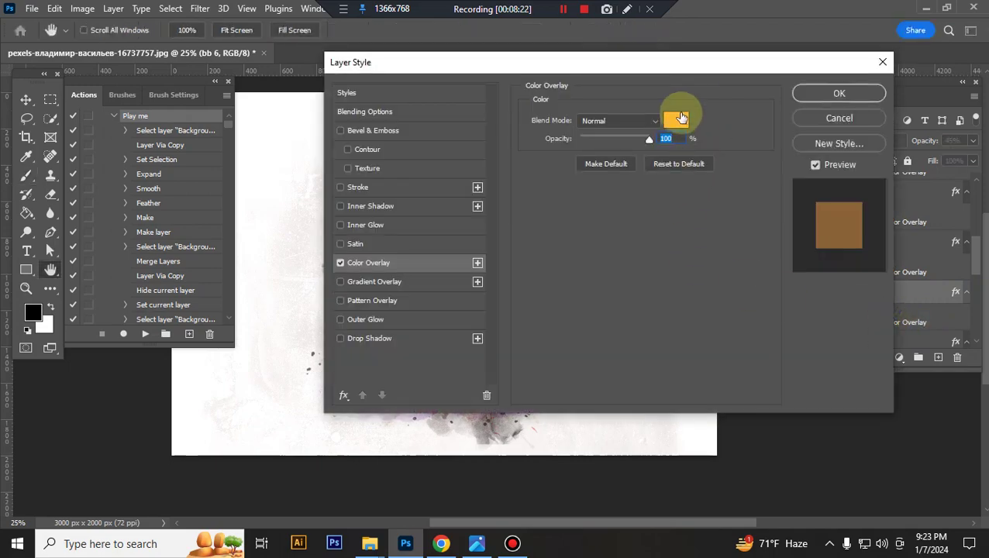
pyautogui.click(681, 118)
pyautogui.click(778, 291)
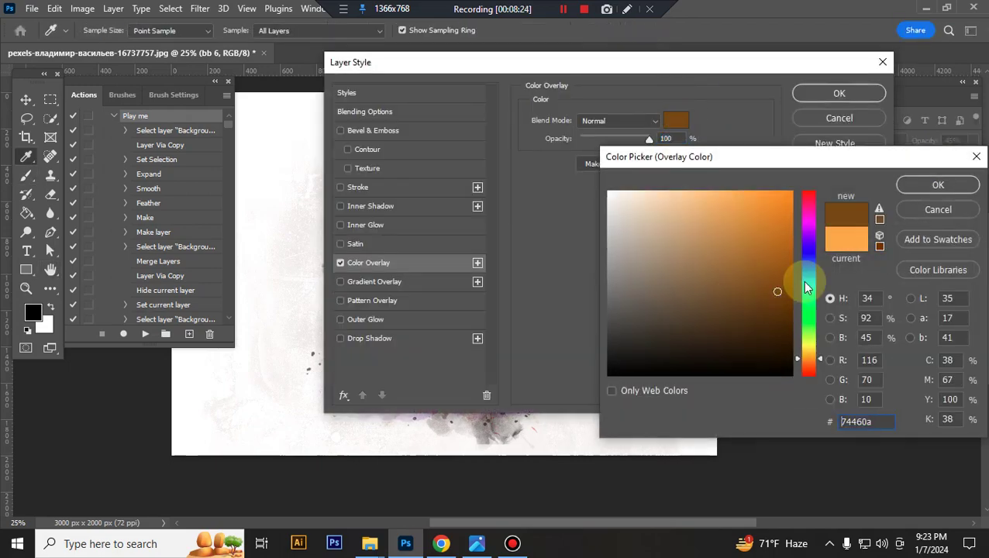
pyautogui.click(938, 184)
pyautogui.click(842, 96)
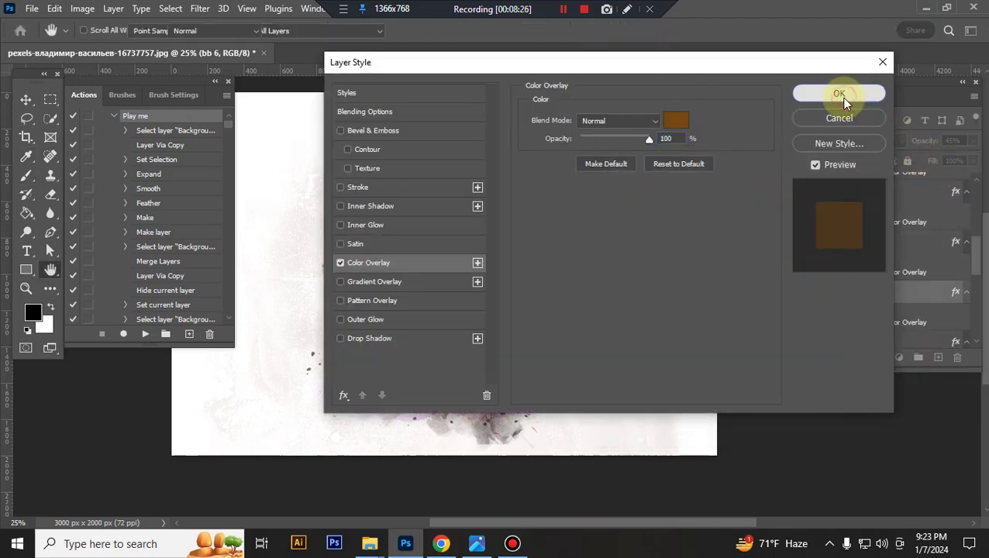
pyautogui.click(973, 140)
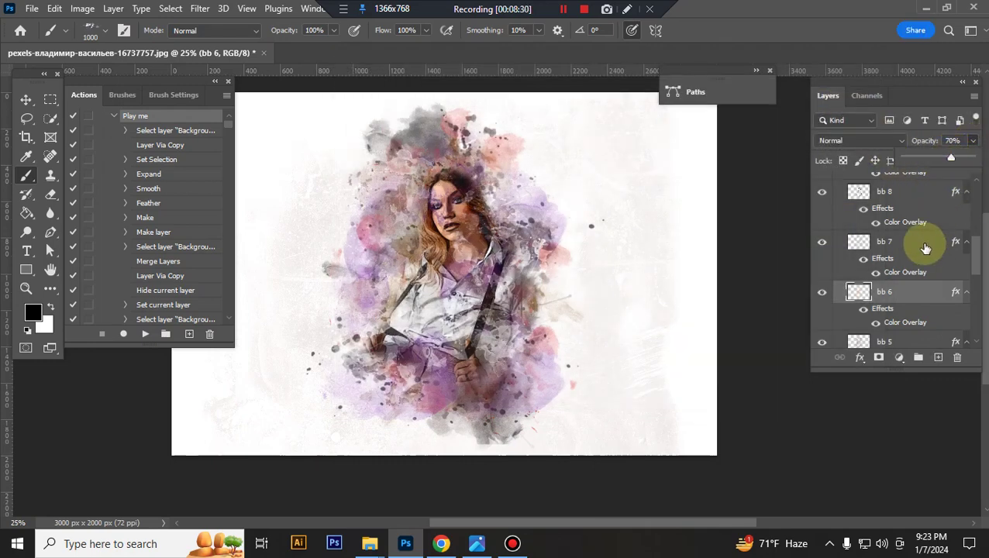
# Enlarge splash layer bb 5 from its top-right and top-left corners
pyautogui.scroll(-2, 927, 264)
pyautogui.click(928, 283)
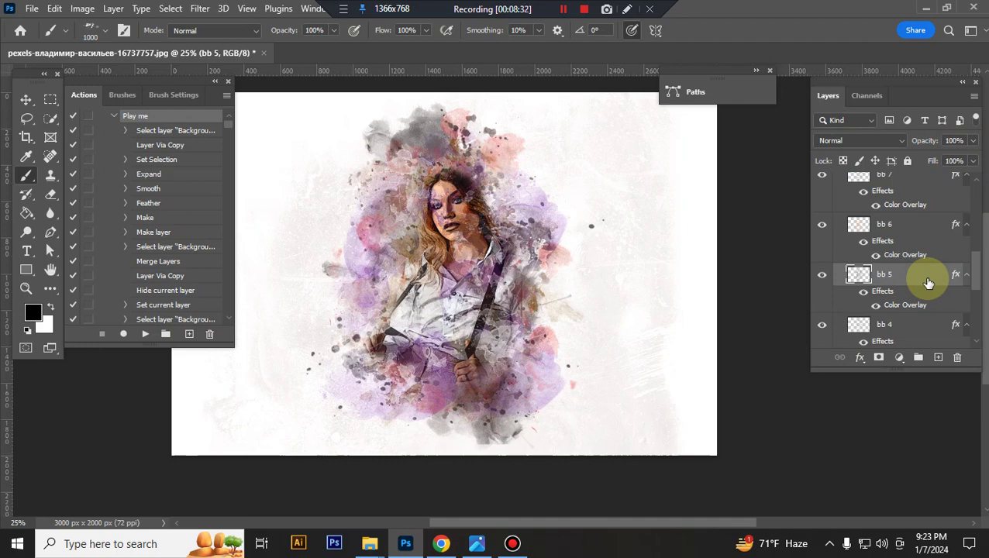
pyautogui.hotkey('ctrl', 't')
pyautogui.moveTo(586, 146); pyautogui.dragTo(605, 121)
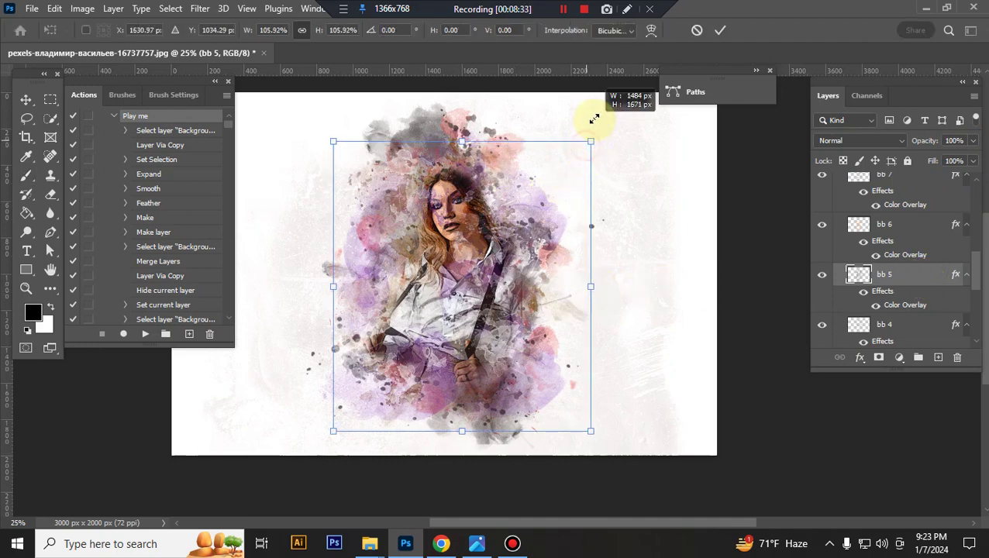
pyautogui.moveTo(331, 124); pyautogui.dragTo(329, 120)
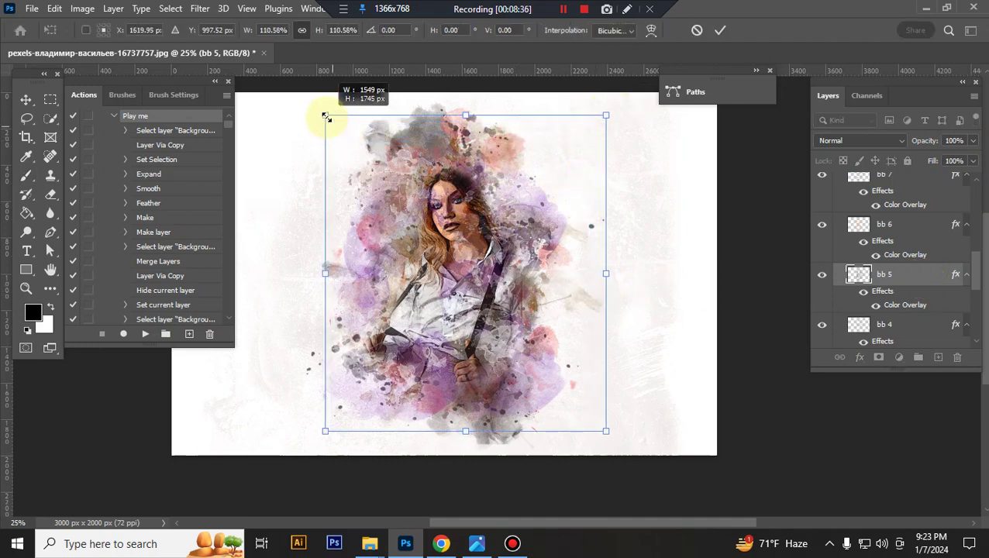
pyautogui.press('Return')
# Nudge splash layer bb 4 down and to the right
pyautogui.scroll(-1, 920, 314)
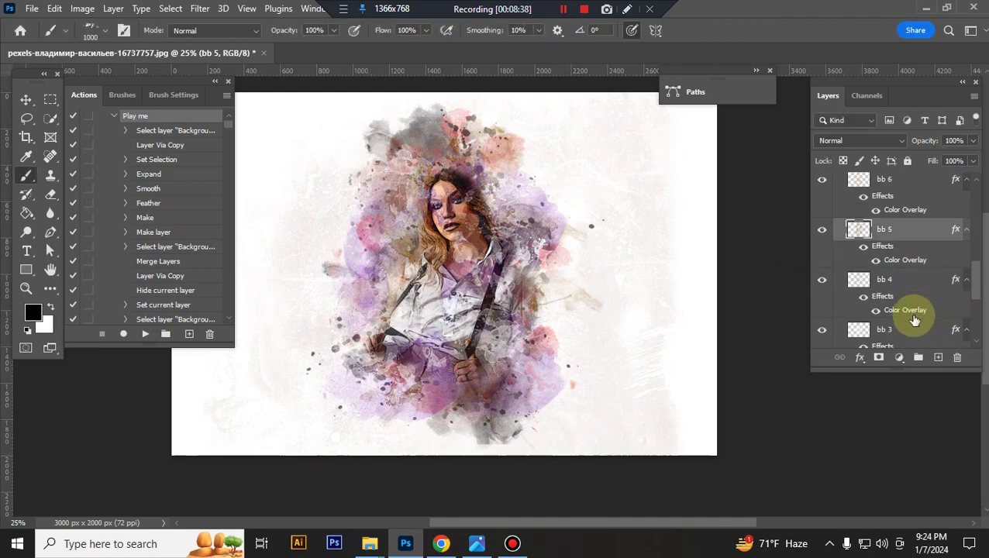
pyautogui.click(935, 299)
pyautogui.hotkey('ctrl', 't')
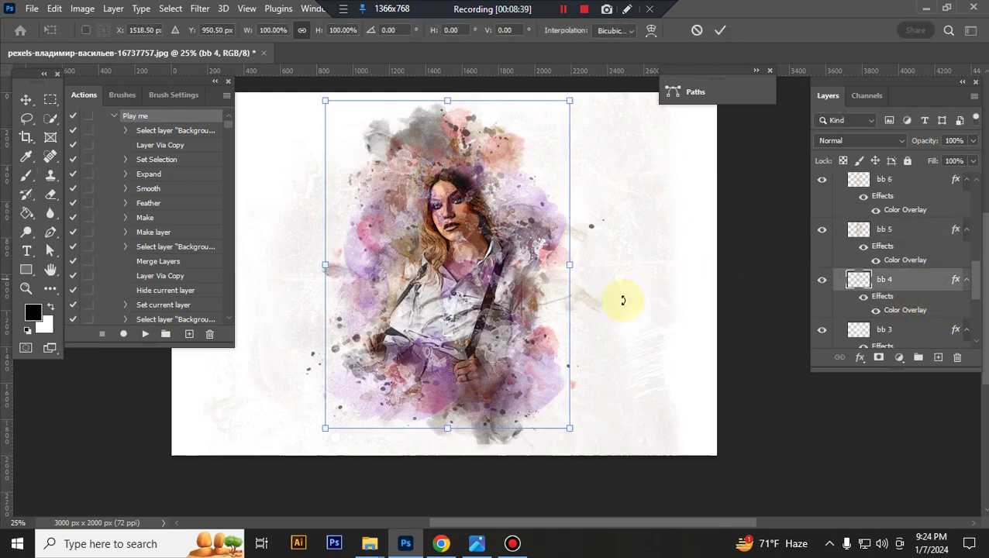
pyautogui.moveTo(499, 267); pyautogui.dragTo(503, 278)
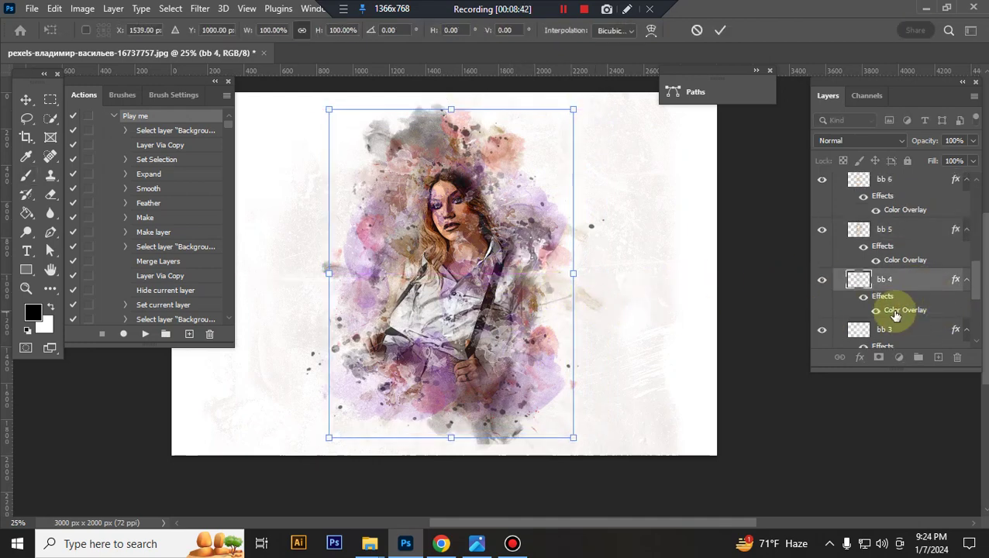
pyautogui.scroll(-1, 936, 296)
pyautogui.scroll(-2, 927, 291)
pyautogui.press('Return')
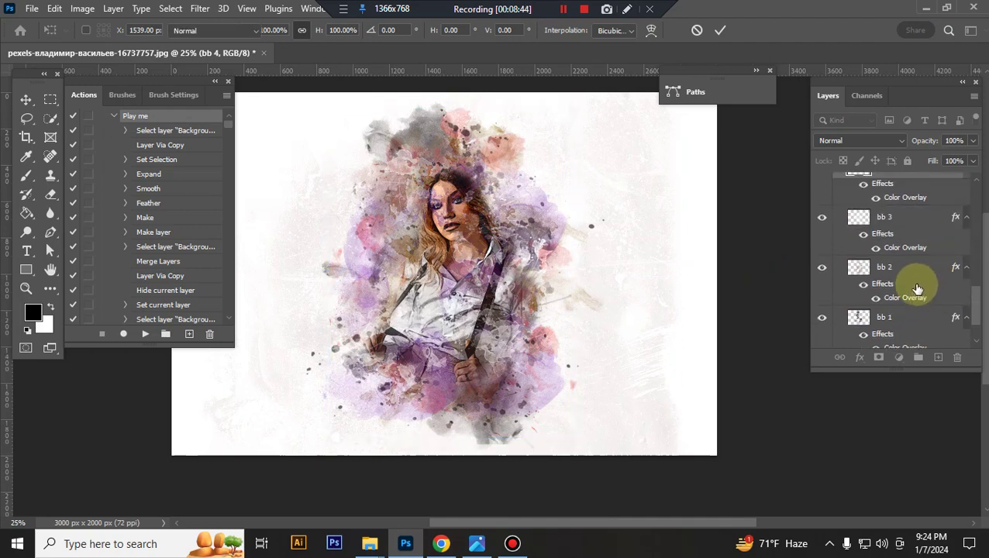
# Move bb 1 down-right, enlarge it to about 104%, and set opacity to 63%
pyautogui.scroll(-1, 914, 286)
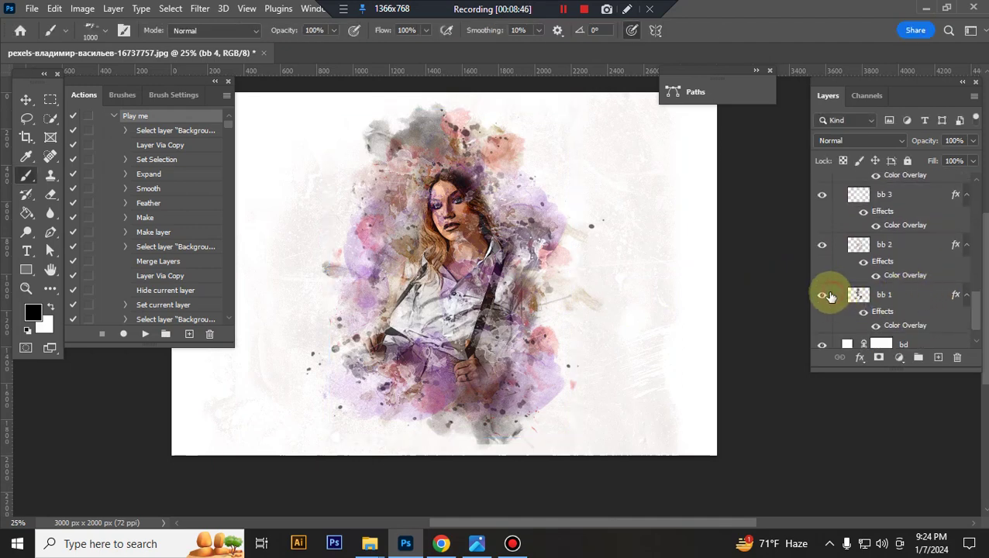
pyautogui.click(830, 297)
pyautogui.click(821, 296)
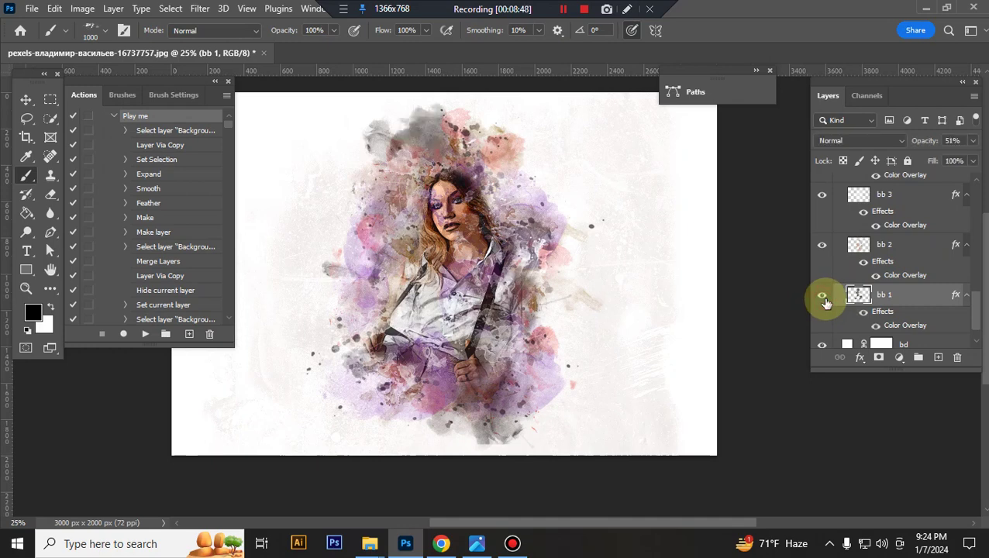
pyautogui.hotkey('ctrl', 't')
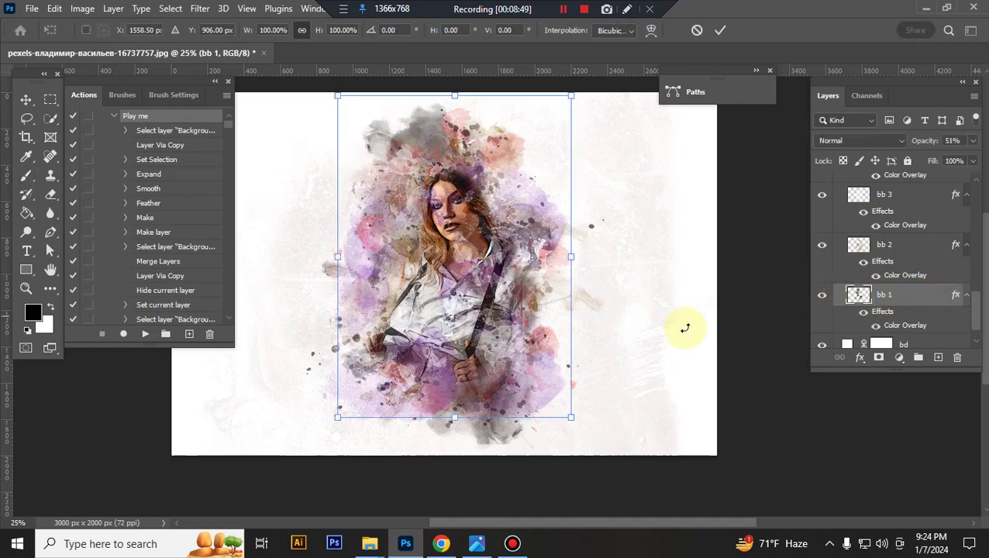
pyautogui.moveTo(567, 414); pyautogui.dragTo(576, 439)
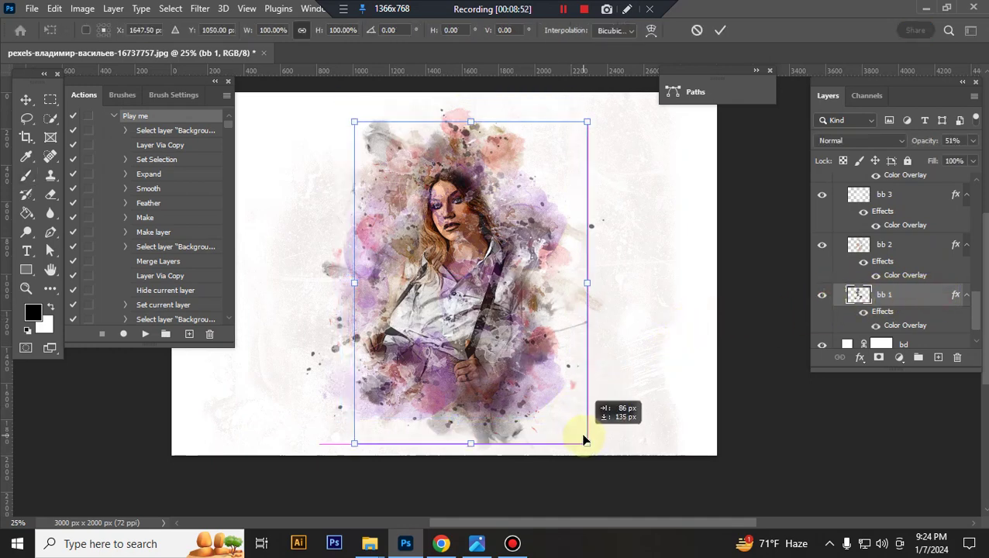
pyautogui.moveTo(581, 440)
pyautogui.mouseDown()
pyautogui.moveTo(593, 449)
pyautogui.moveTo(585, 441)
pyautogui.mouseUp()
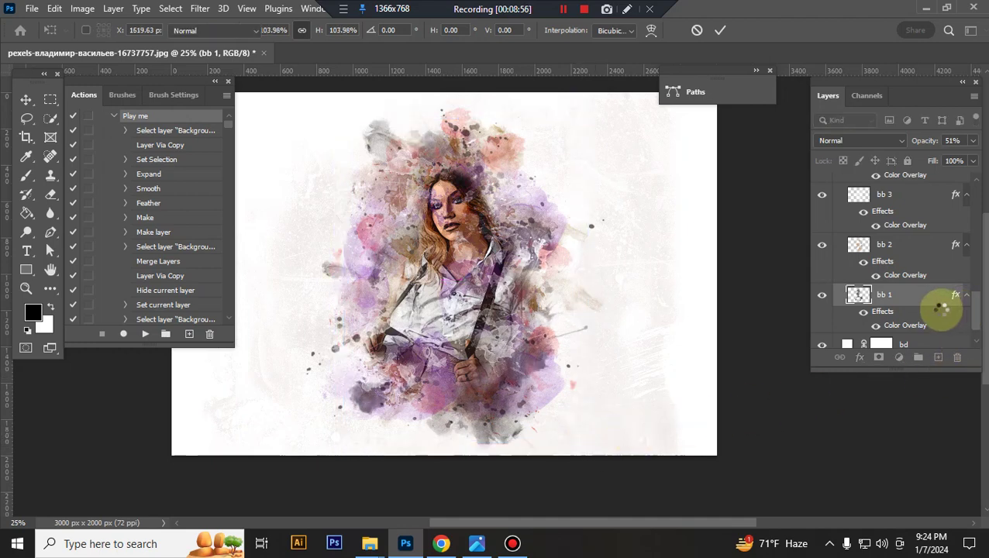
pyautogui.press('b')
pyautogui.click(973, 141)
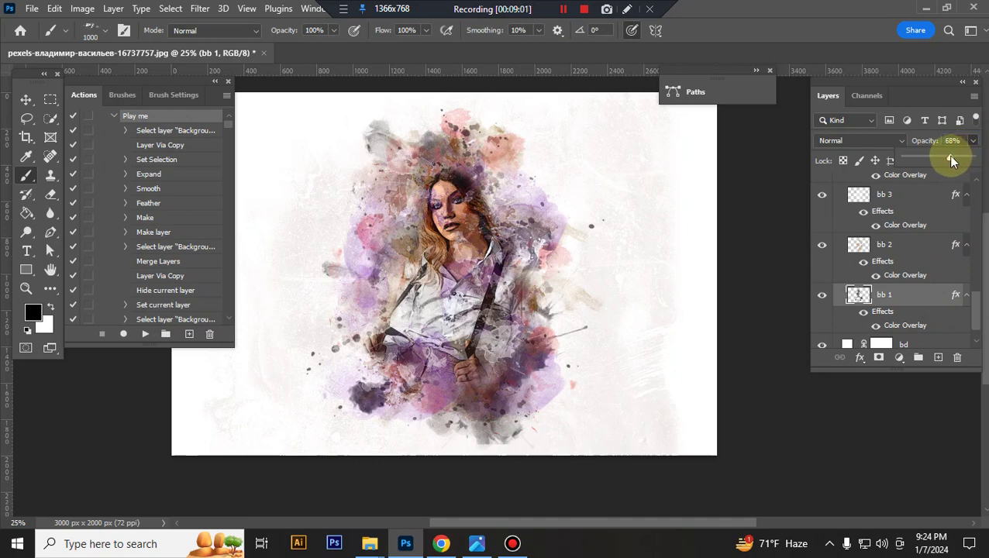
pyautogui.scroll(2, 868, 279)
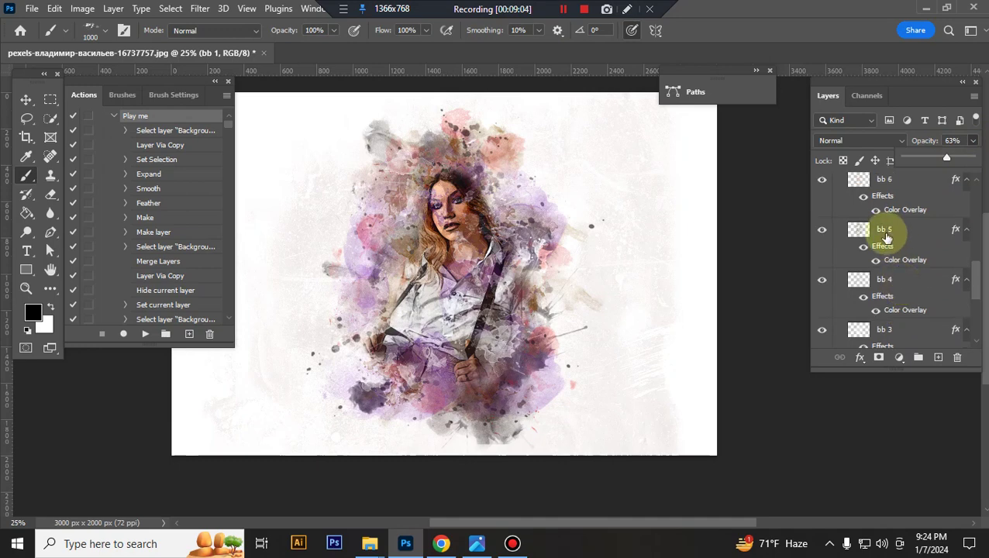
pyautogui.scroll(2, 872, 264)
pyautogui.scroll(2, 876, 248)
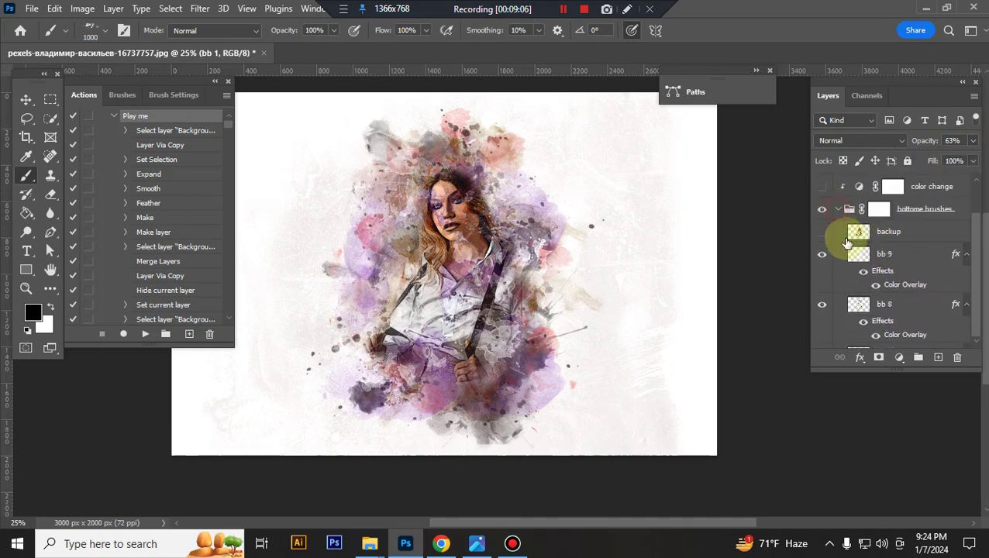
pyautogui.click(838, 208)
pyautogui.click(927, 314)
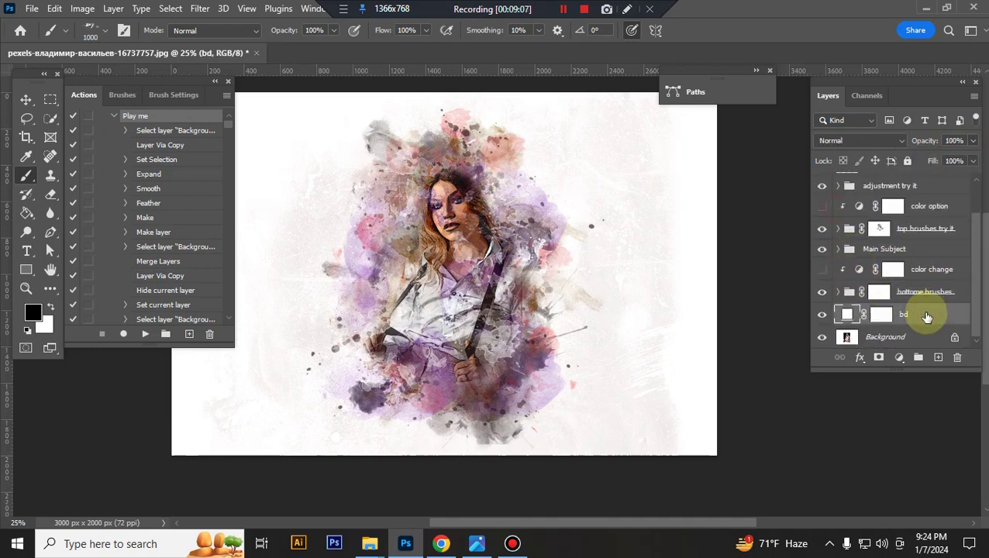
pyautogui.doubleClick(848, 314)
pyautogui.click(678, 192)
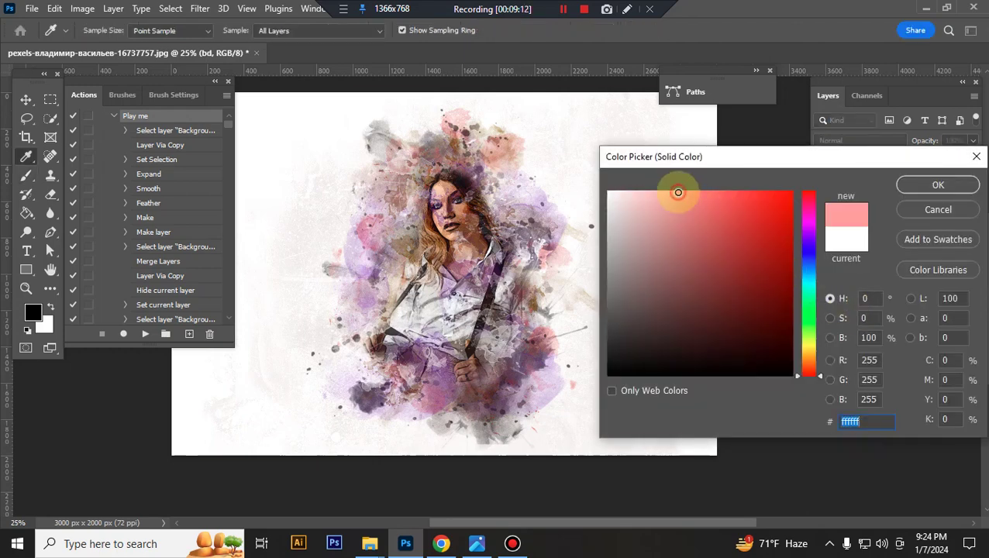
pyautogui.click(809, 342)
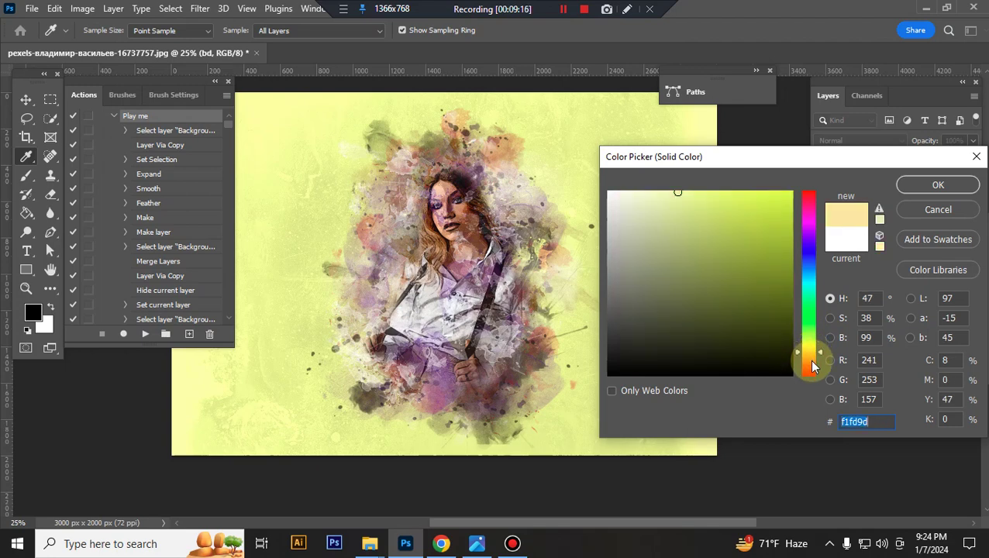
pyautogui.click(810, 360)
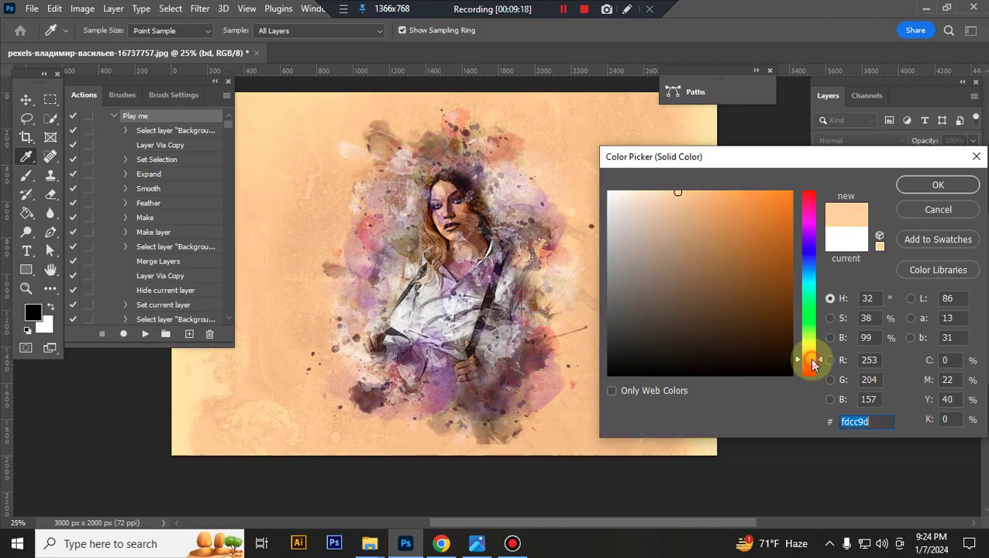
pyautogui.click(681, 194)
pyautogui.click(658, 191)
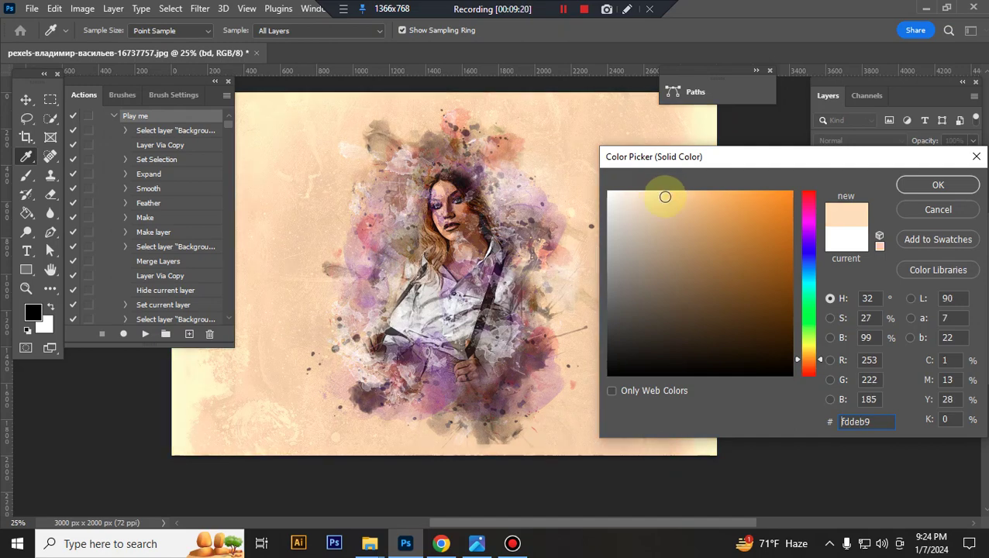
pyautogui.click(952, 215)
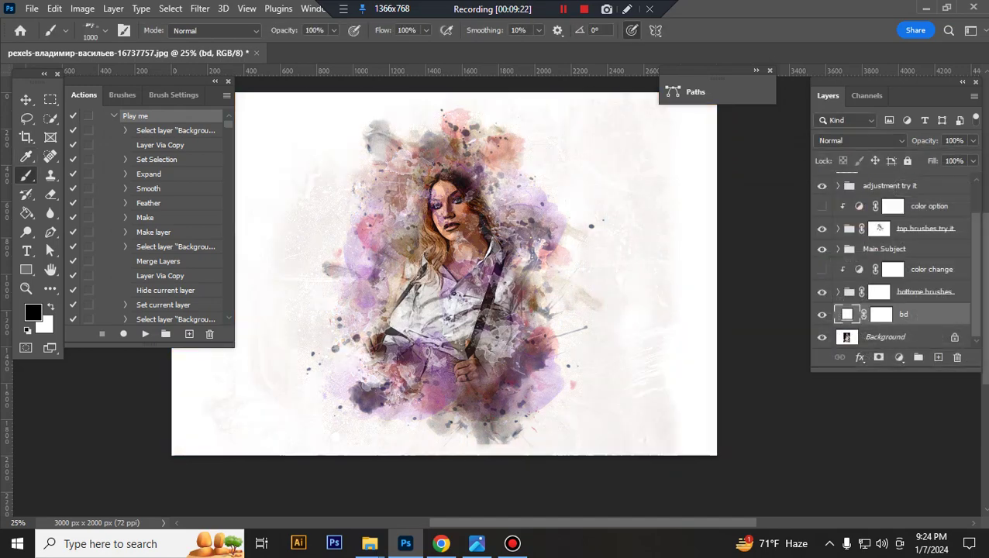
pyautogui.doubleClick(874, 322)
pyautogui.click(822, 314)
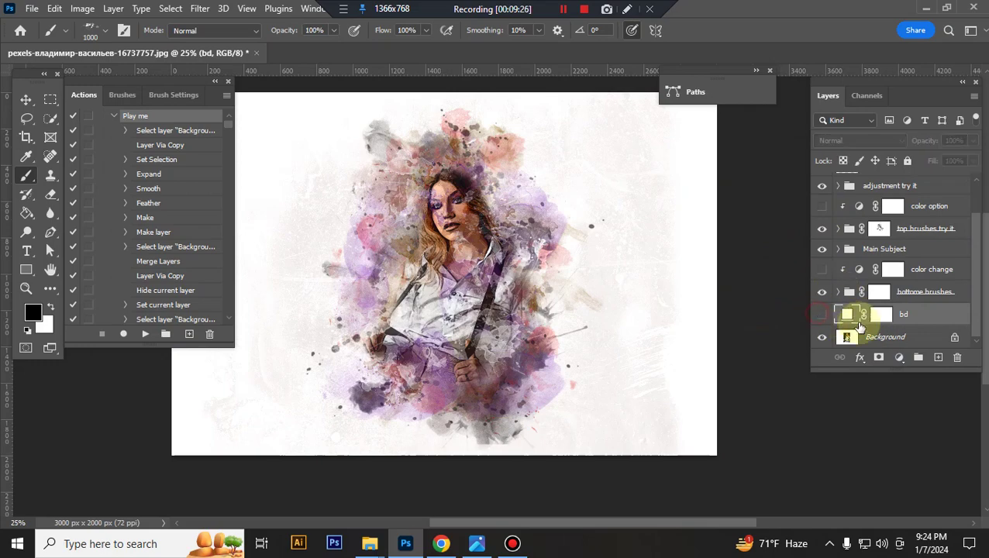
pyautogui.click(822, 336)
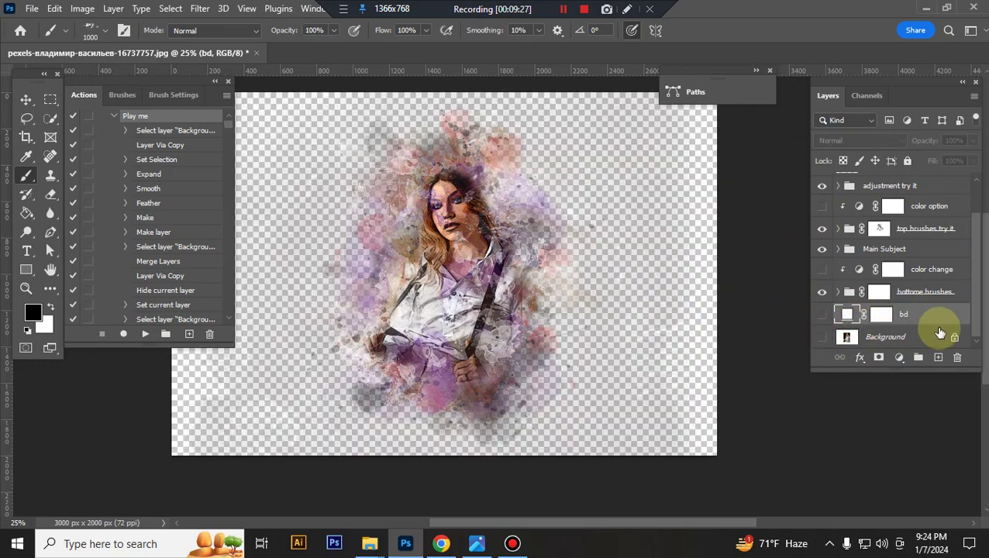
pyautogui.click(822, 336)
pyautogui.click(822, 314)
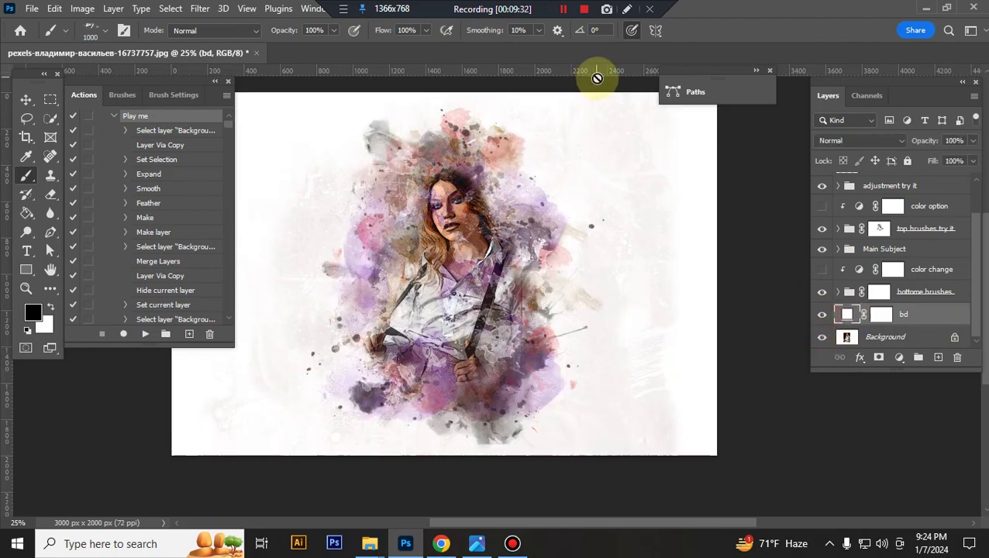